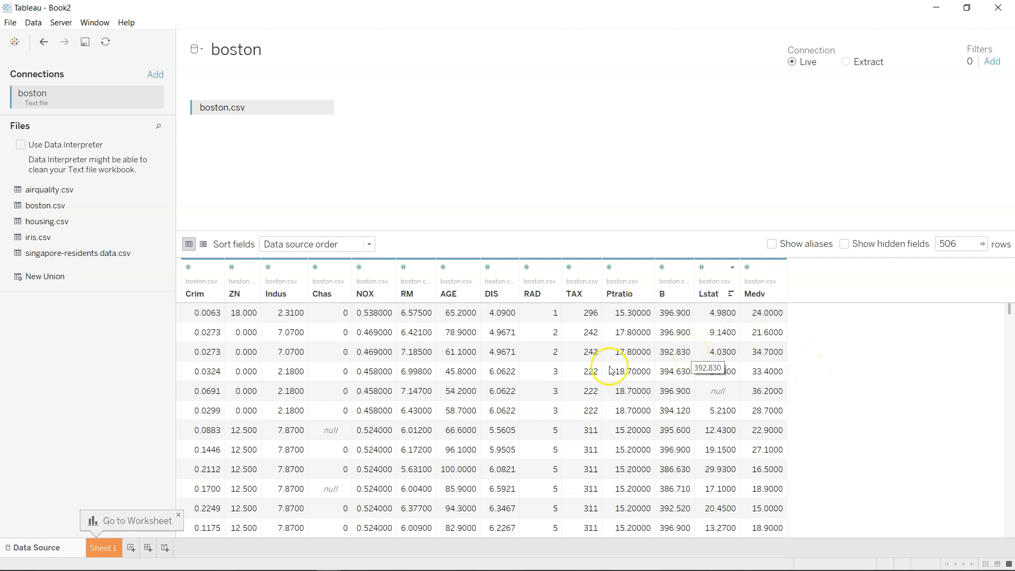
- Rename the Medv column of the boston.csv data to PRICE
double_click(757, 294)
type("PRICE")
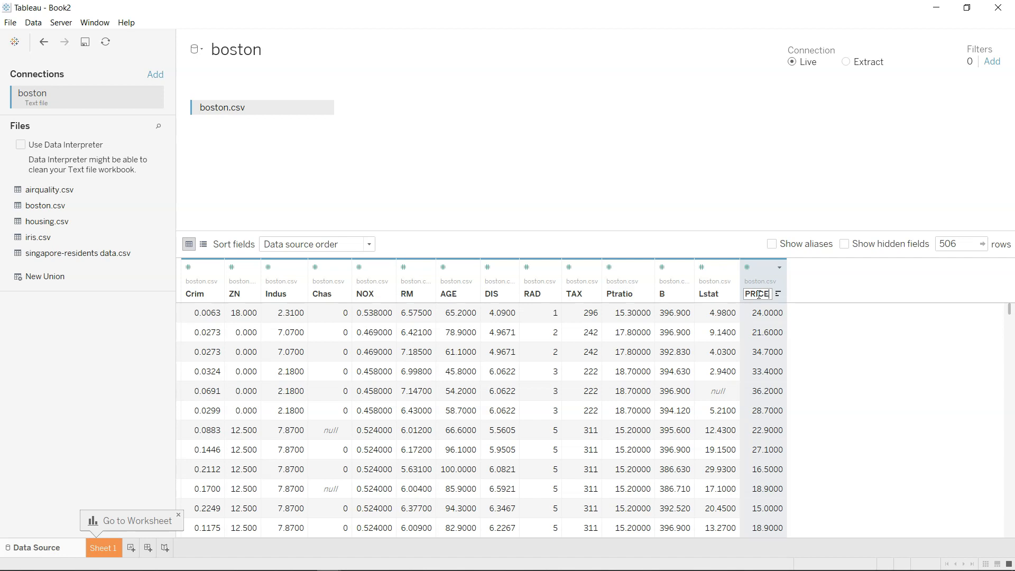
key("Return")
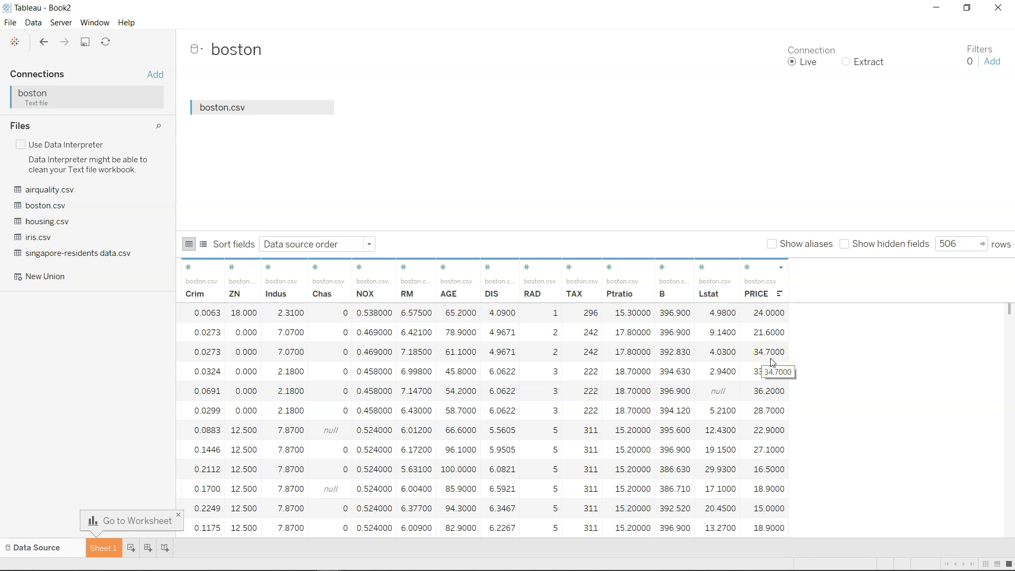
- Replace the title of Sheet 1 with the copied list of variable descriptions, from CRIM to MEDV
left_click(109, 548)
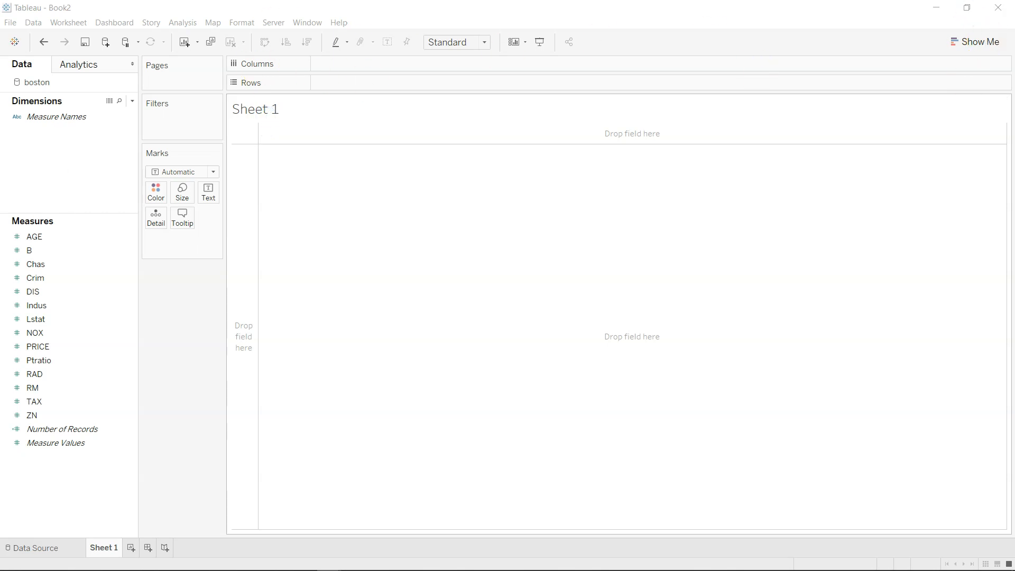
left_click_drag(991, 249, 650, 252)
triple_click(561, 299)
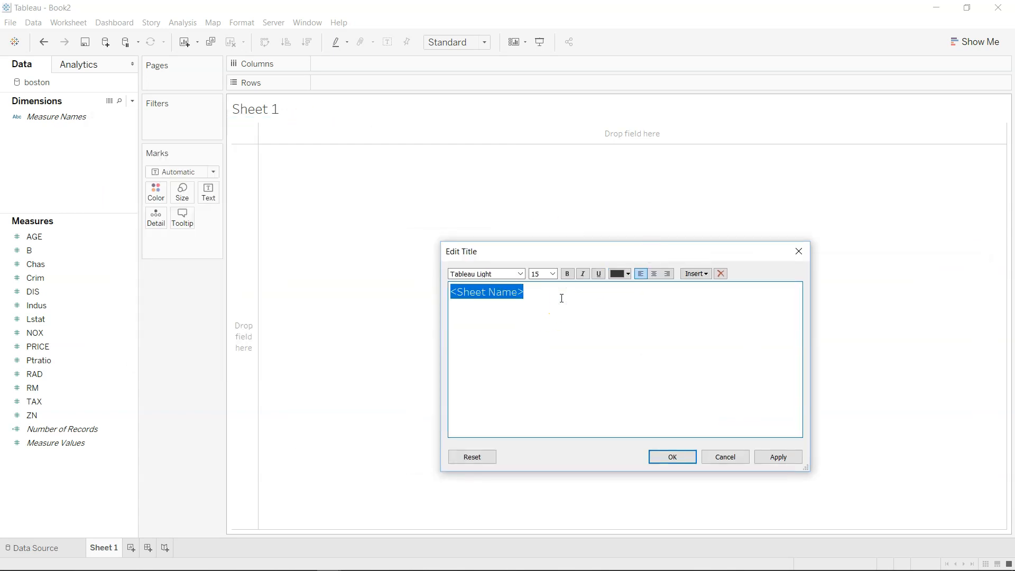
key("ctrl+v")
left_click(552, 342)
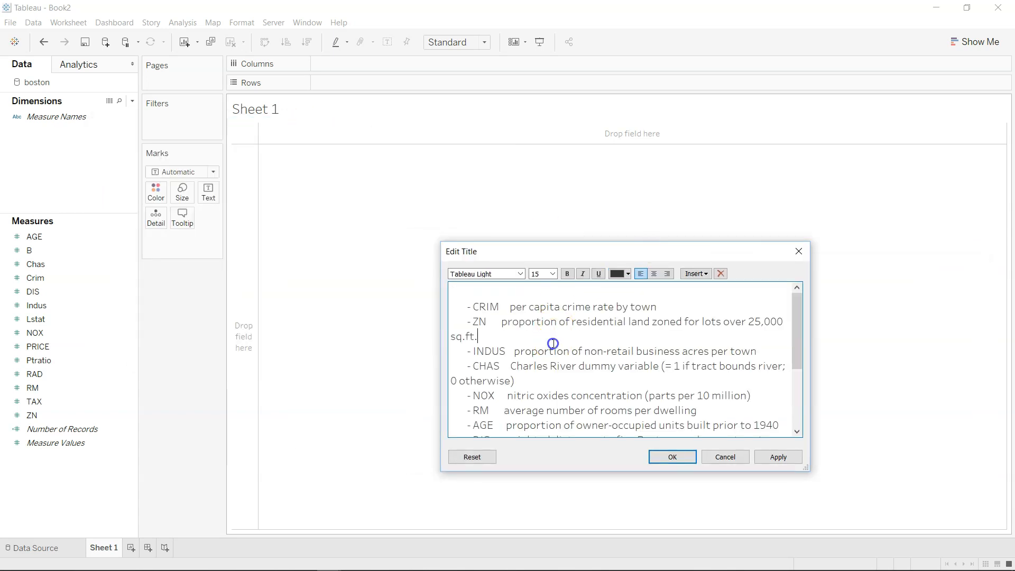
scroll(553, 344, "down", 3)
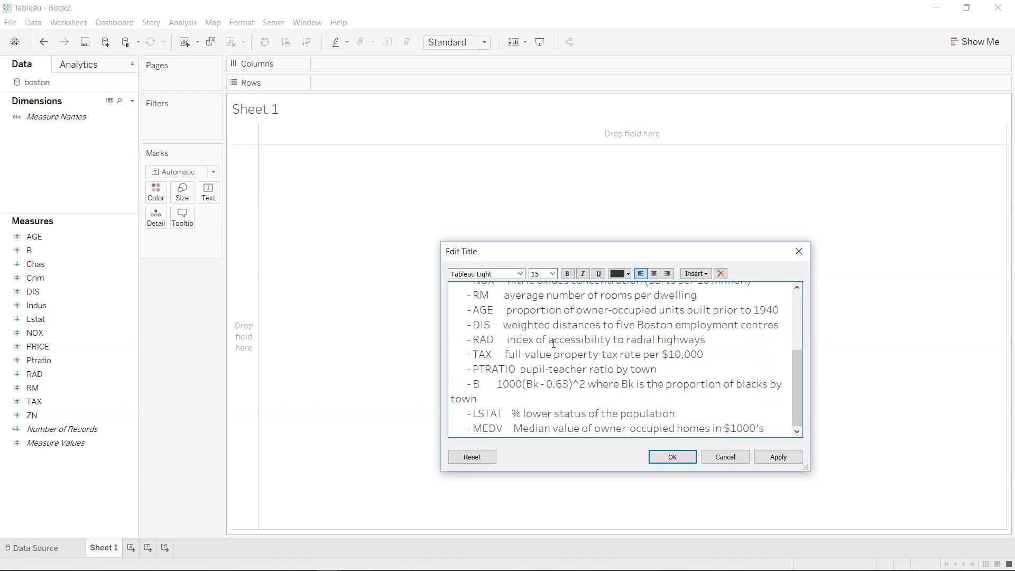
- Set the whole title text to font size 8, remove its blank first line and apply the title
key("ctrl+a")
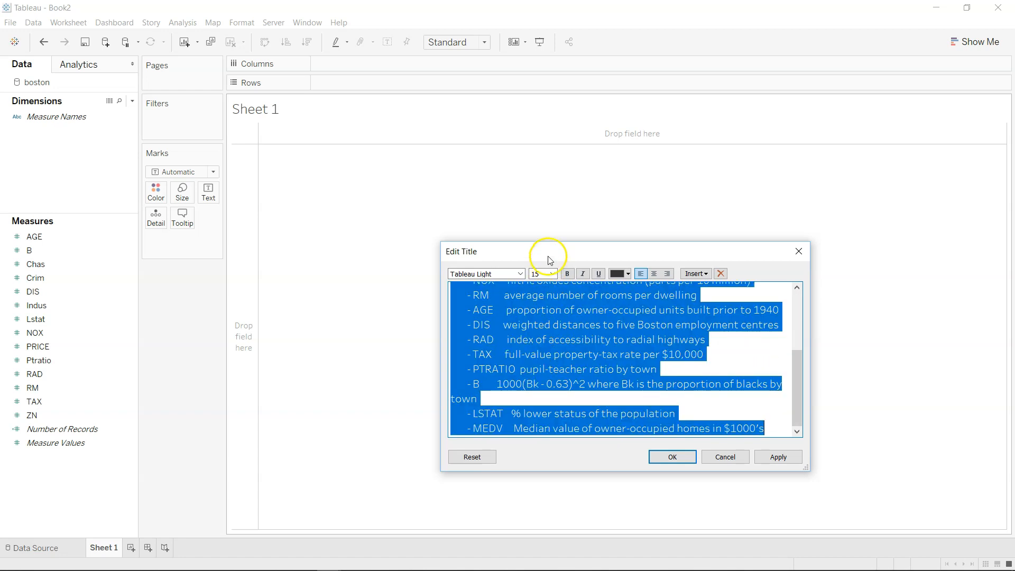
left_click(552, 274)
left_click(550, 284)
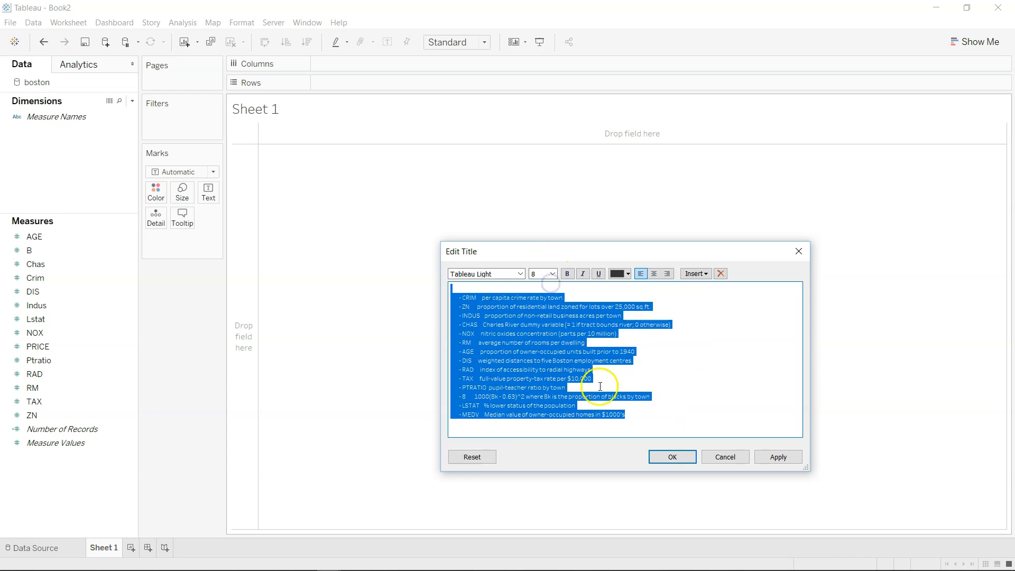
left_click(476, 287)
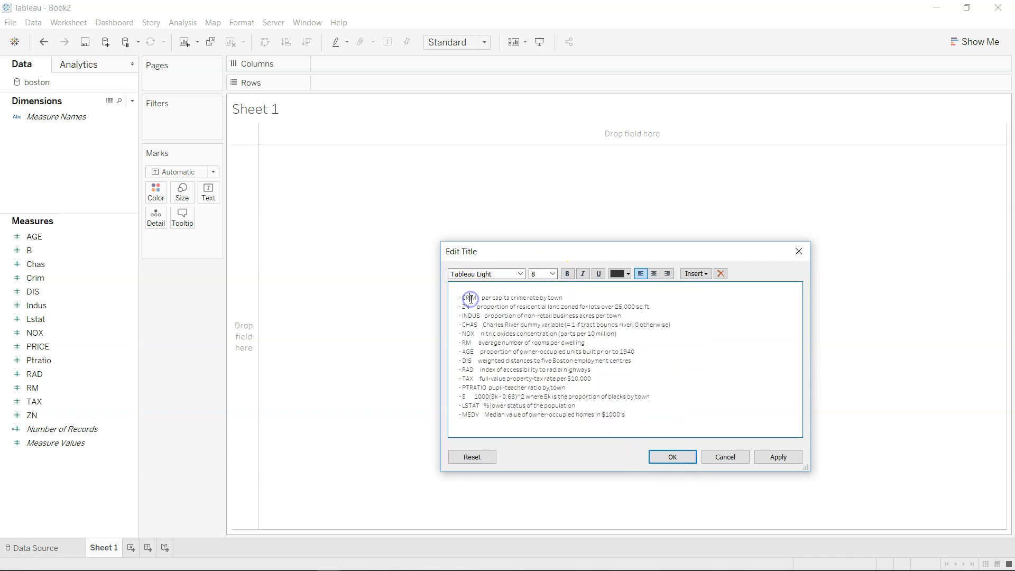
key("Delete")
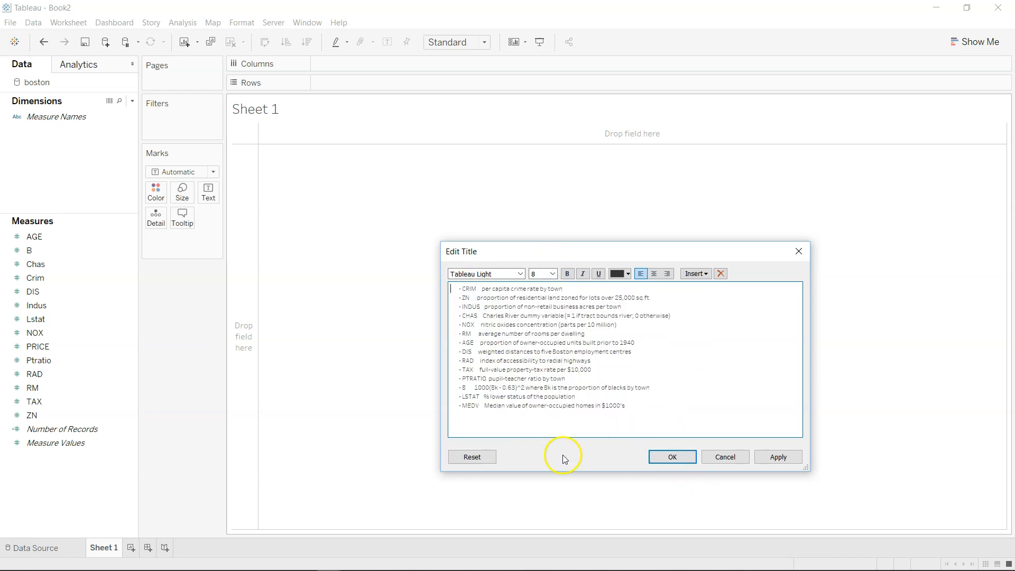
left_click(667, 457)
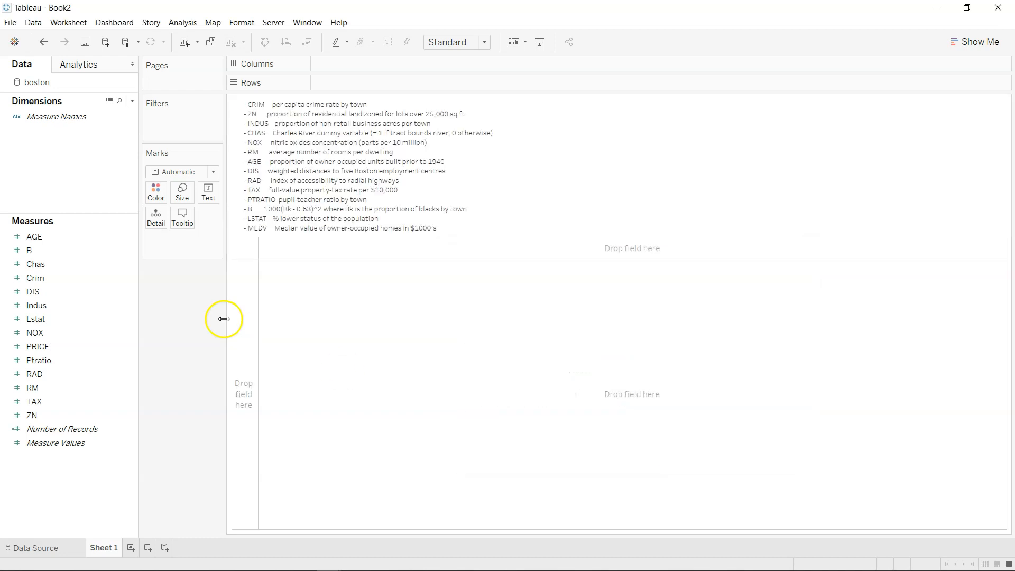
- Rename Sheet 1 as Var Description
double_click(102, 549)
type("Var Description")
key("Return")
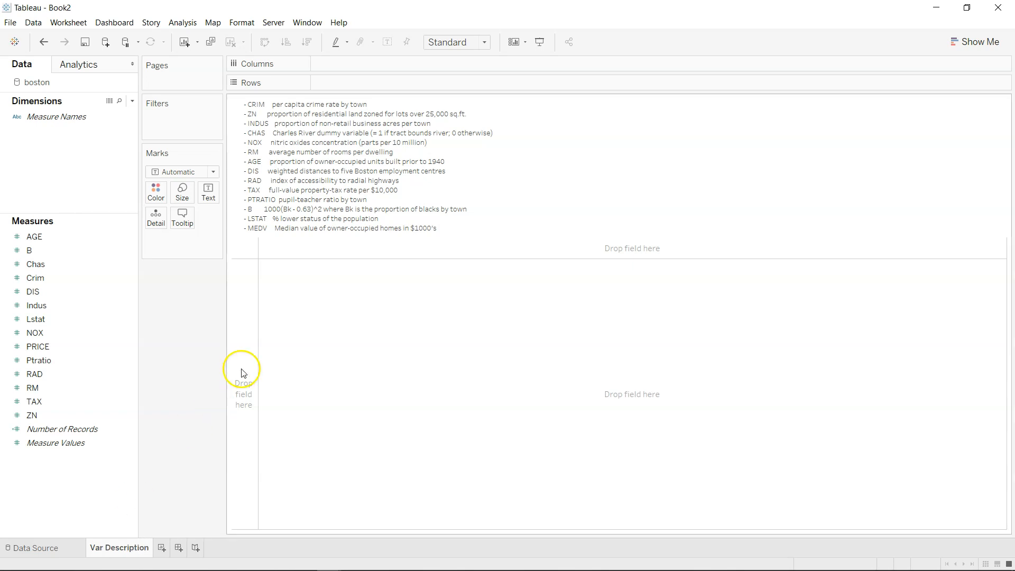
left_click(259, 175)
- Add a new worksheet and plot PRICE on the rows against Crim on the columns
left_click(164, 548)
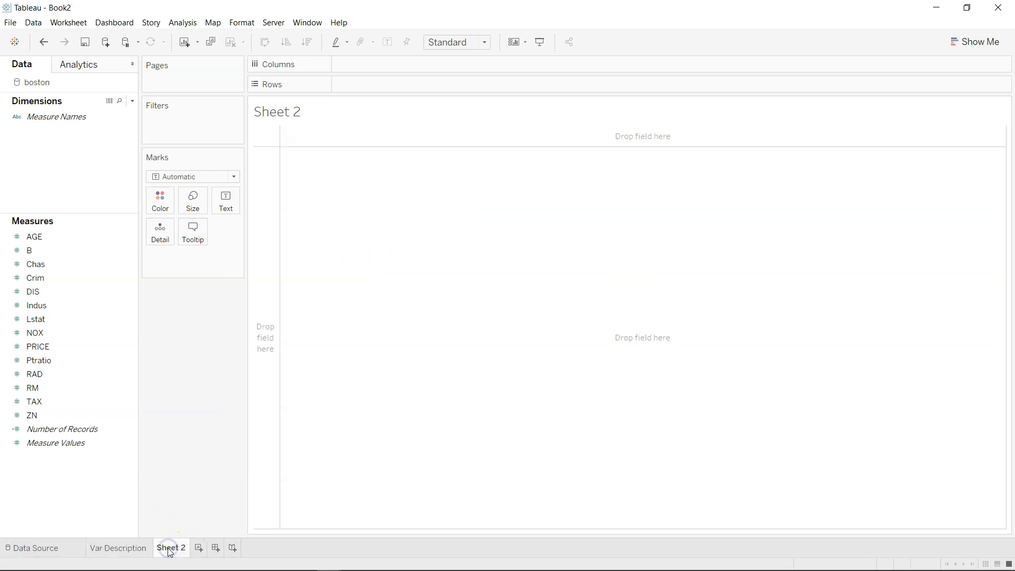
mouse_move(175, 549)
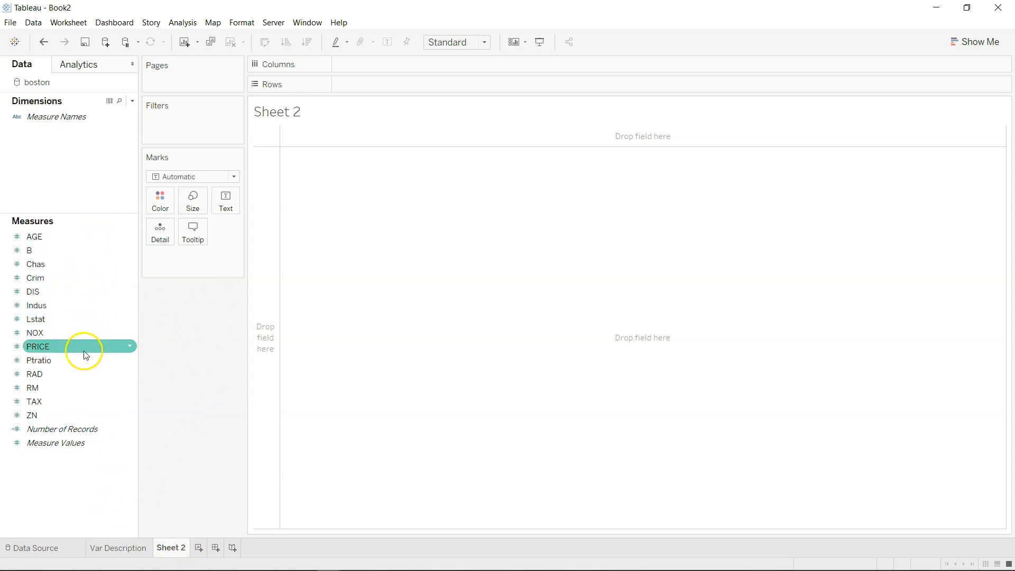
left_click_drag(84, 346, 404, 84)
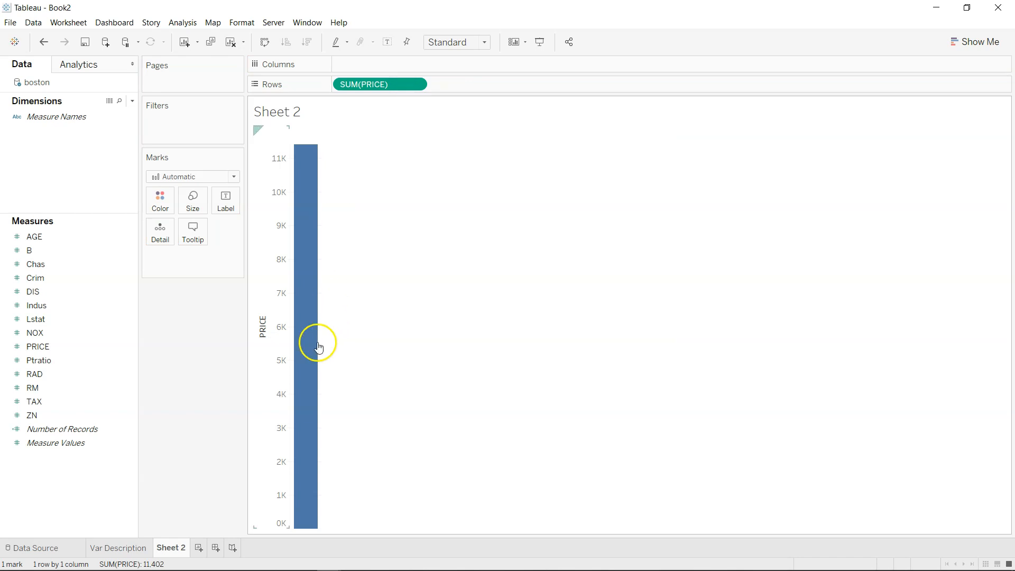
left_click(32, 378)
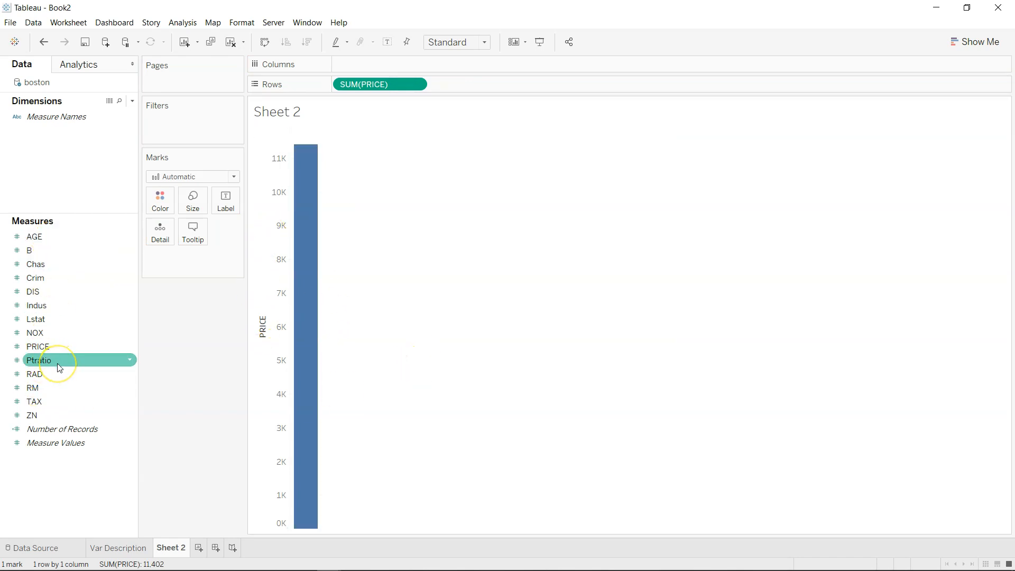
left_click_drag(62, 266, 388, 65)
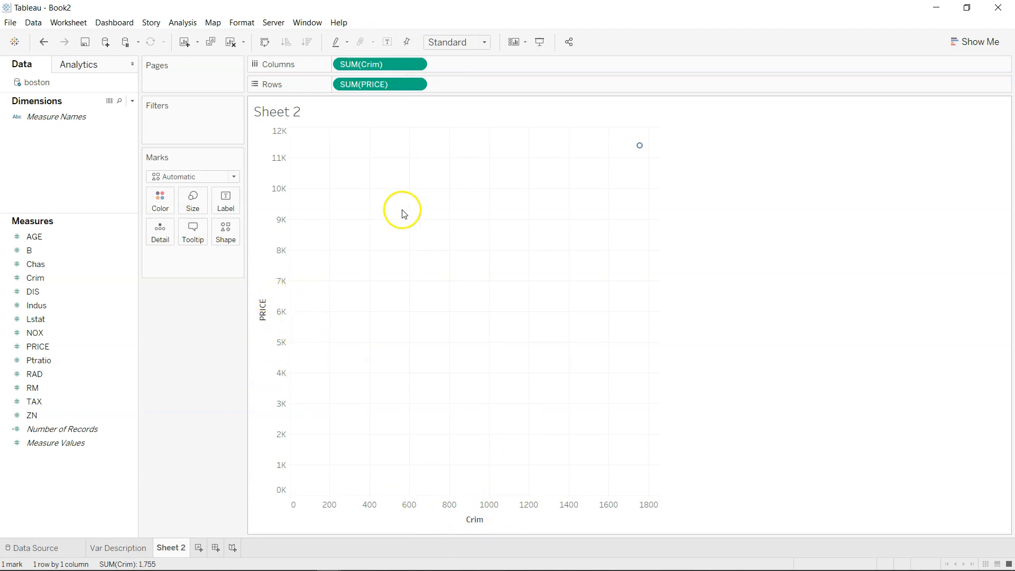
- Change the aggregation of both PRICE and Crim to Average
left_click(417, 85)
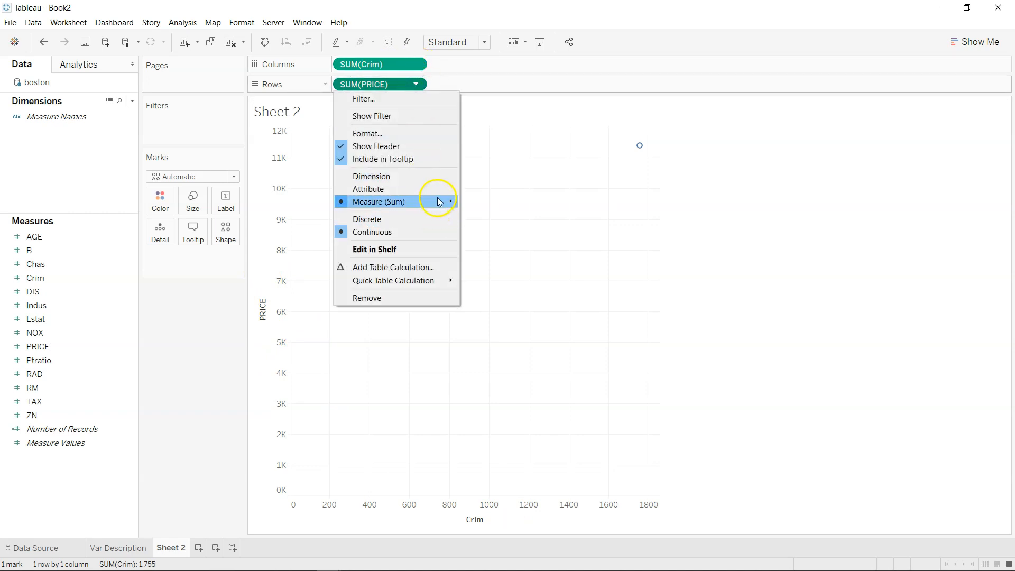
mouse_move(439, 200)
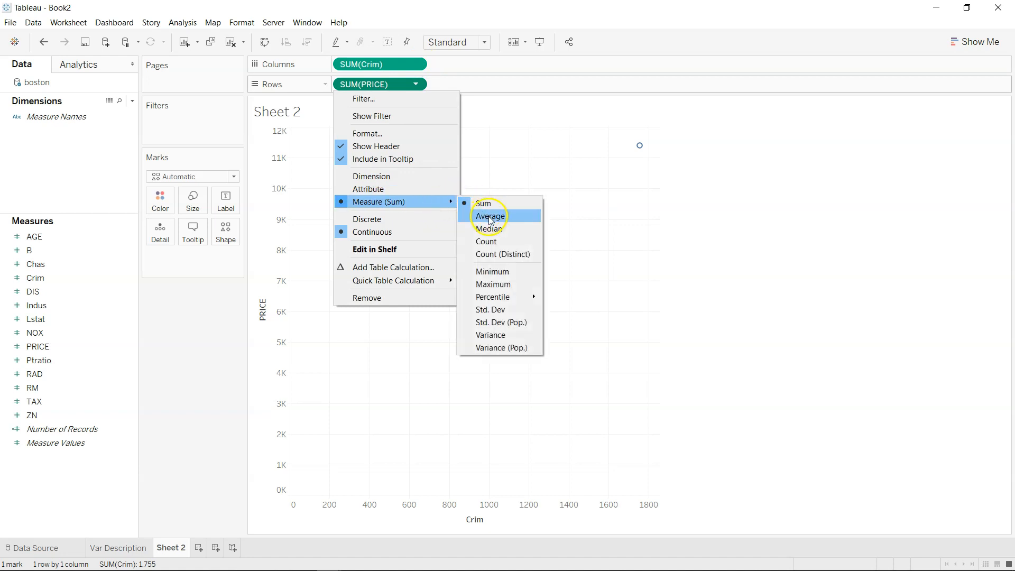
left_click(490, 217)
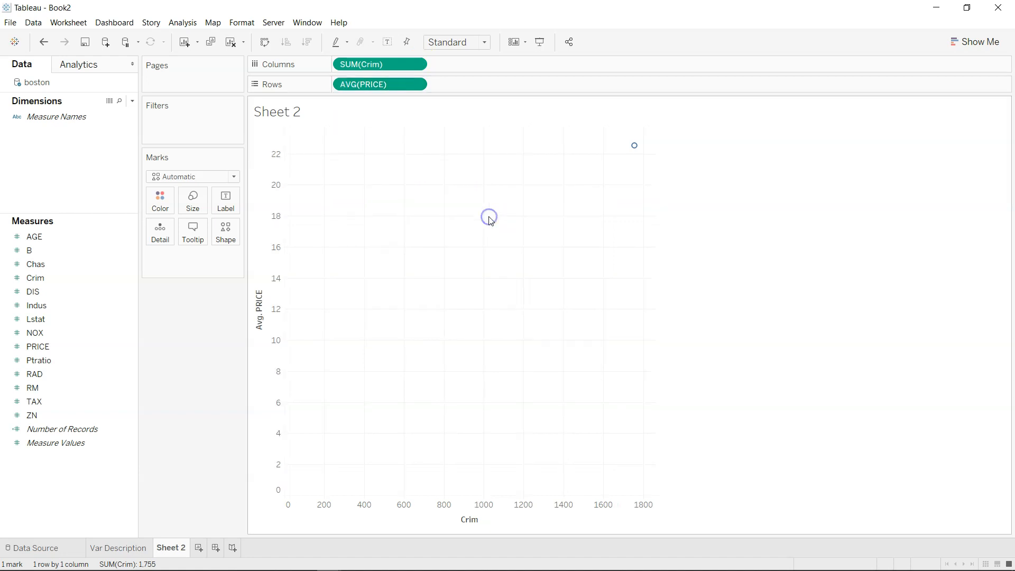
left_click(415, 65)
mouse_move(434, 185)
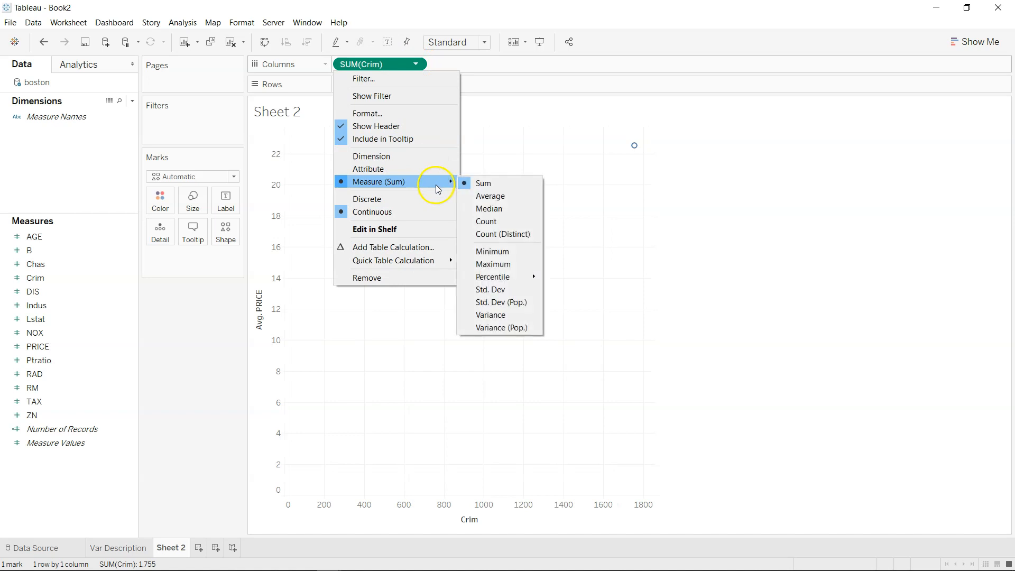
left_click(503, 201)
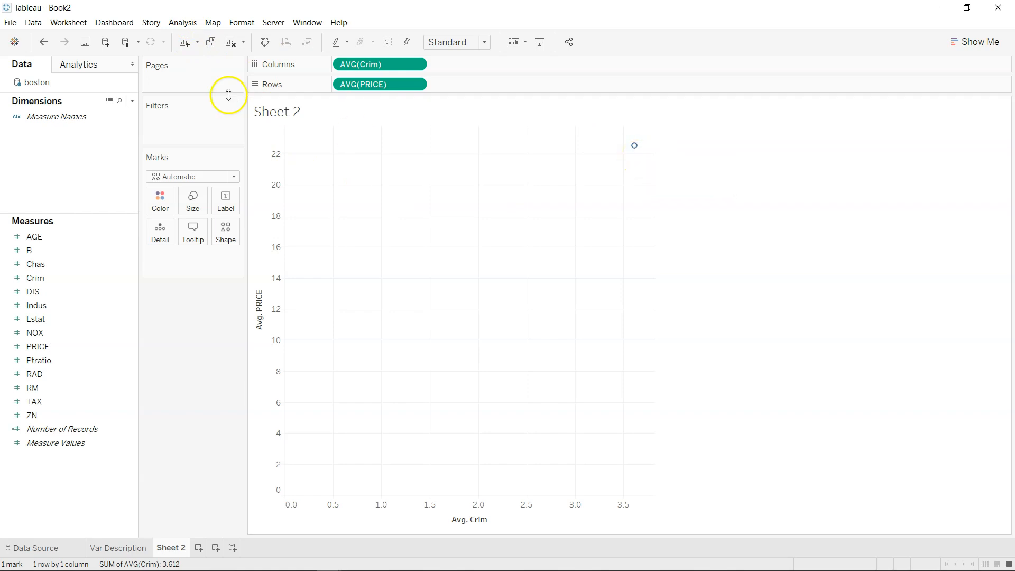
- Turn off Aggregate Measures so the scatter plot shows every individual record
left_click(182, 23)
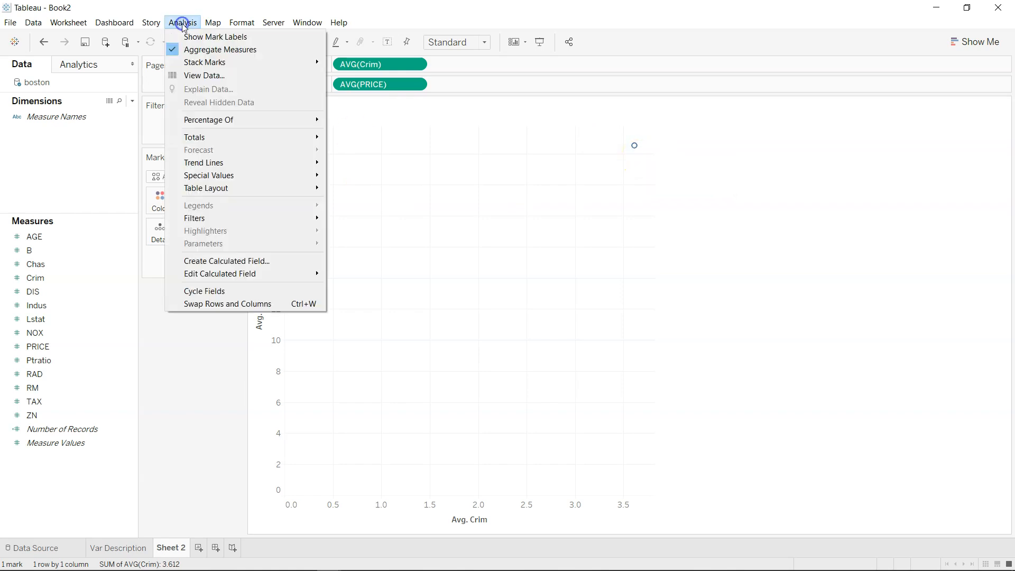
left_click(211, 50)
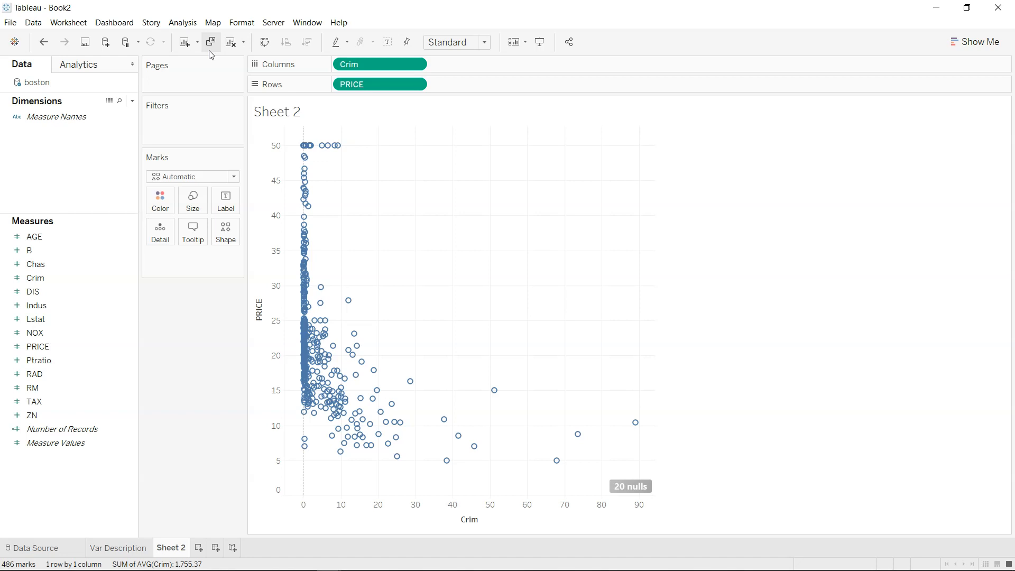
left_click(183, 22)
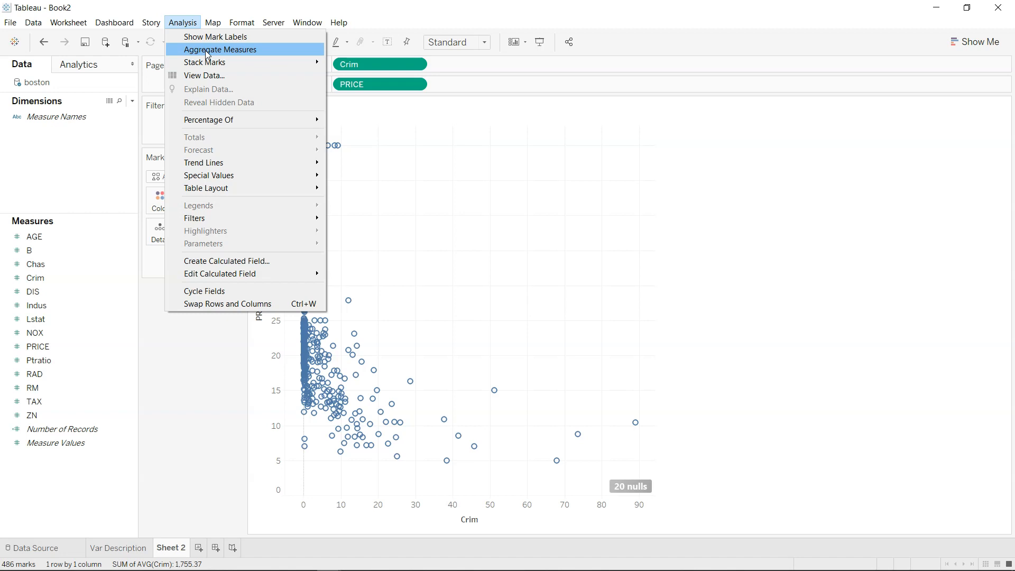
left_click(233, 347)
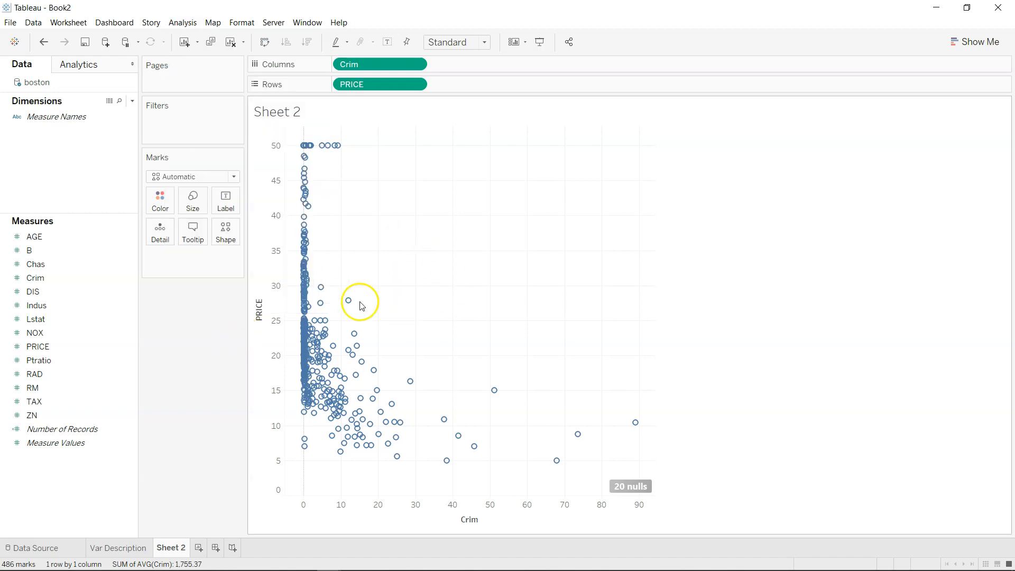
- Replace Crim with RM on the columns of the scatter plot
mouse_move(355, 381)
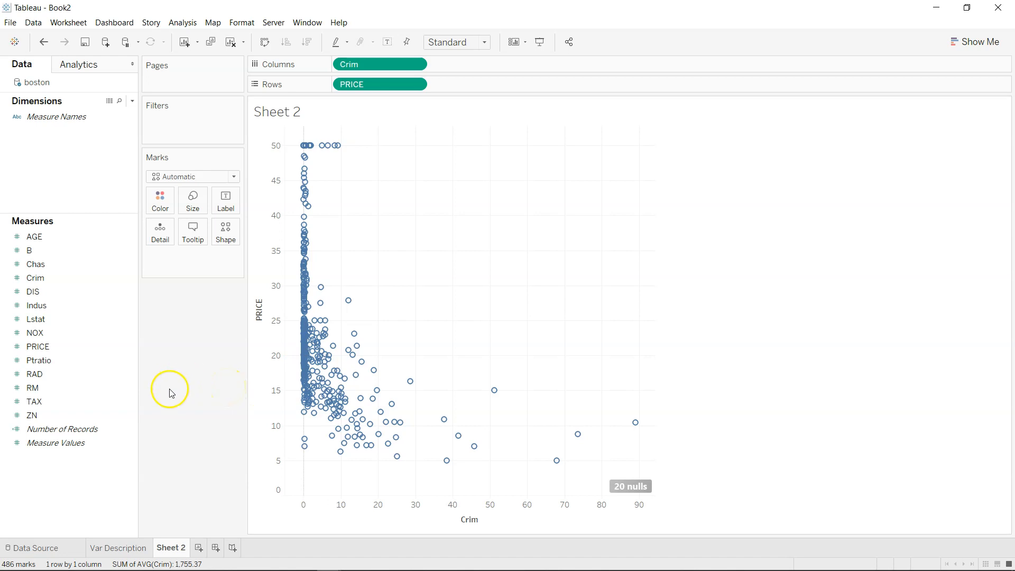
left_click(90, 389)
left_click_drag(90, 386, 391, 61)
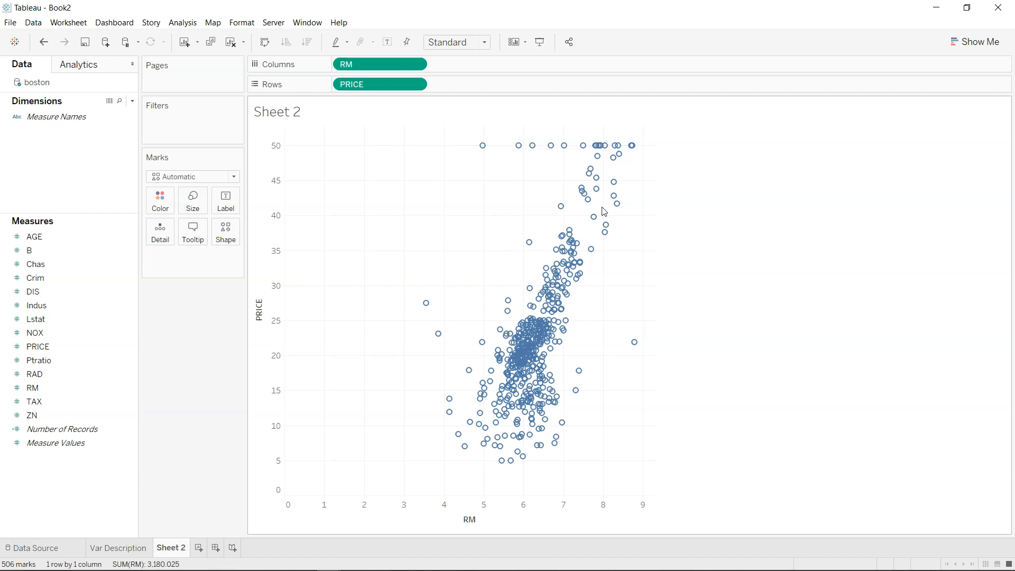
- Start a new parameter and name it Interest Measure
left_click(134, 101)
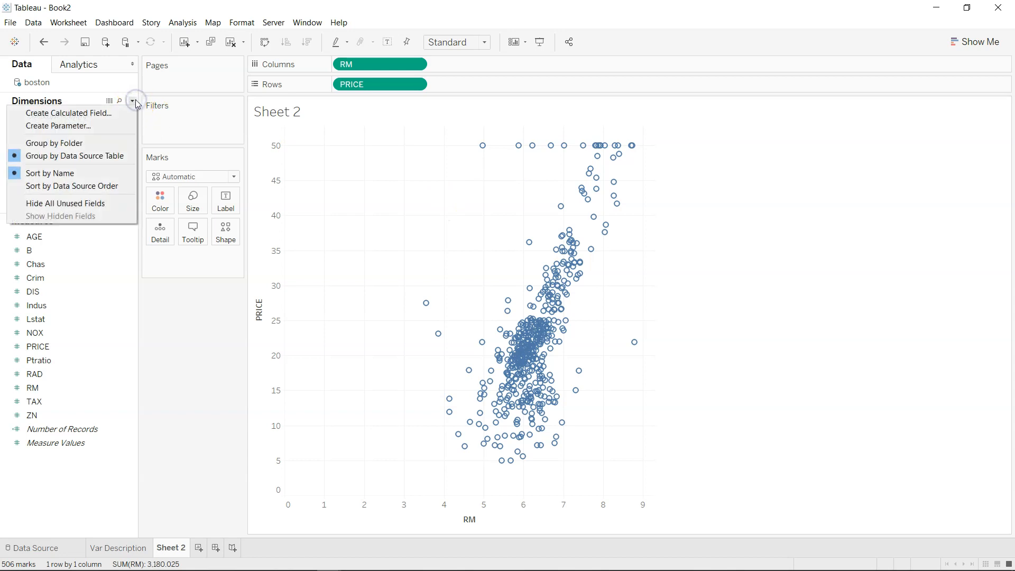
left_click(127, 128)
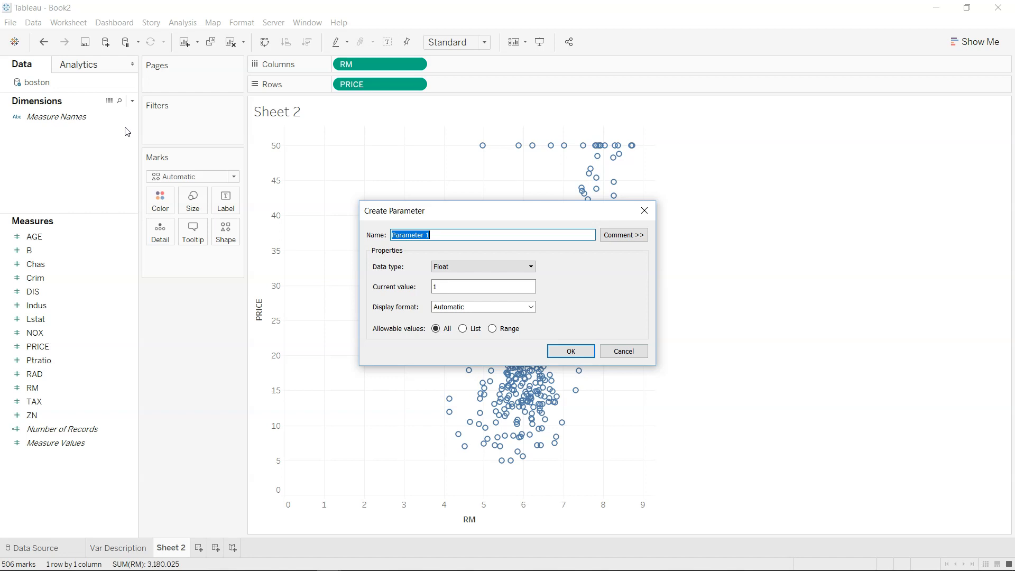
type("Me")
key("BackSpace")
key("BackSpace")
type("M")
key("BackSpace")
type("Interest Measure")
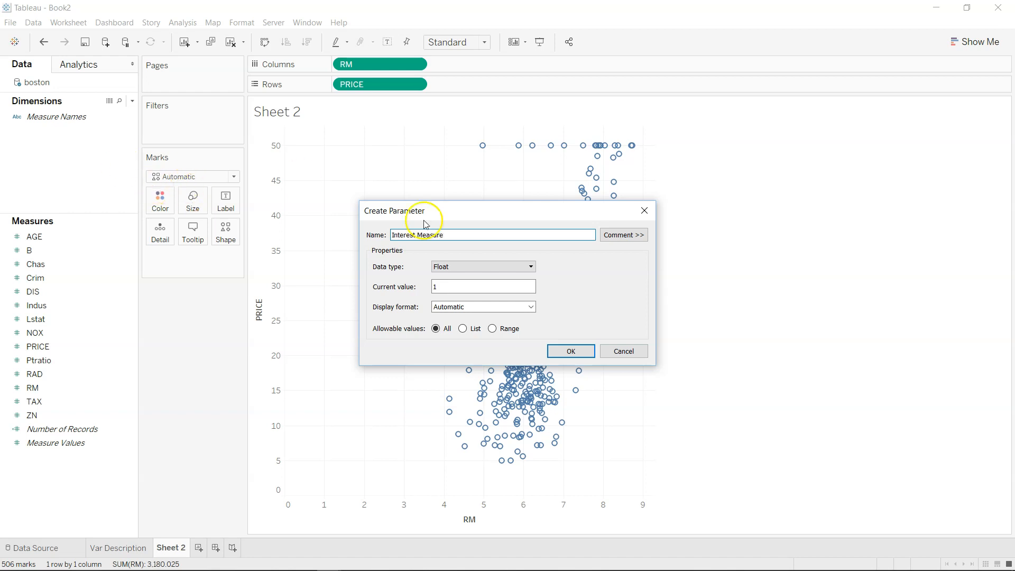
- Set the parameter's data type to String and restrict its allowable values to a list
left_click(481, 266)
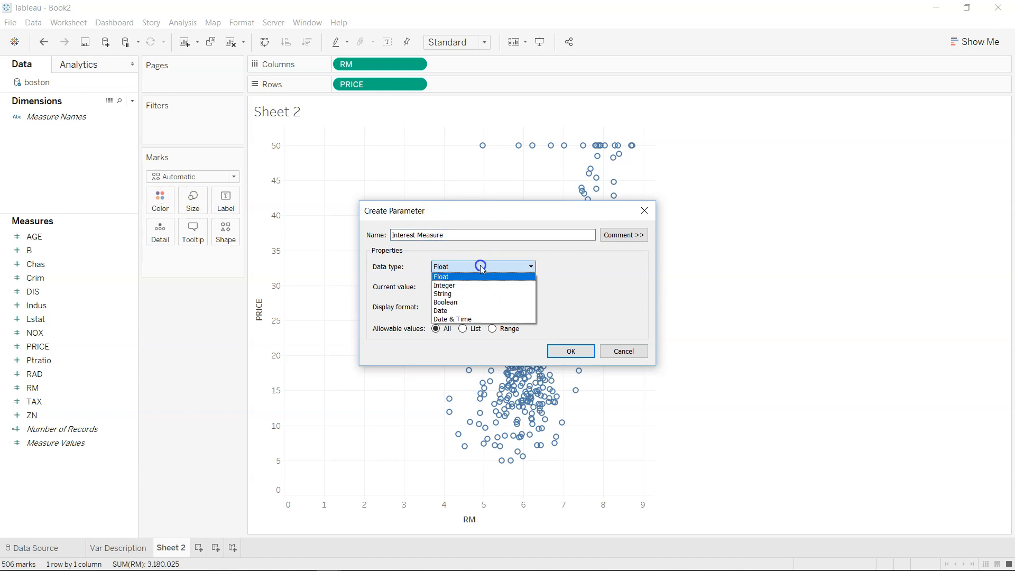
left_click(482, 293)
left_click(468, 329)
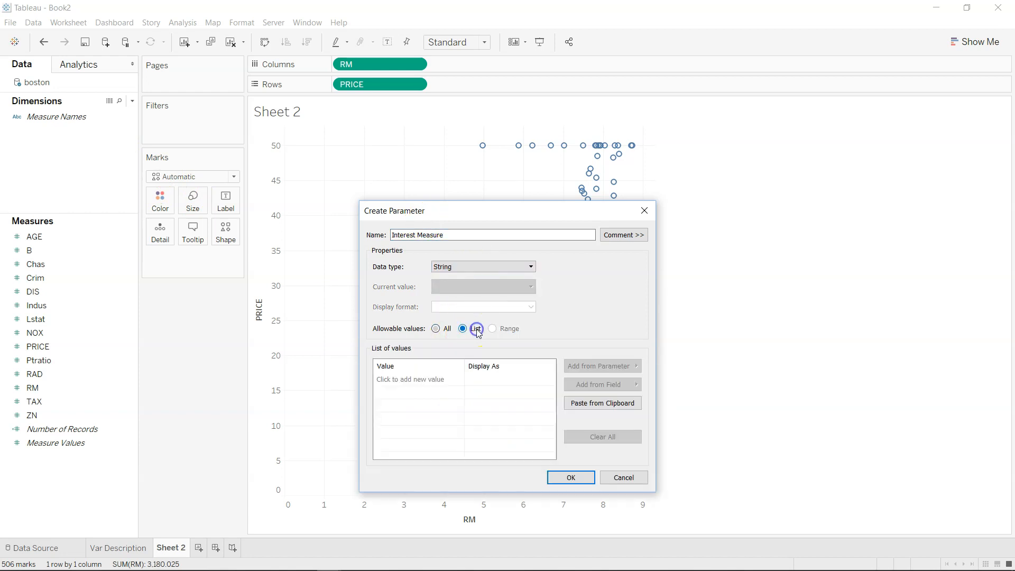
- Add AGE, Crim, Lstat, NOX and RM to the parameter's list of values and create the parameter
left_click(438, 384)
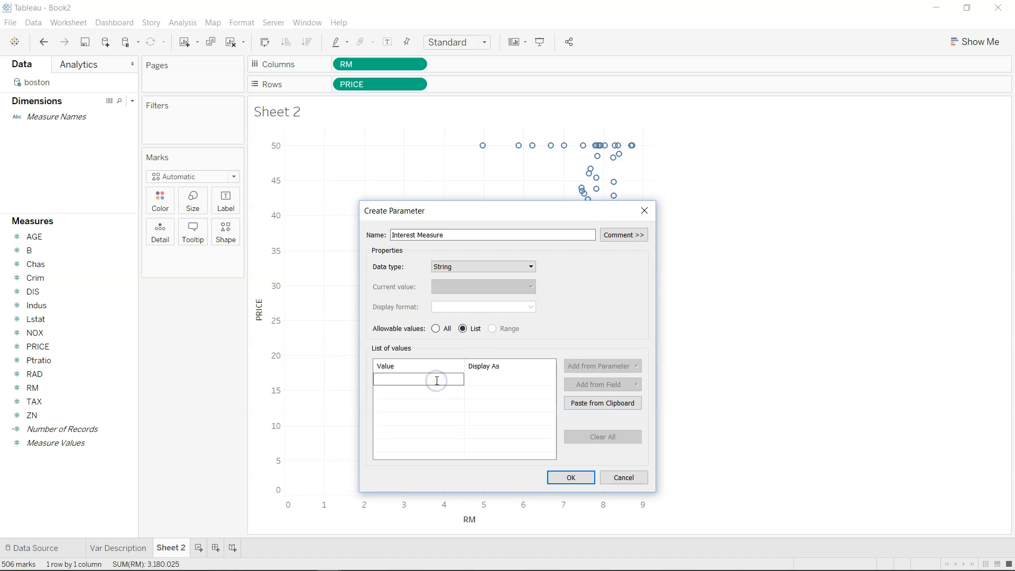
type("AGE")
key("Return")
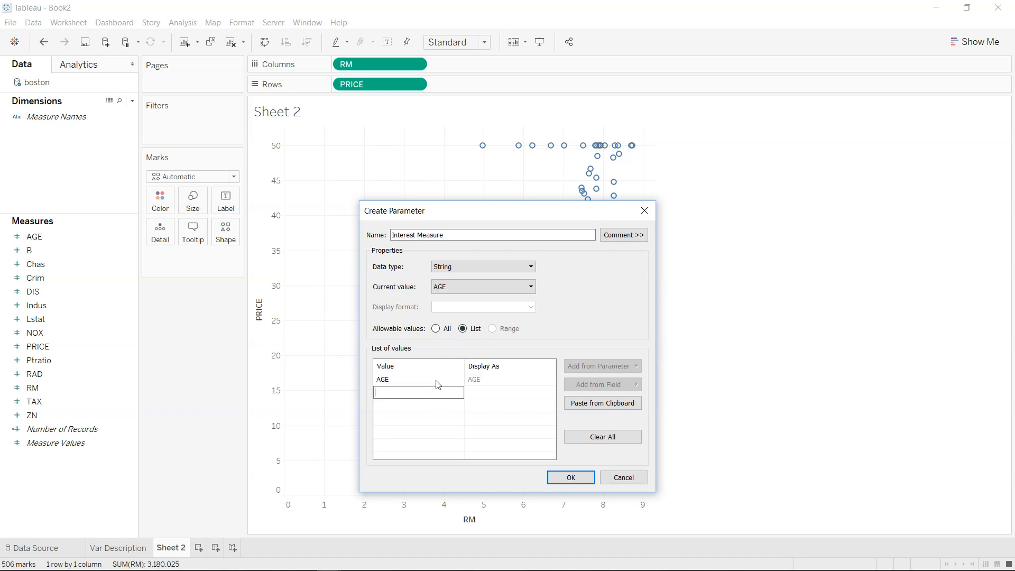
type("Crim")
left_click(414, 407)
type("Lstat")
key("Return")
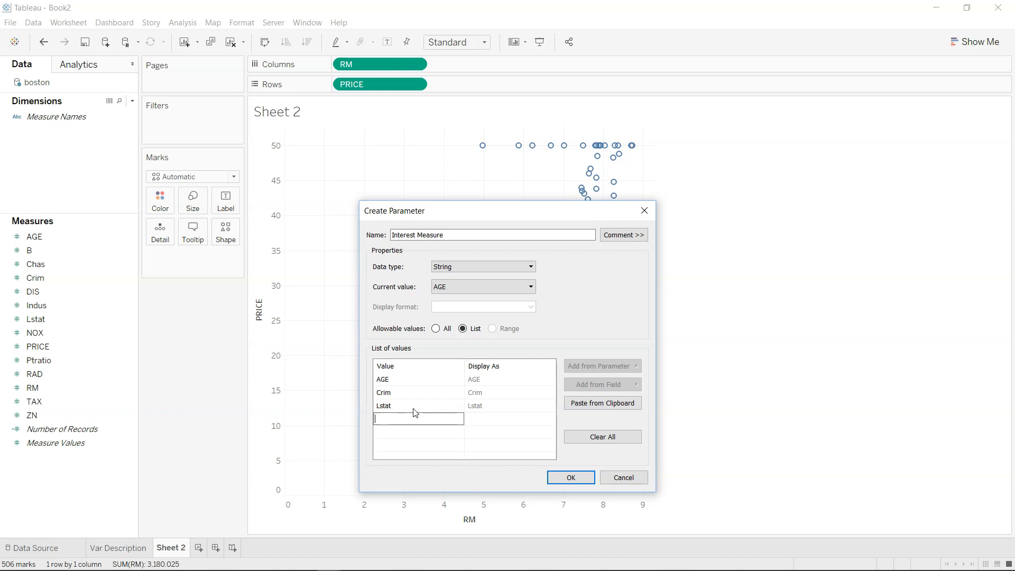
type("NOX")
key("Return")
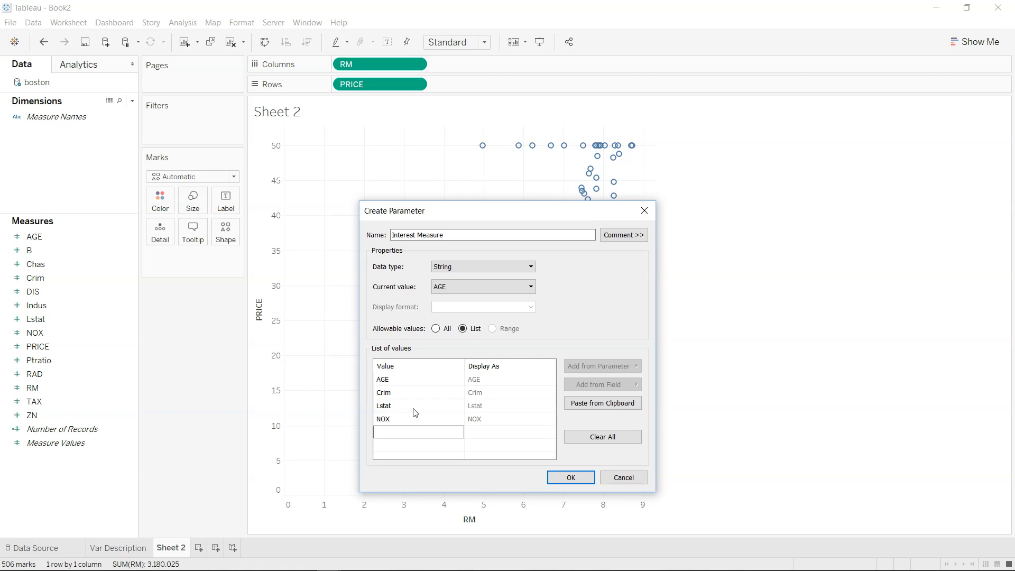
type("RM")
key("Return")
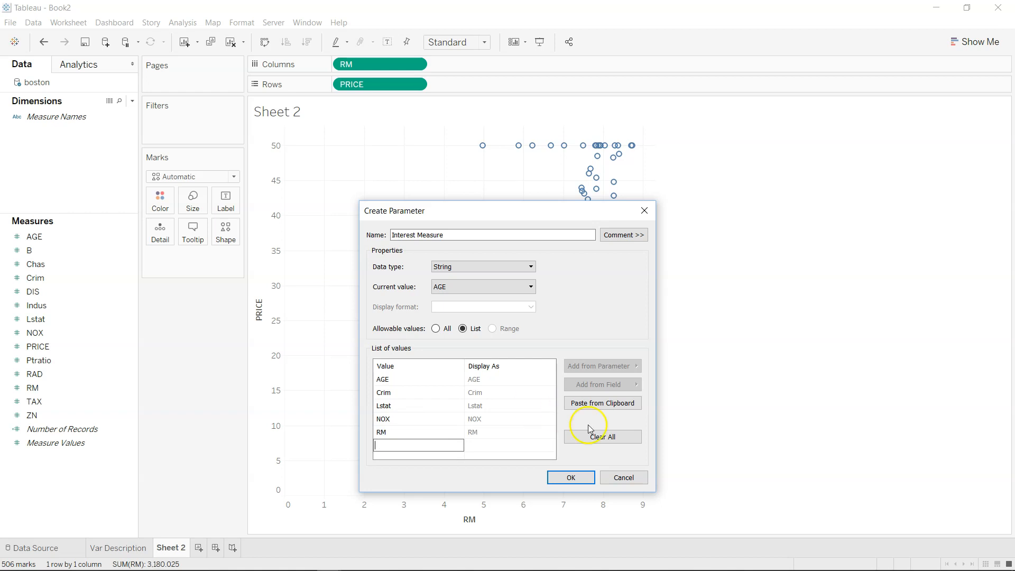
left_click(572, 478)
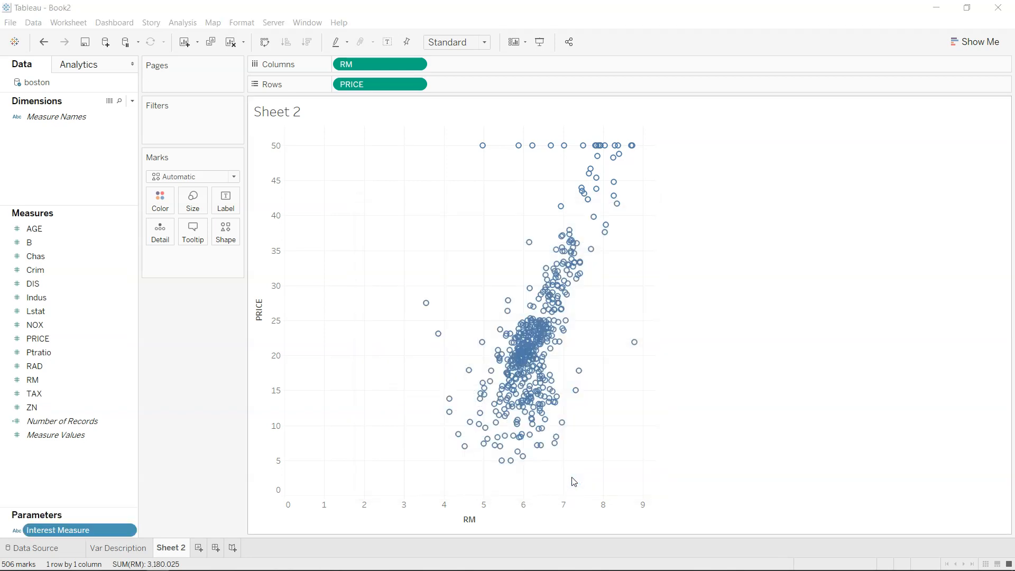
- Show the Interest Measure parameter control on the sheet, try Lstat as its value, and set it to Crim
left_click(130, 530)
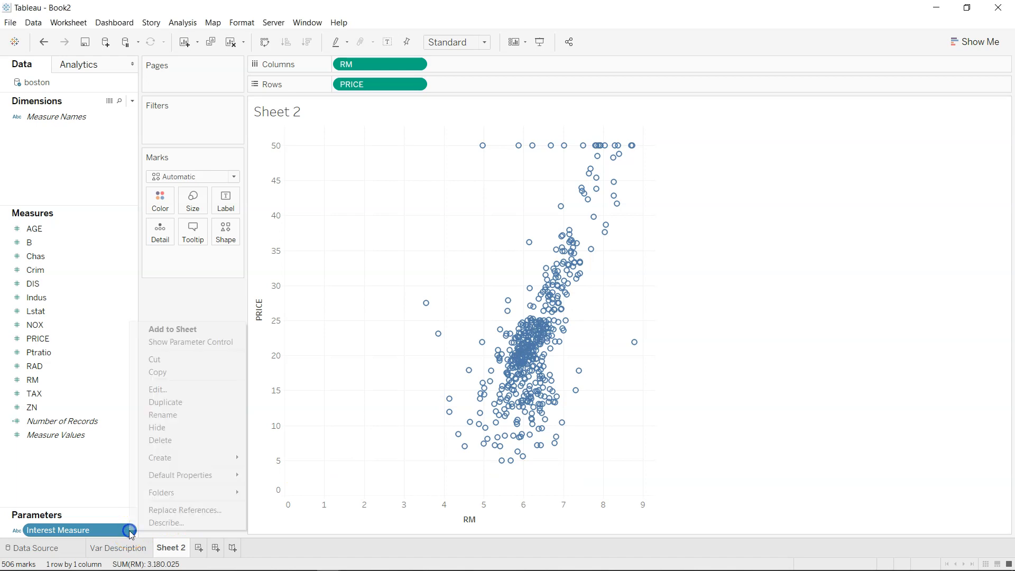
left_click(214, 342)
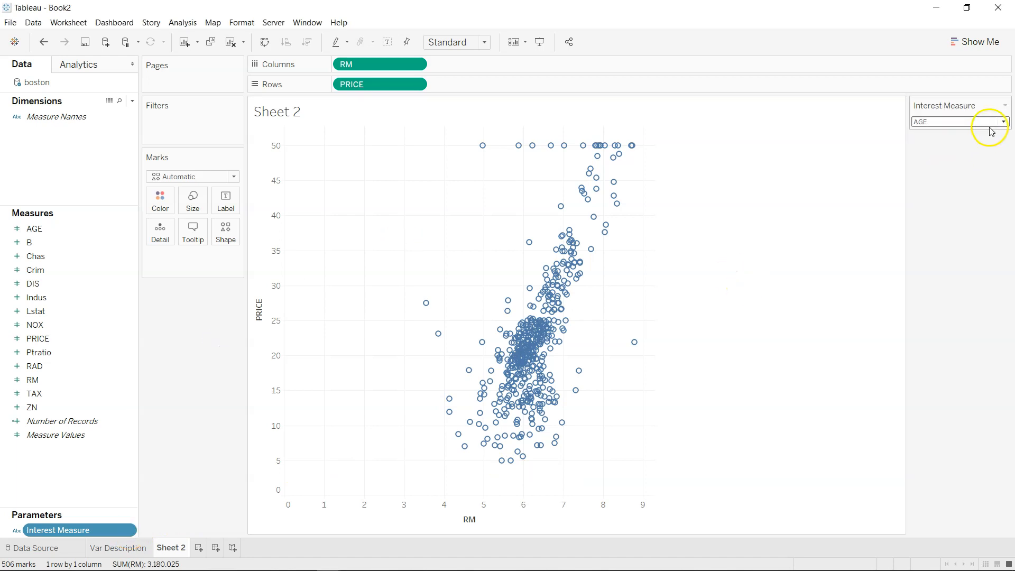
left_click(992, 123)
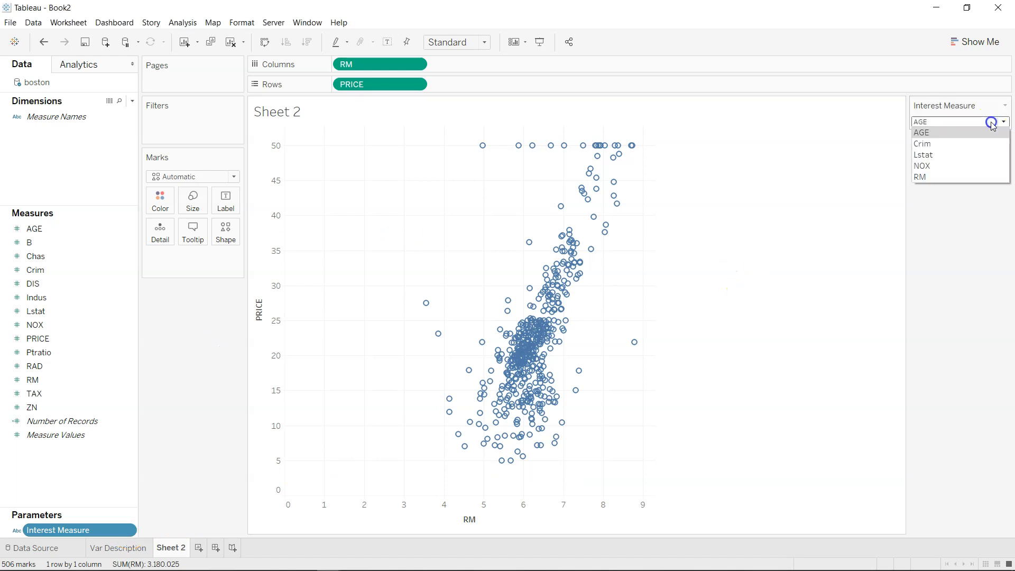
left_click(977, 155)
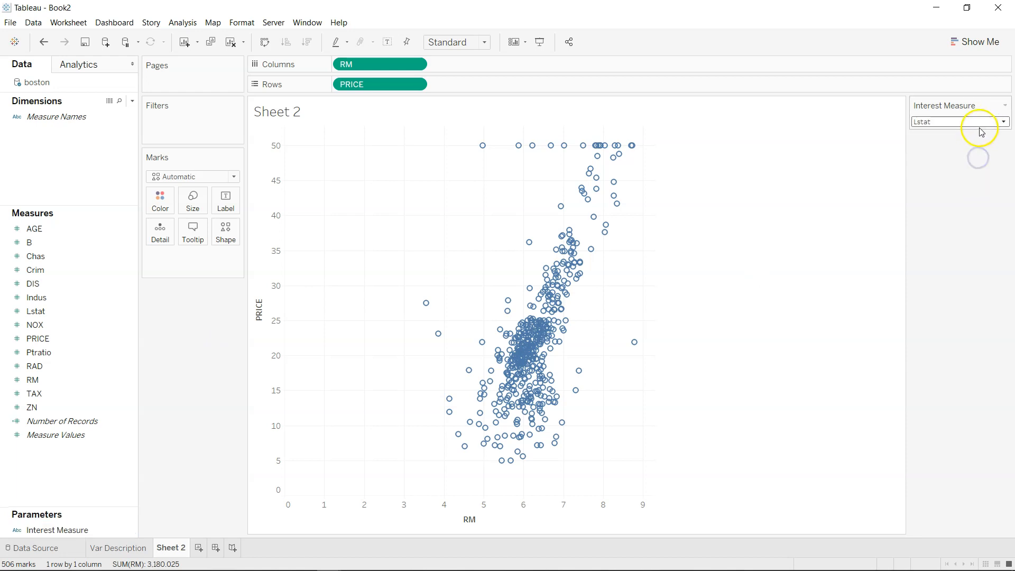
left_click(987, 127)
left_click(979, 144)
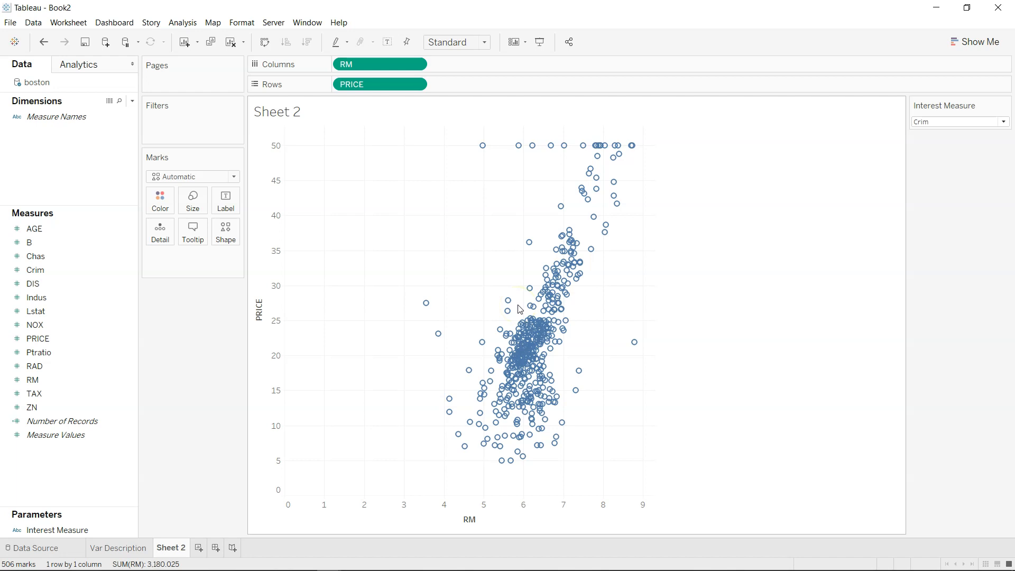
- Start a new calculated field and name it Dynamic Measure
left_click(132, 101)
left_click(120, 111)
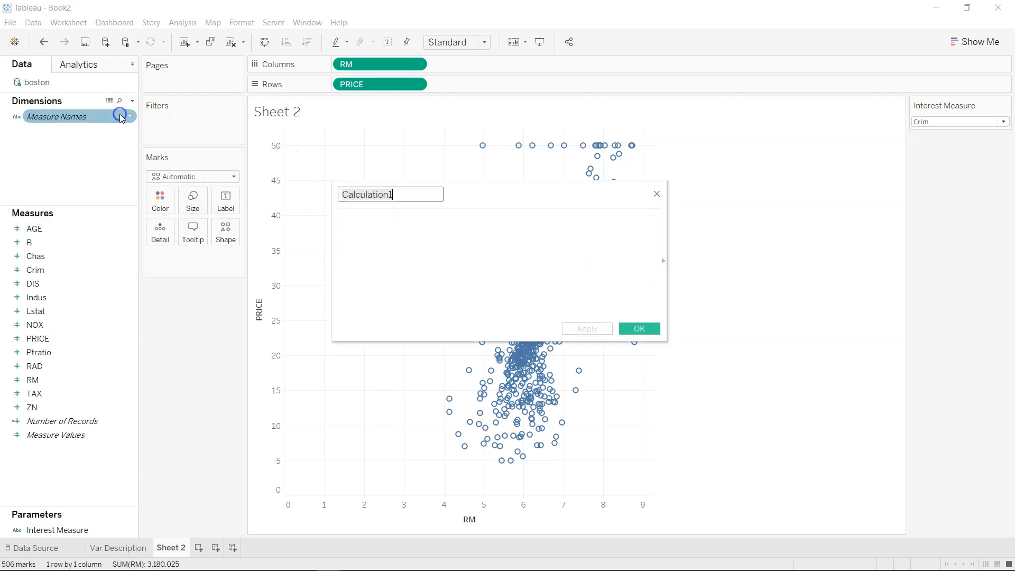
type("M")
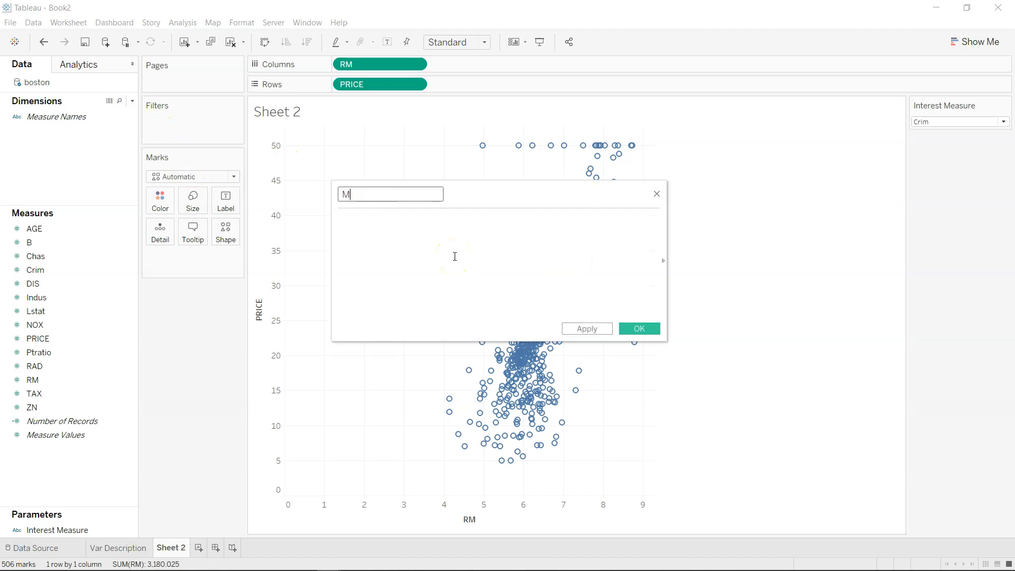
type("a")
key("BackSpace")
key("BackSpace")
type("Dynamic Measure")
- Begin the Dynamic Measure formula with the line CASE [Interest Measure]
left_click(455, 257)
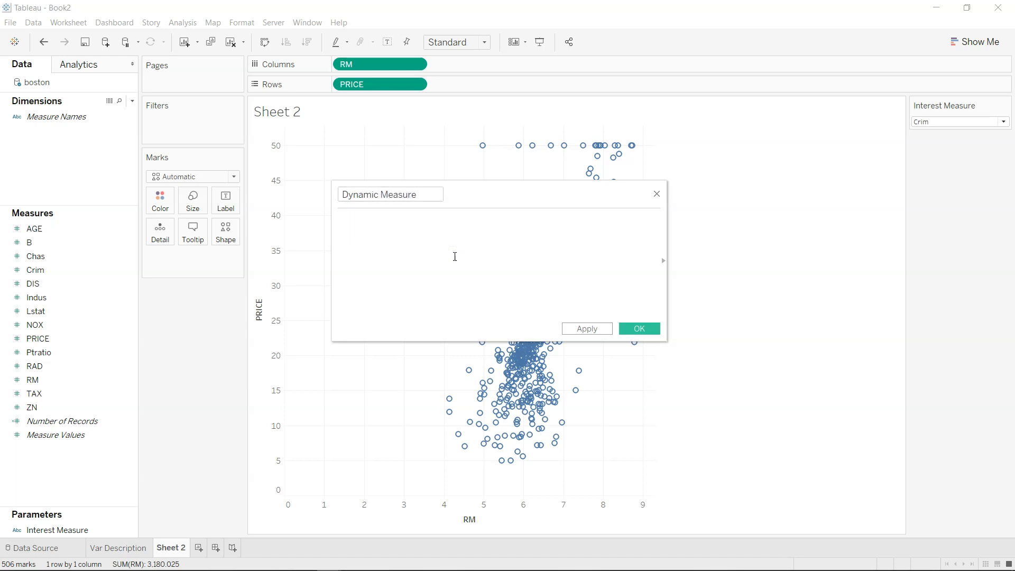
type("CASE")
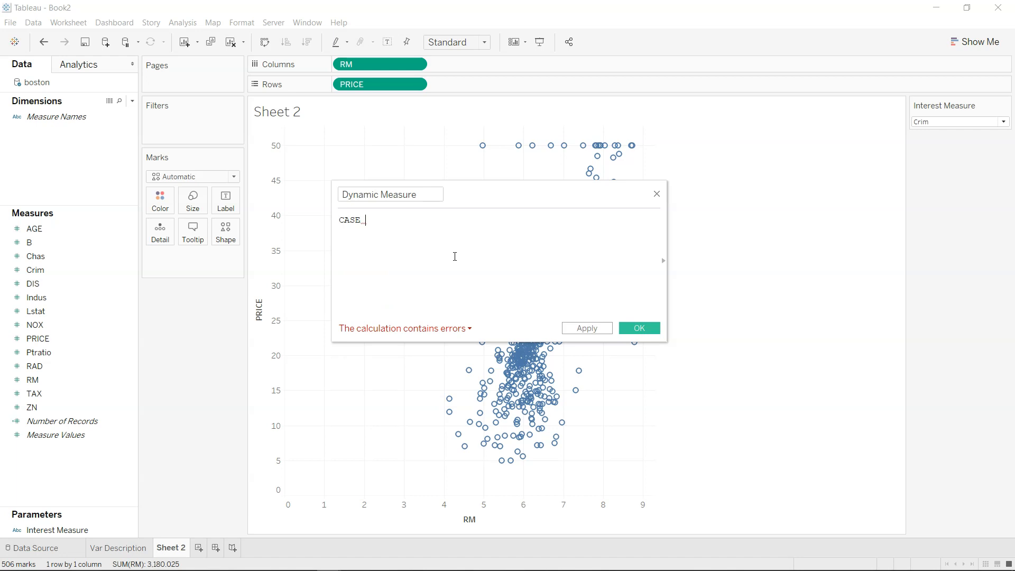
type(" [Inte")
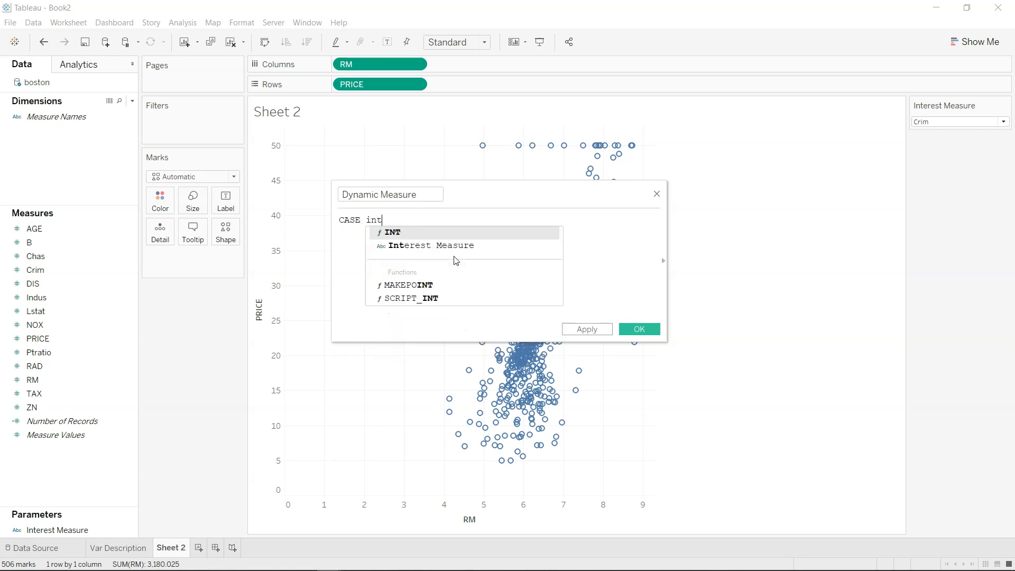
key("Return")
key("Return")
- Add the line WHEN 'AGE' THEN [AGE] to the CASE formula
type("whe")
key("Return")
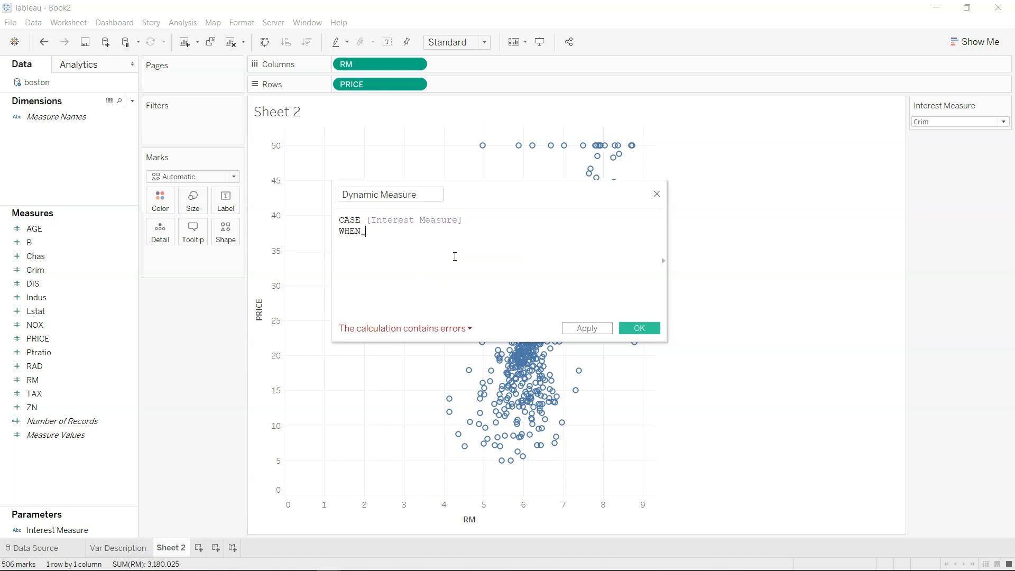
type("A")
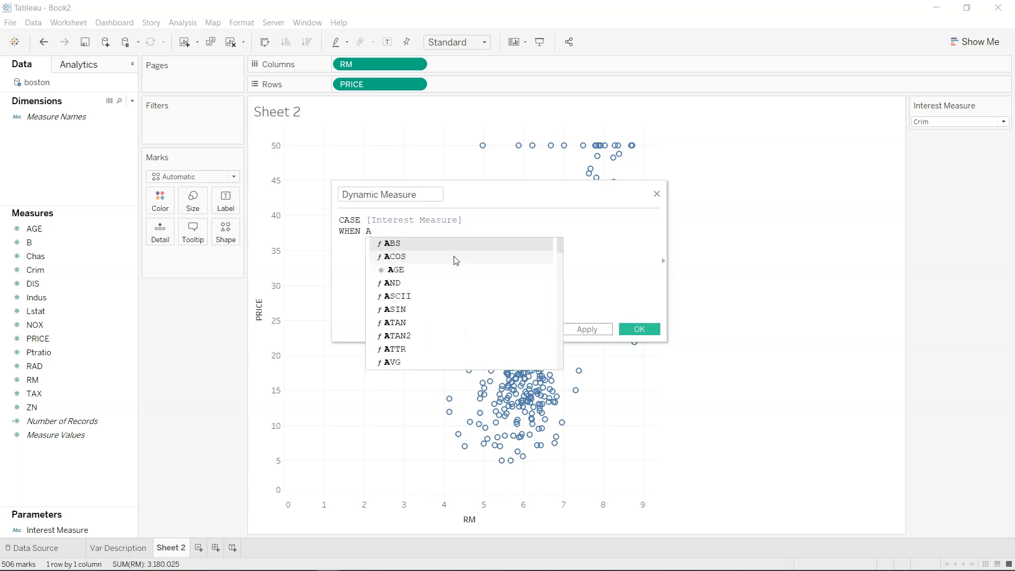
key("BackSpace")
type("'AGE'")
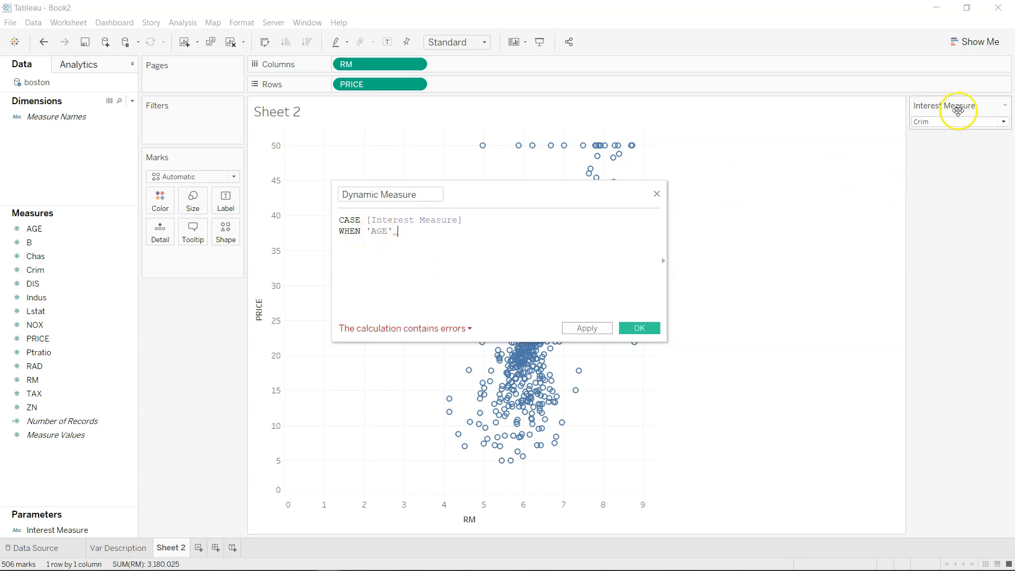
left_click(421, 231)
type("THEN ag")
key("Return")
key("Return")
- Add the line WHEN 'Crim' THEN [Crim] to the CASE formula
type("whe")
key("Return")
type("'")
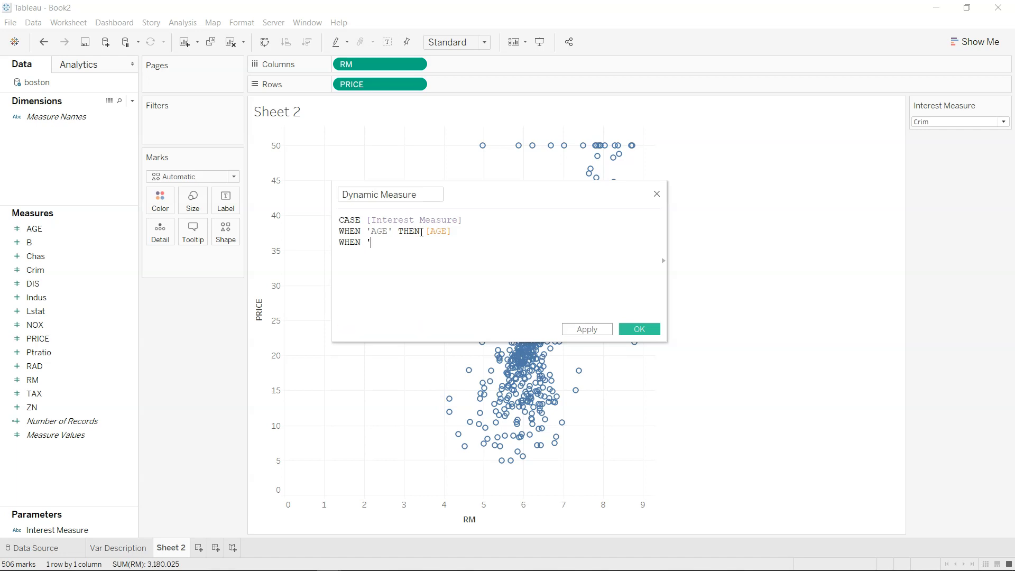
type("Crim' the")
key("Return")
type("cri")
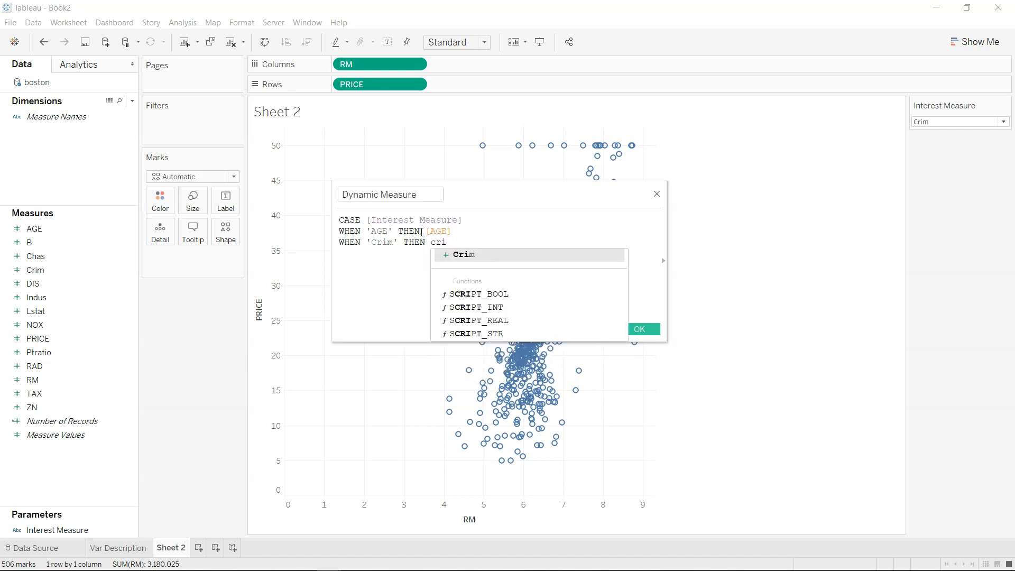
key("Return")
key("Return")
- Add the line WHEN 'Lstat' THEN [Lstat] to the CASE formula
type("whe")
key("Return")
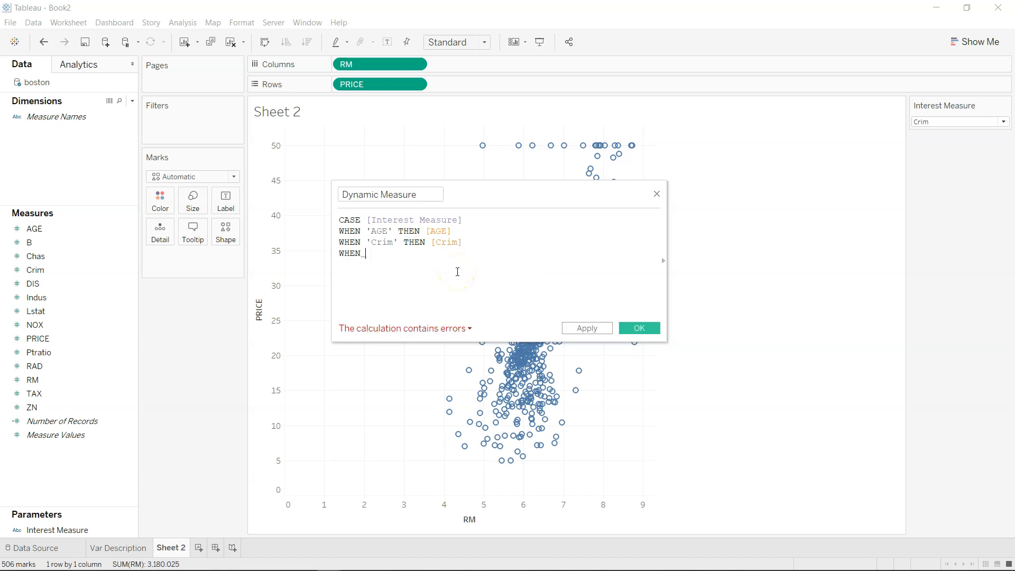
type("'L")
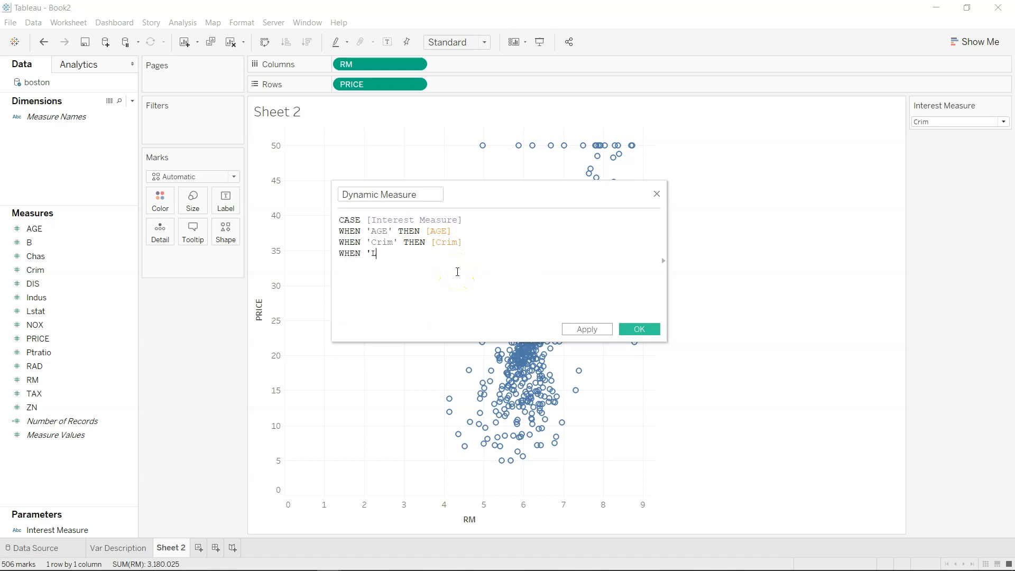
type("stat' THEN ls")
left_click(457, 268)
key("Return")
- Add the line WHEN 'NOX' THEN [NOX] to the CASE formula
type("WHEN 'NOX' the")
left_click(458, 276)
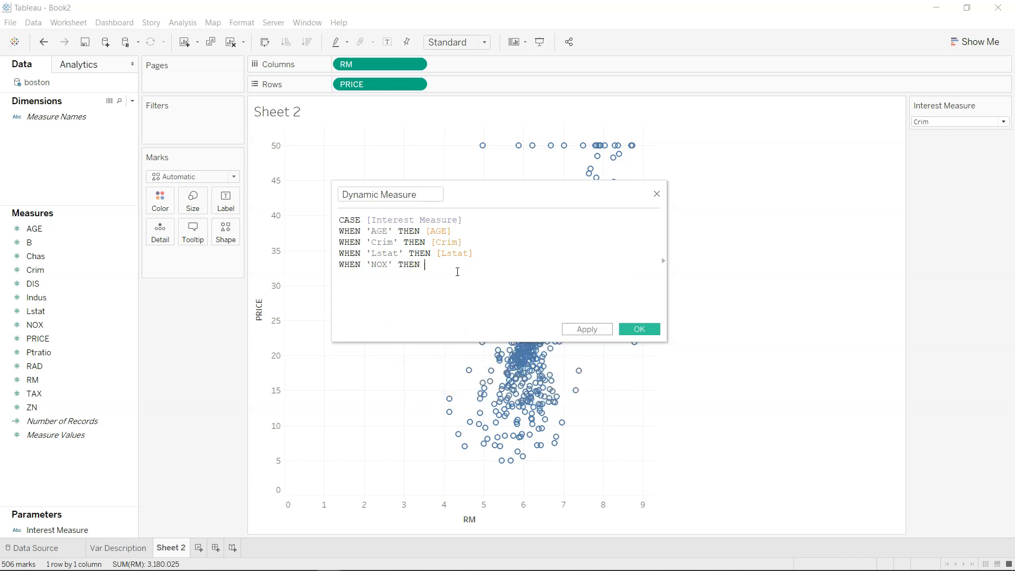
type("nox")
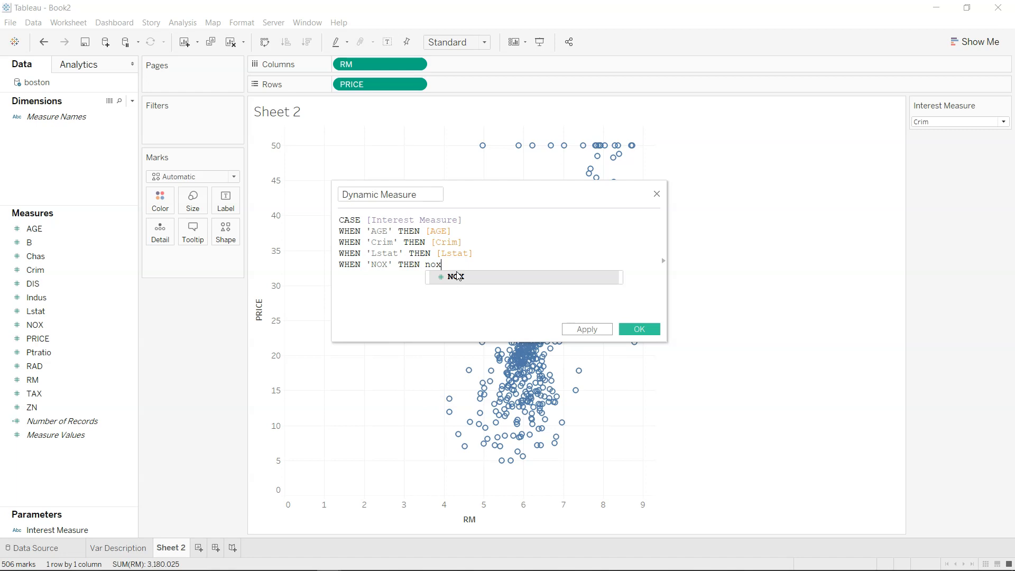
left_click(458, 276)
key("Return")
- Complete the formula with WHEN 'RM' THEN [RM] and a closing END line, and save the calculated field
type("WHEN ")
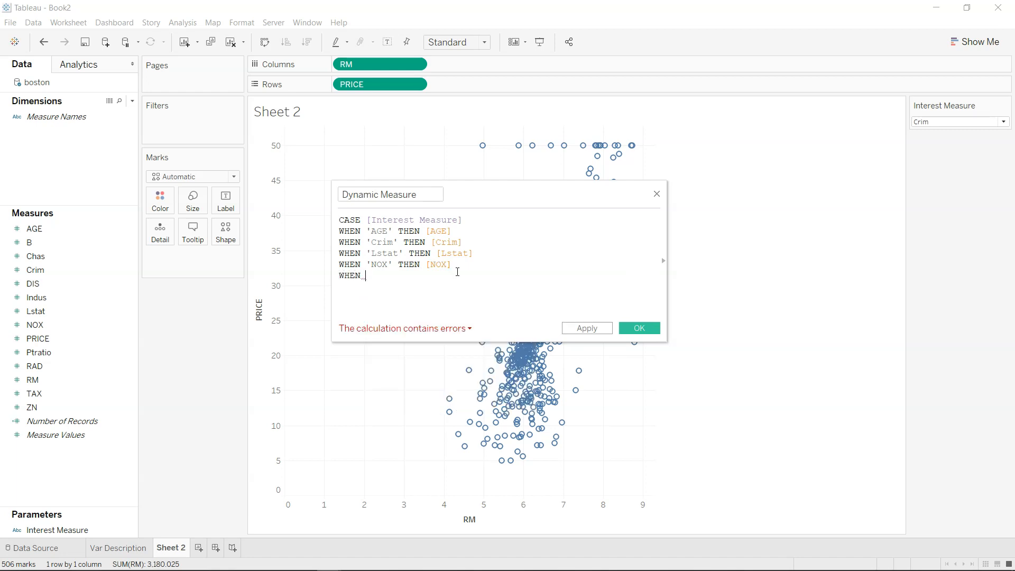
type("'RM' THEN")
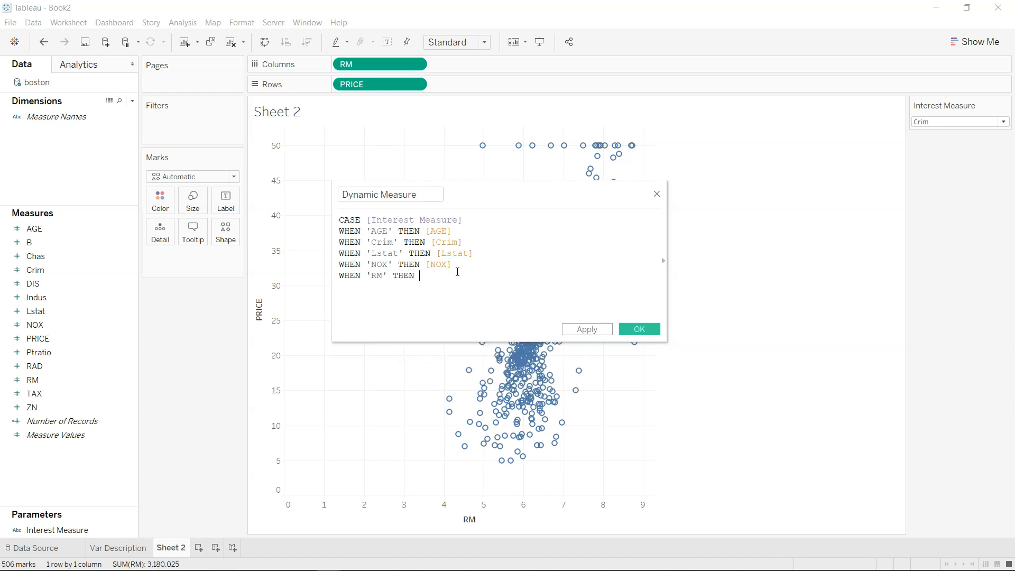
type(" [RM] ")
type("END")
left_click(461, 332)
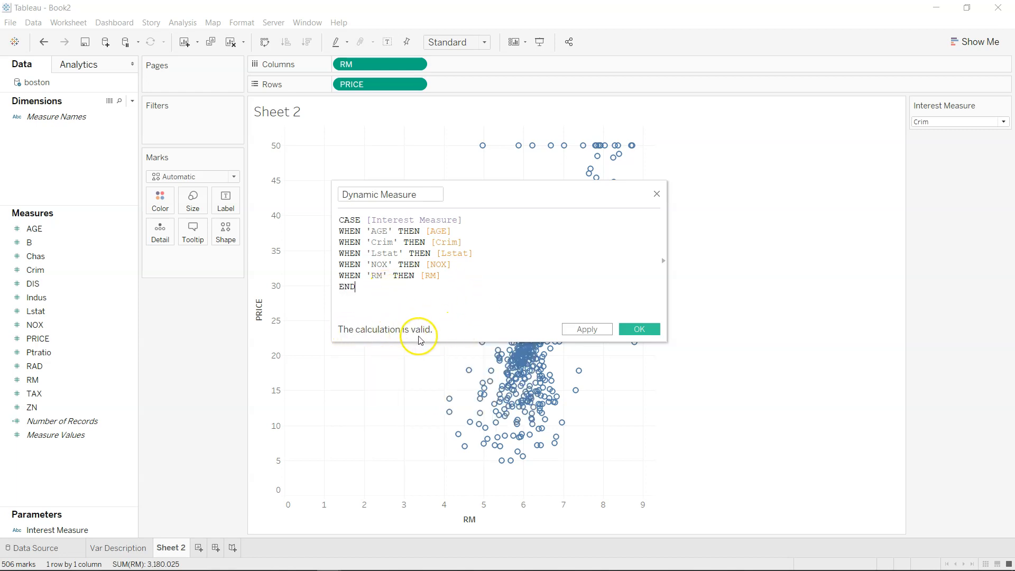
left_click(586, 329)
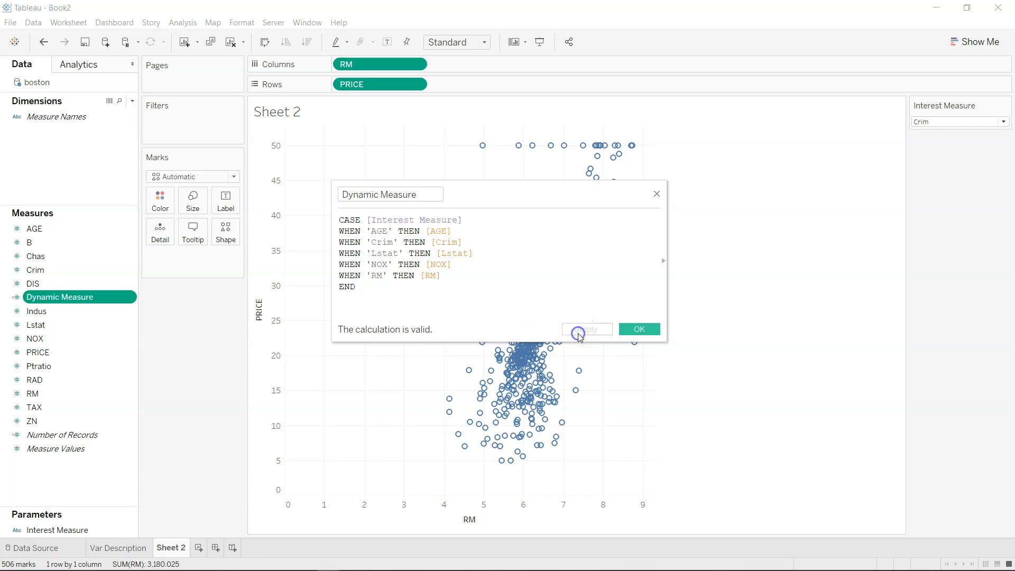
left_click(654, 328)
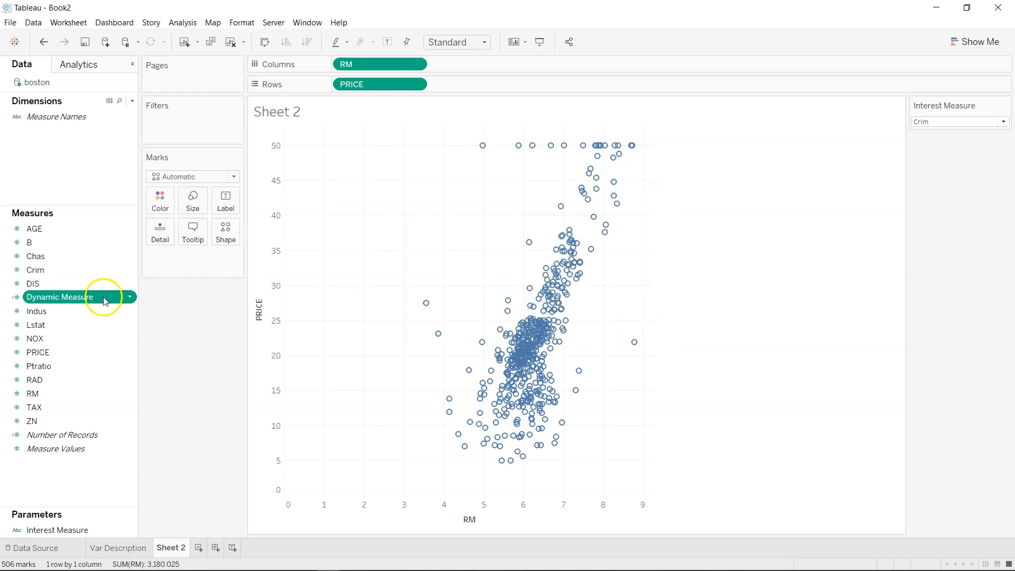
- Replace RM with Dynamic Measure on the columns of the scatter plot and set its aggregation to Average
left_click_drag(93, 297, 394, 64)
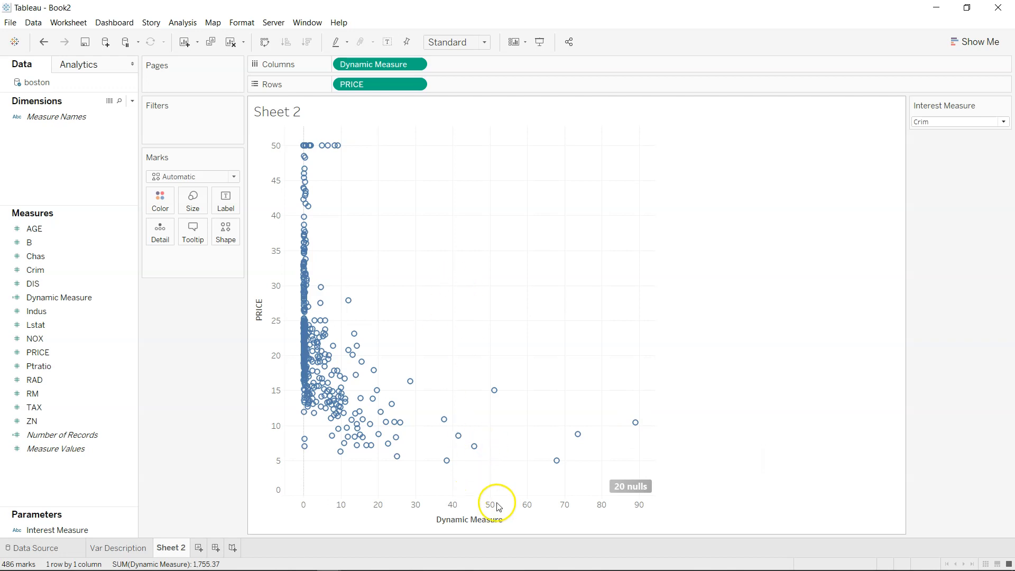
left_click(417, 64)
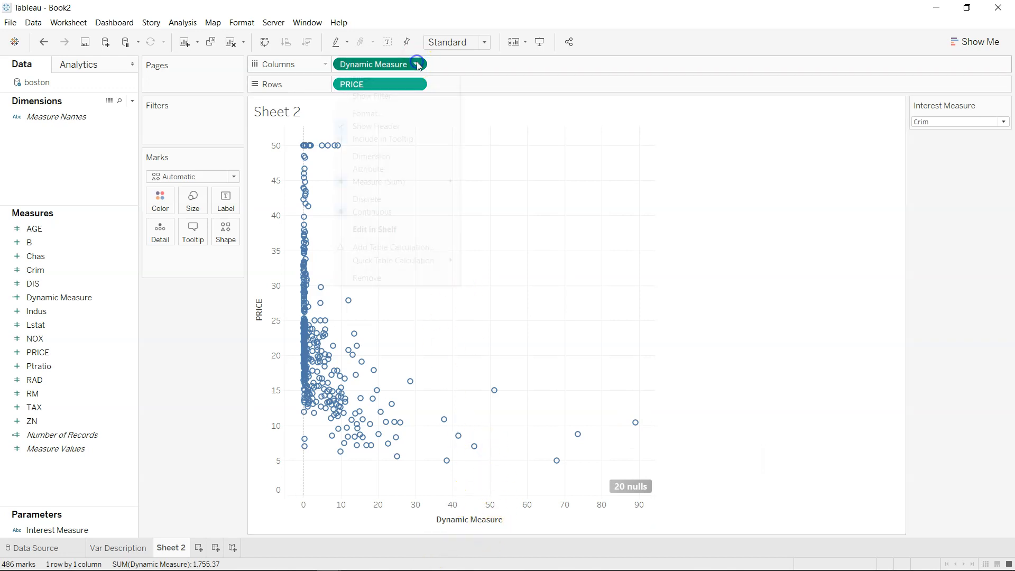
mouse_move(415, 185)
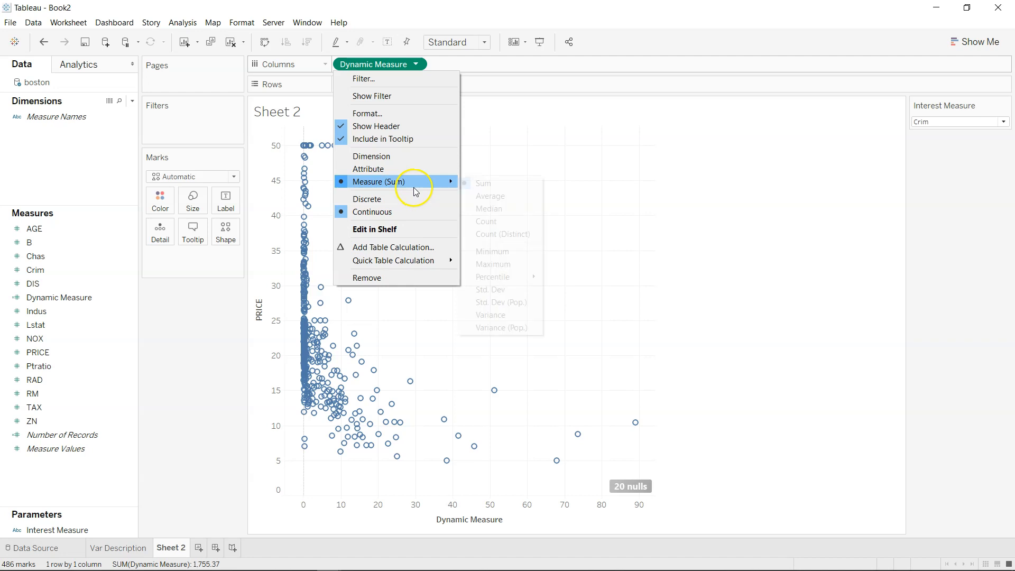
left_click(478, 195)
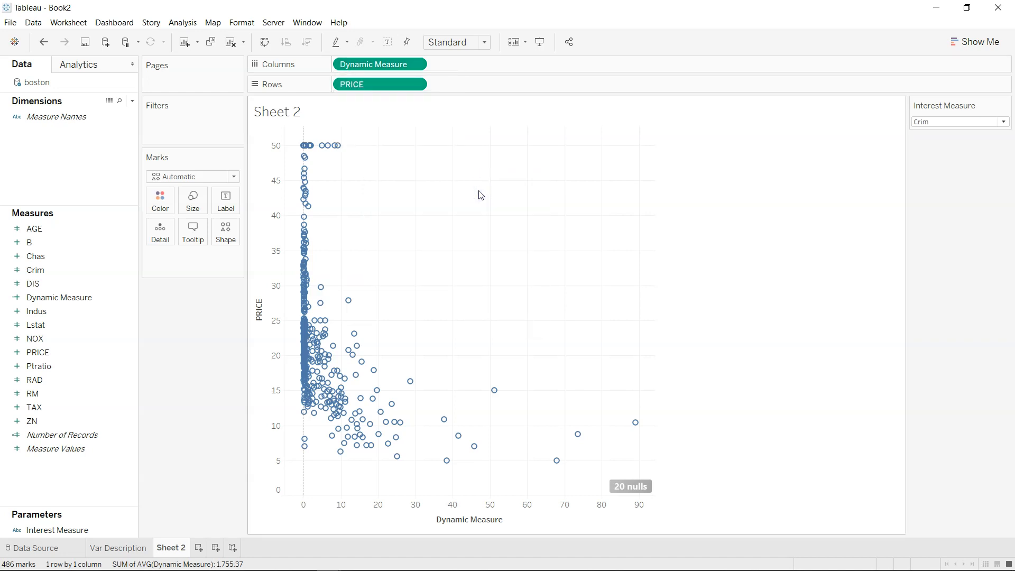
left_click(415, 64)
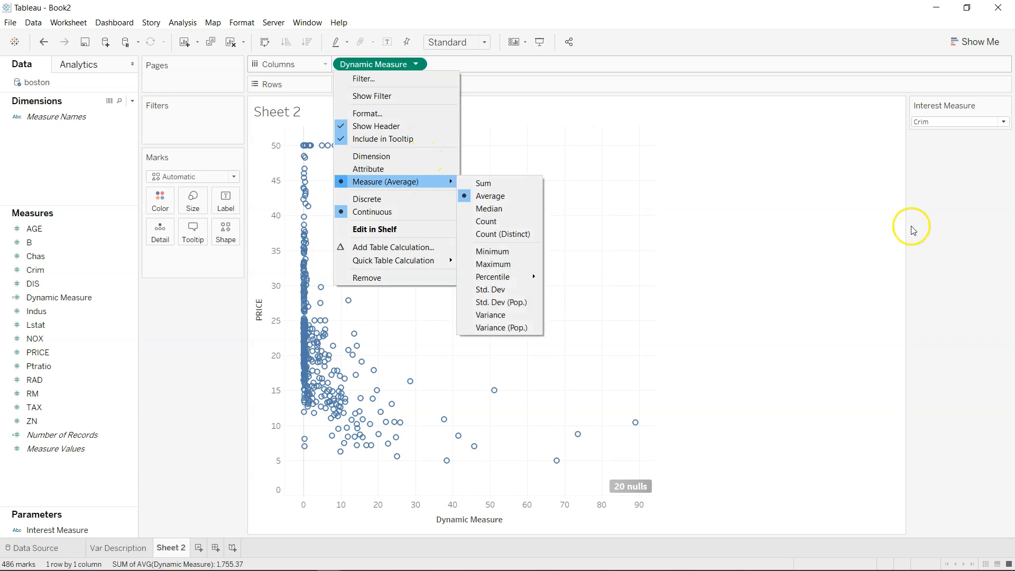
- Switch the Interest Measure parameter through AGE, Lstat, NOX and RM to compare each measure's scatter plot against PRICE
left_click(965, 124)
left_click(963, 132)
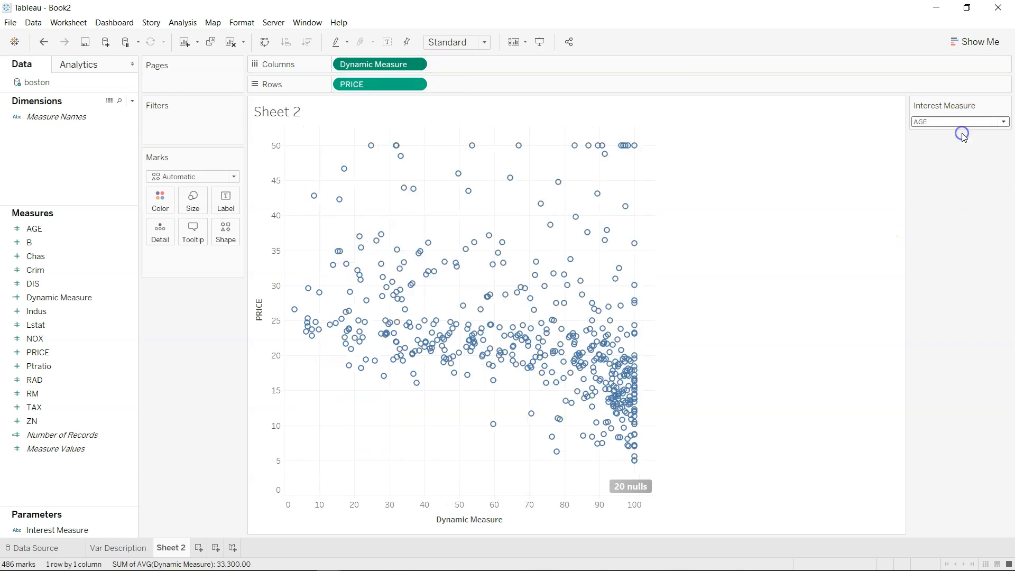
mouse_move(569, 390)
left_click(957, 122)
left_click(956, 153)
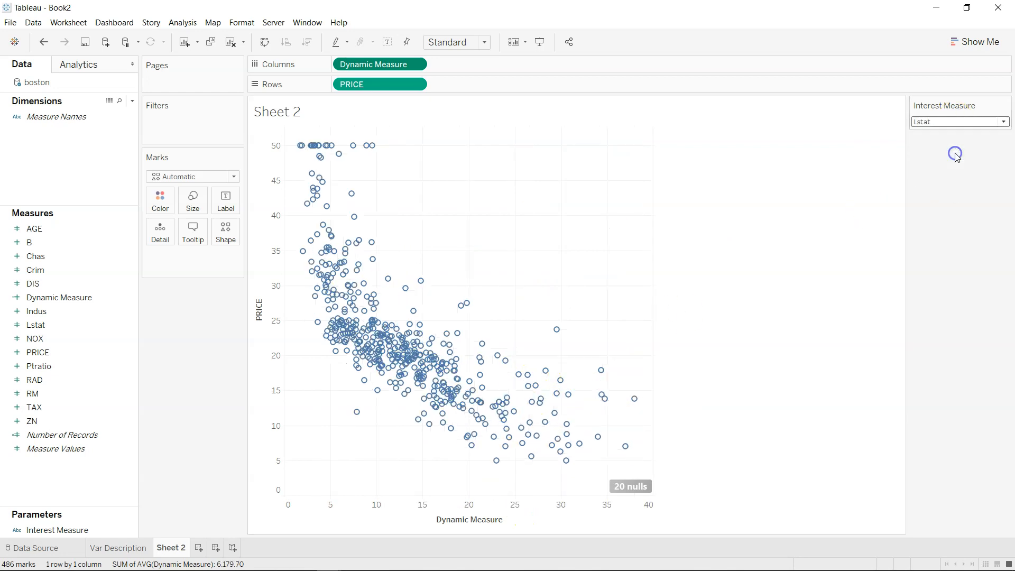
left_click(965, 122)
left_click(964, 165)
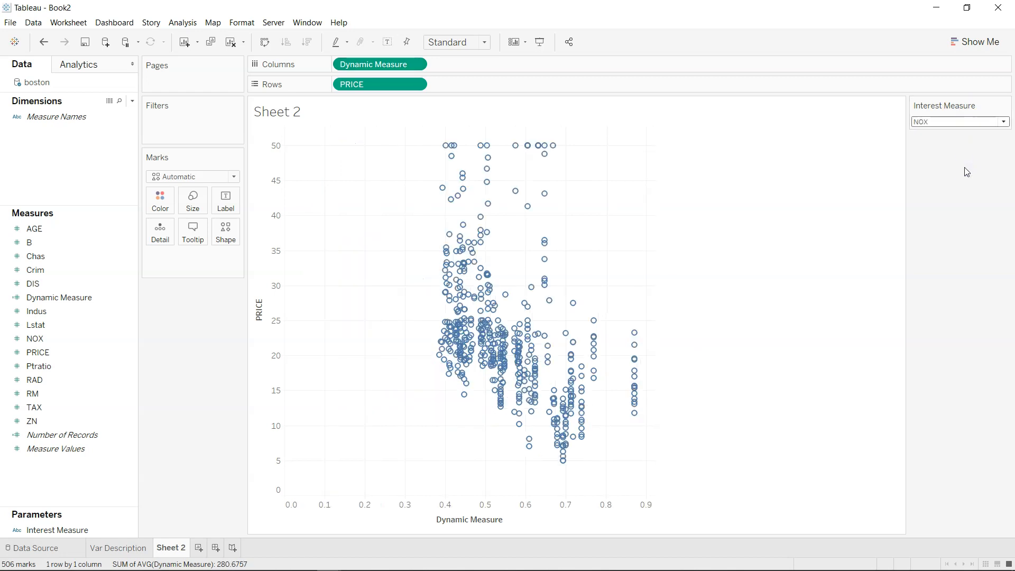
left_click(964, 122)
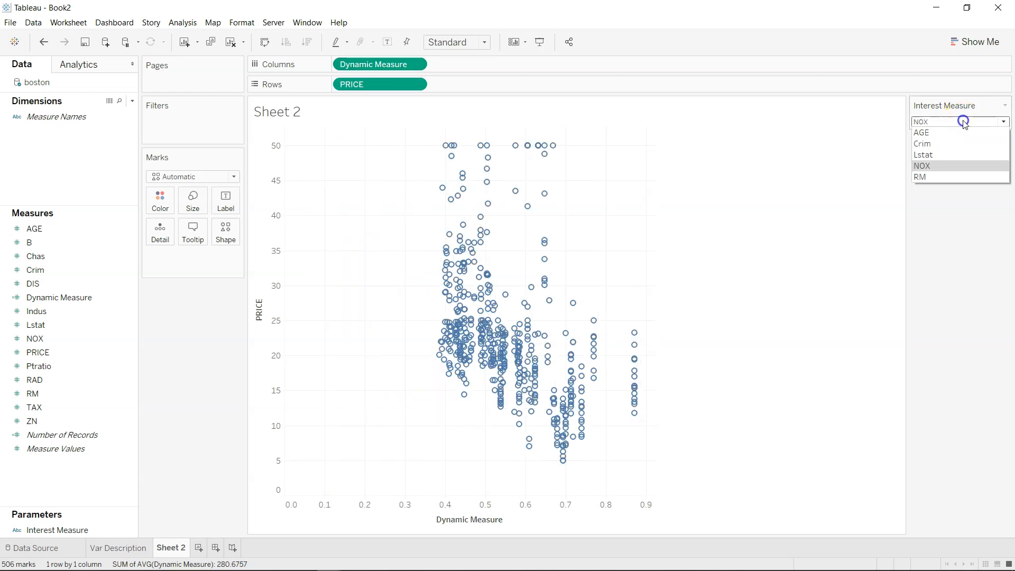
left_click(954, 176)
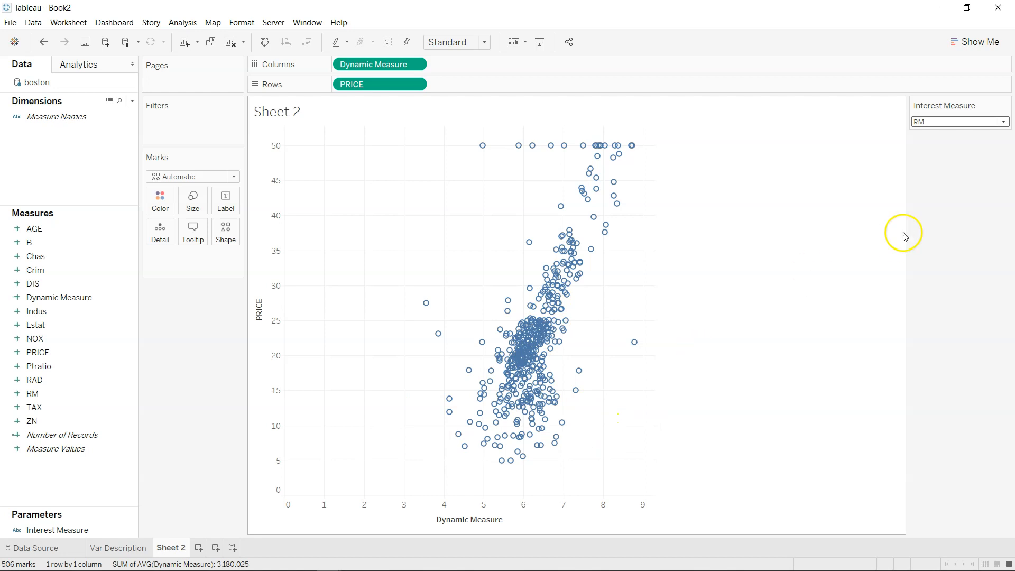
- Set the Interest Measure parameter back to AGE and finally to NOX
left_click(957, 121)
left_click(959, 133)
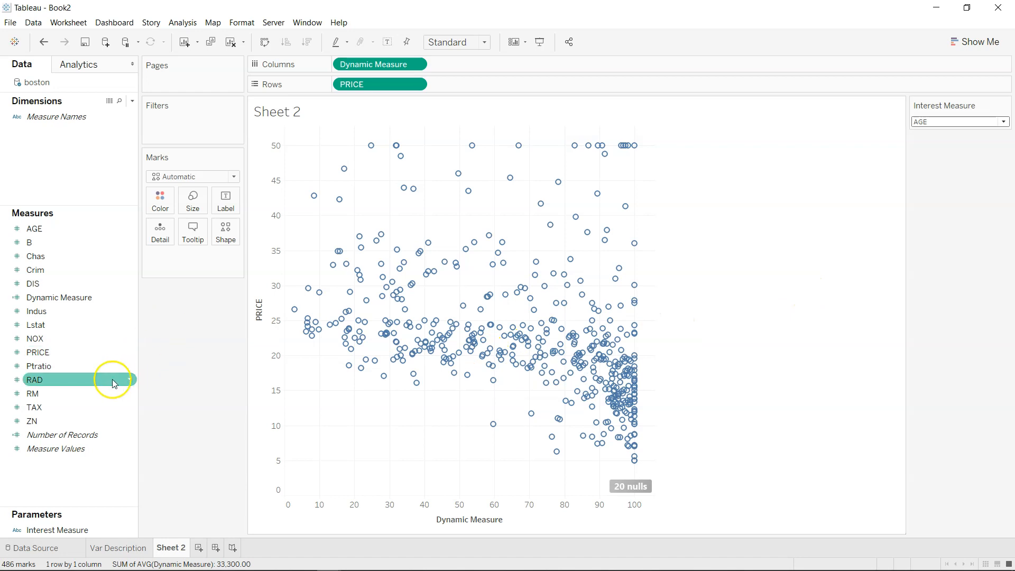
left_click(967, 123)
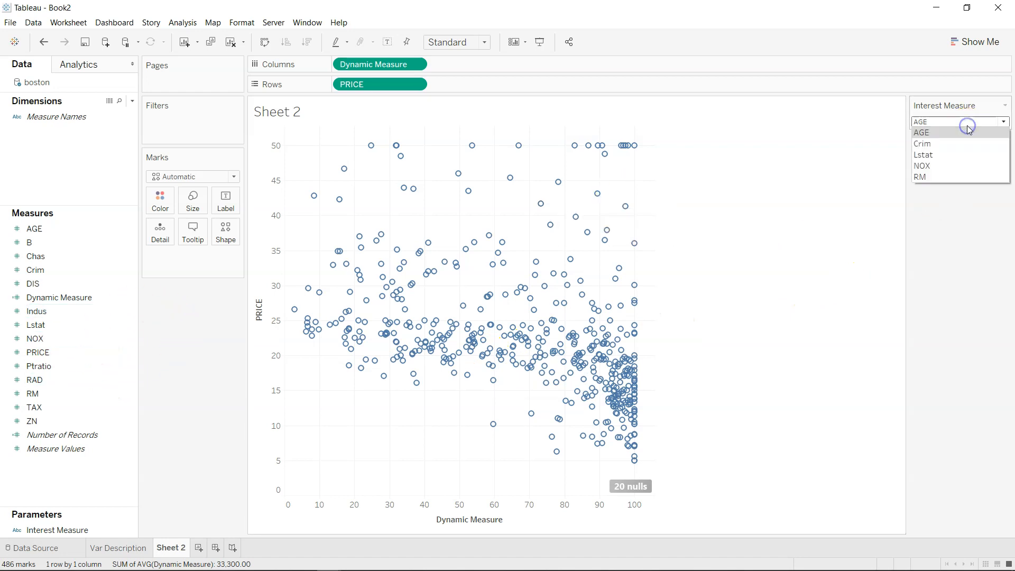
left_click(972, 165)
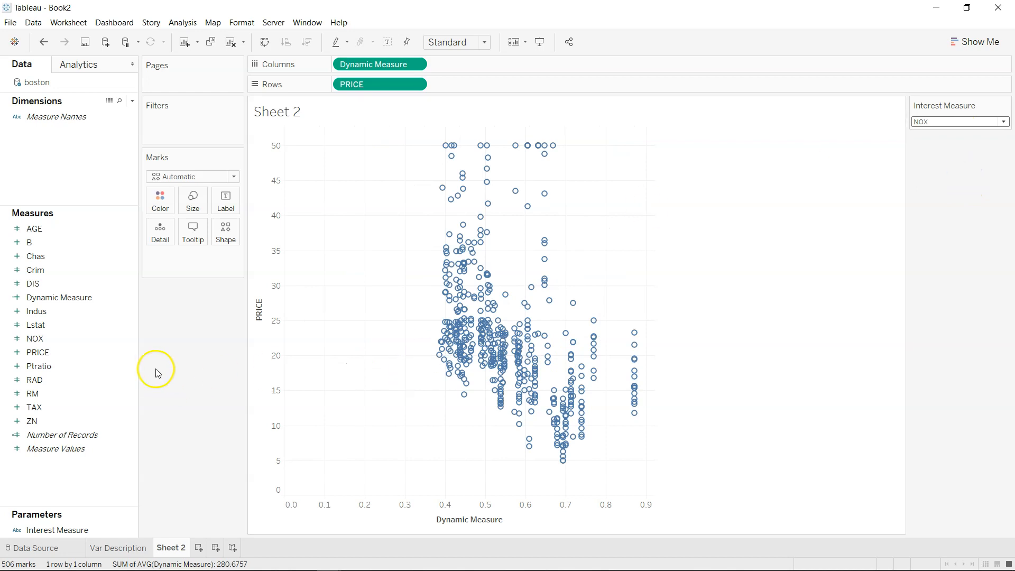
left_click(62, 270)
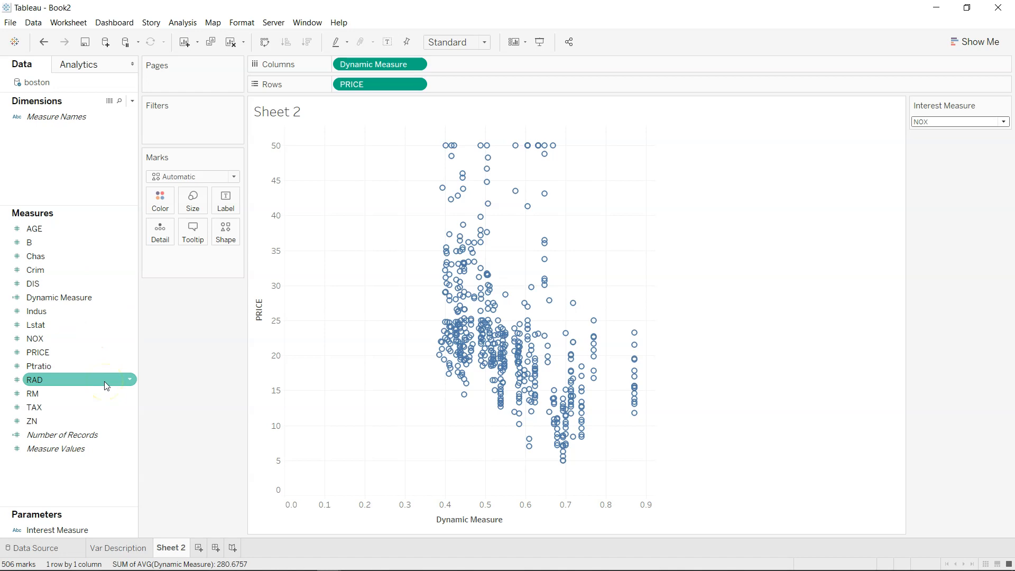
mouse_move(457, 251)
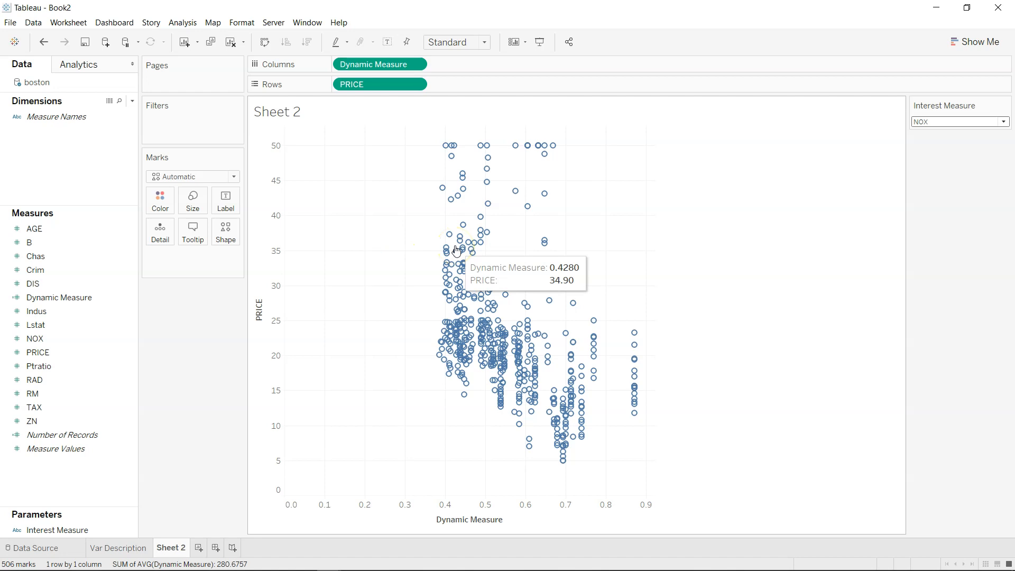
left_click(520, 204)
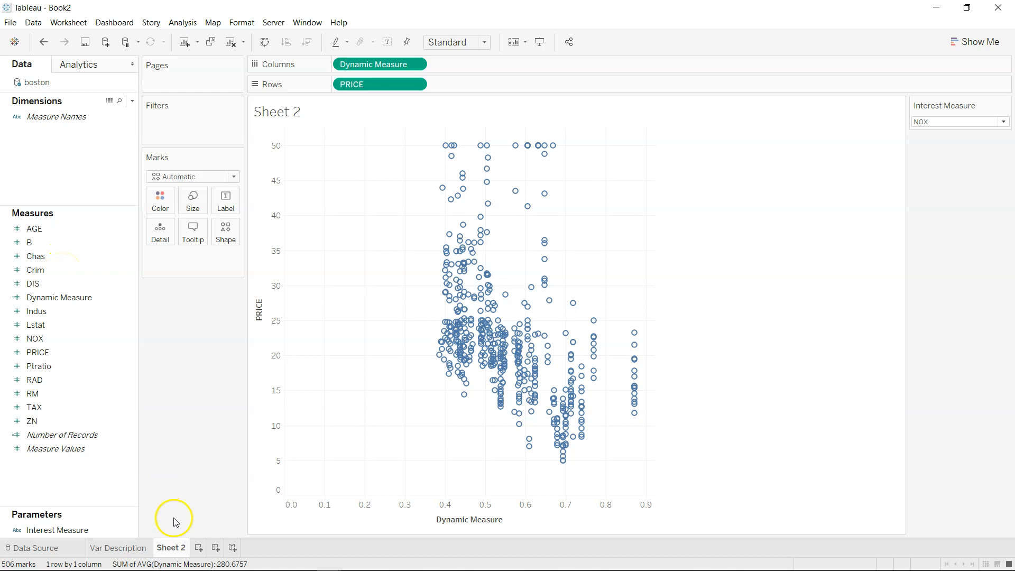
- Add a new worksheet and create a Crim (bin) field from the Crim measure with a bin size of 3
left_click(199, 548)
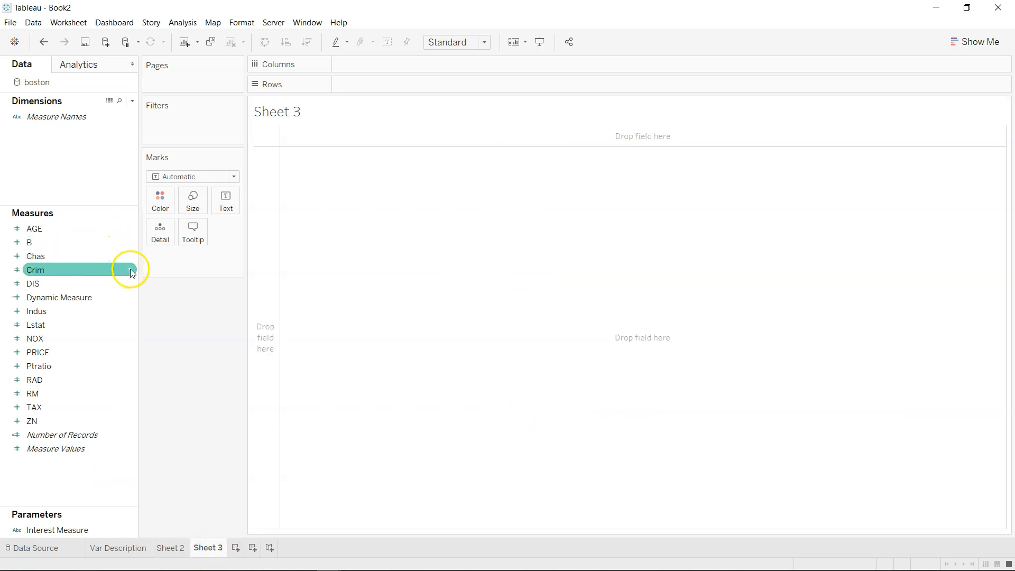
right_click(126, 270)
mouse_move(170, 337)
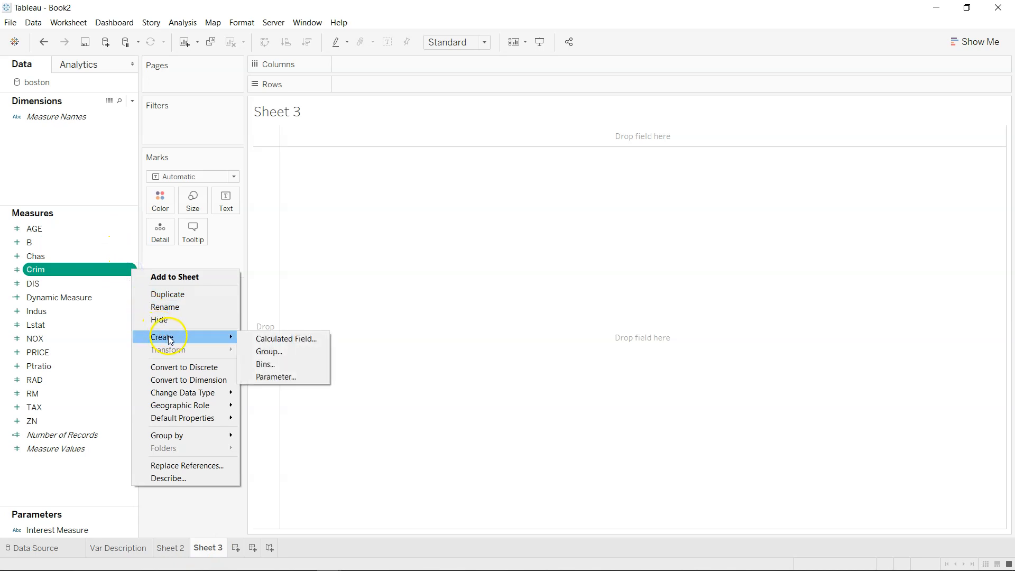
left_click(266, 364)
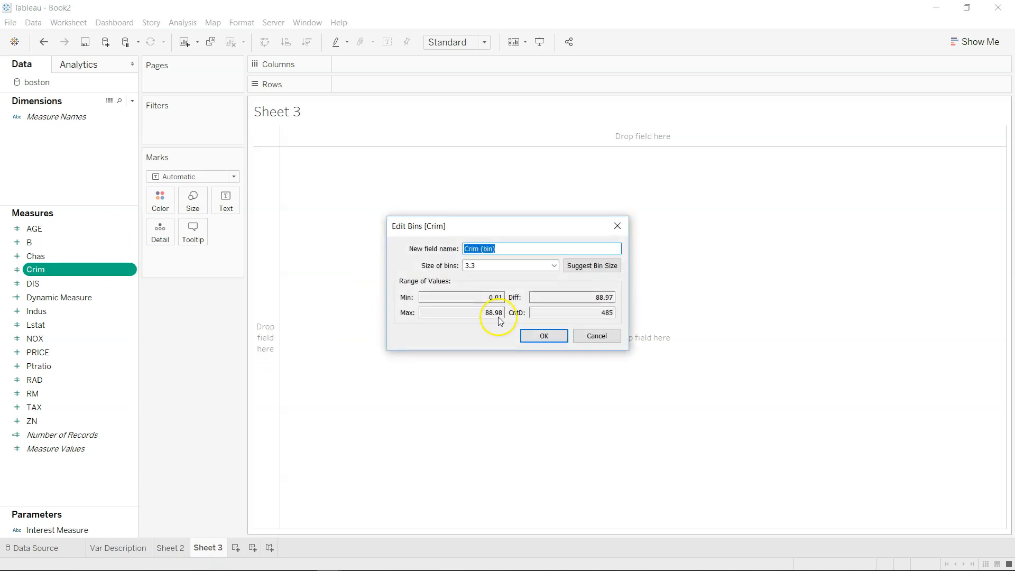
left_click(501, 266)
key("BackSpace")
key("BackSpace")
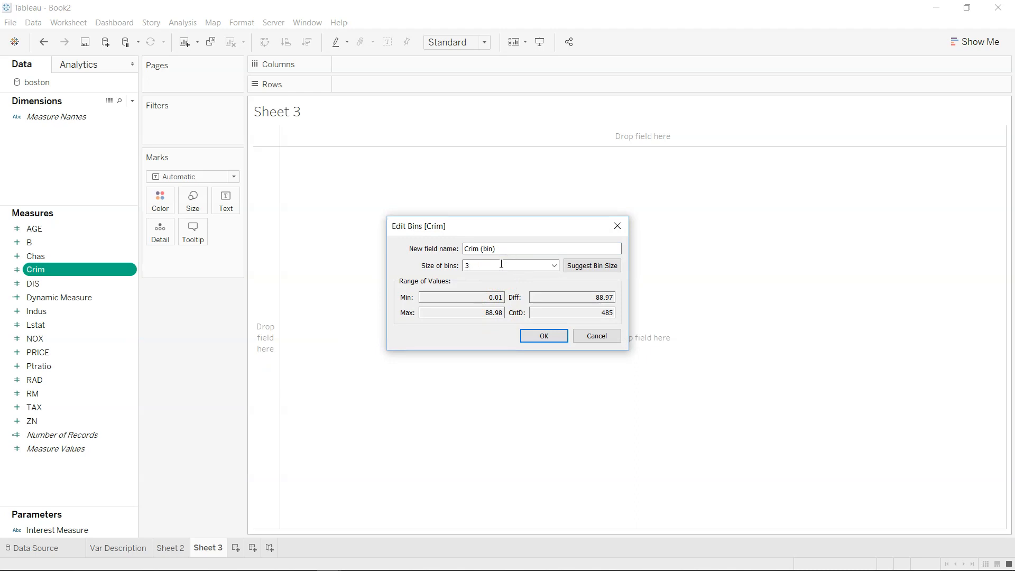
left_click(588, 266)
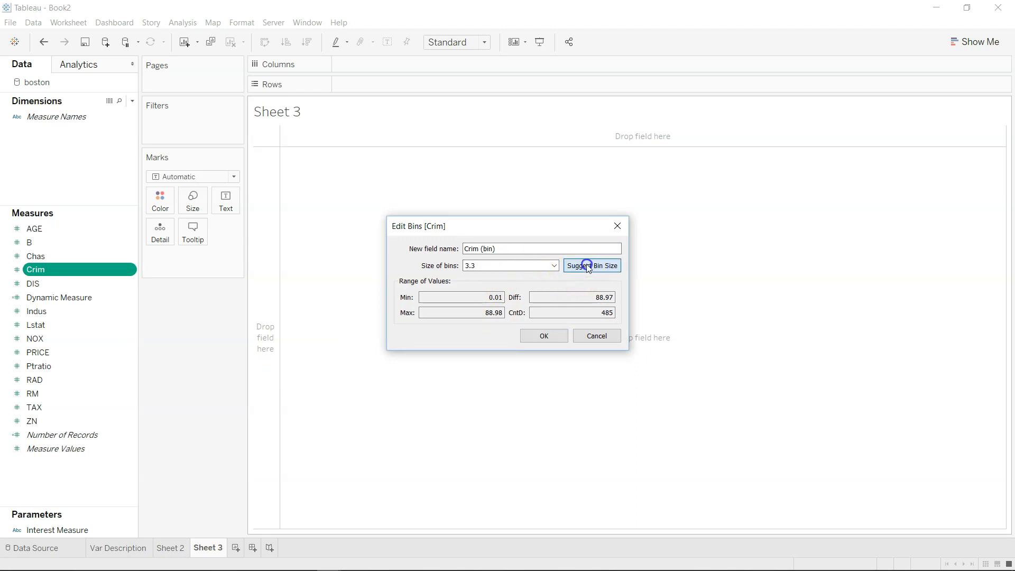
double_click(483, 265)
type("3")
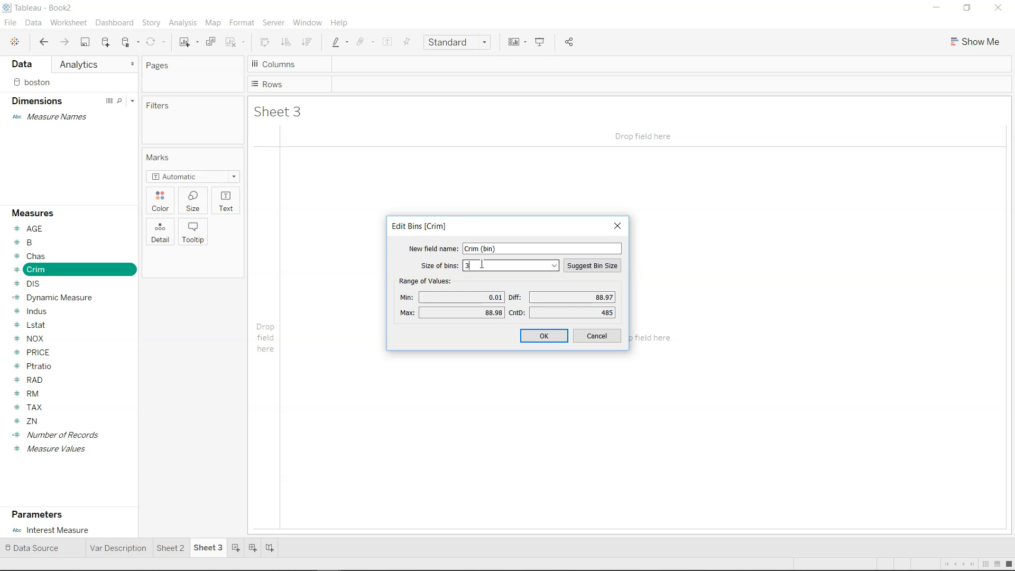
left_click(543, 336)
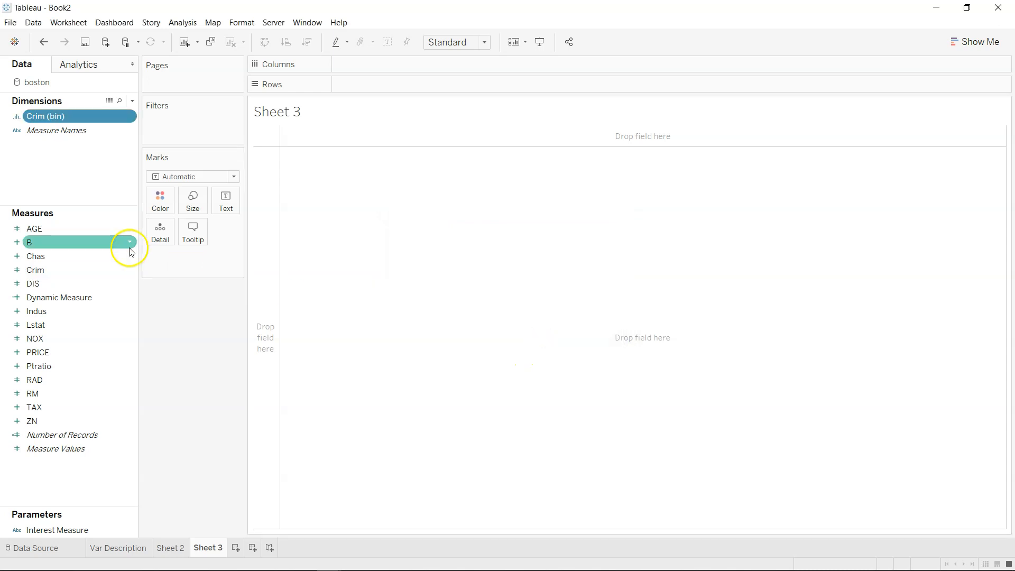
- Place Crim (bin) on the columns and PRICE on the rows of the new worksheet
left_click(95, 116)
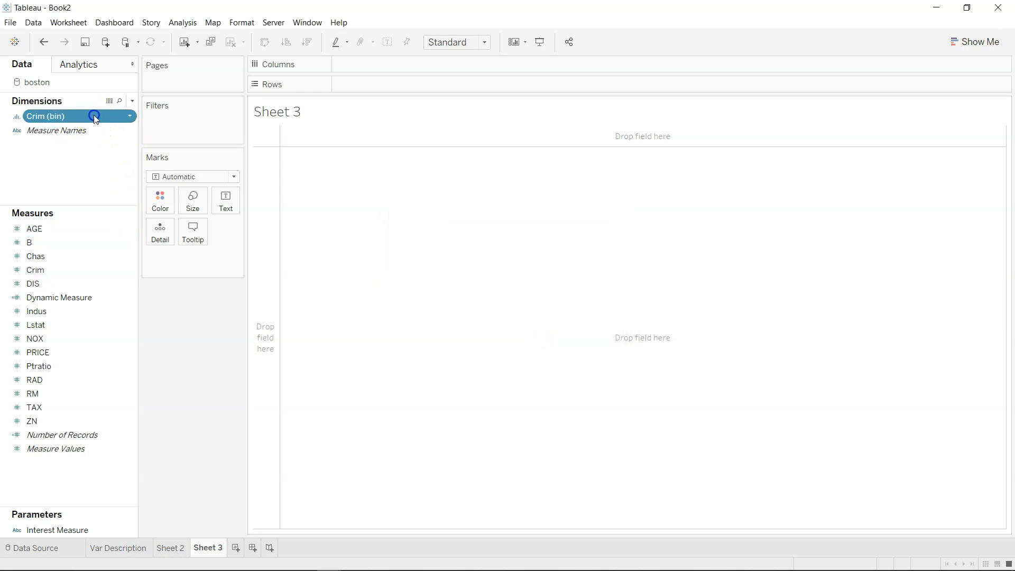
left_click_drag(95, 117, 391, 63)
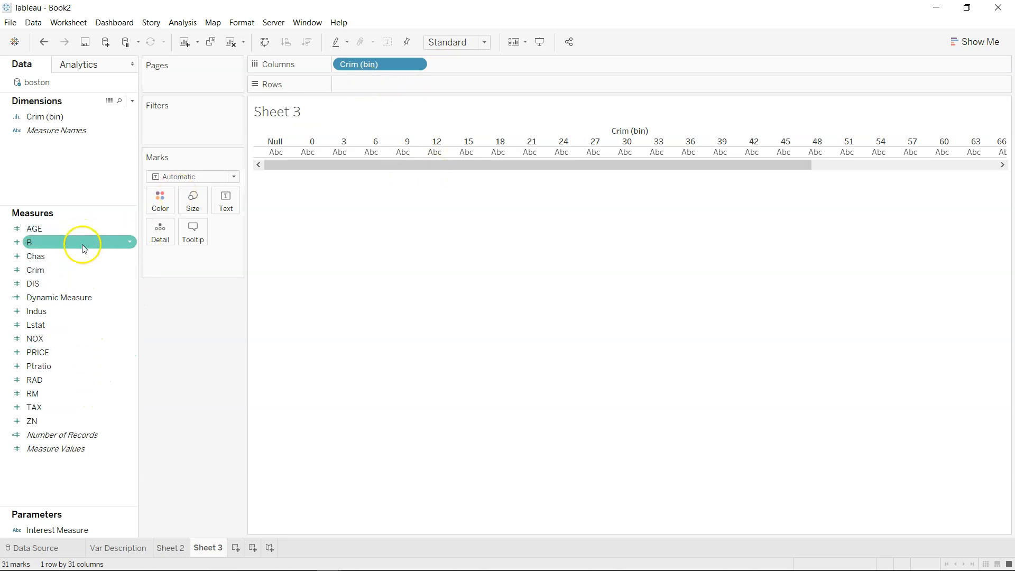
left_click_drag(77, 351, 372, 81)
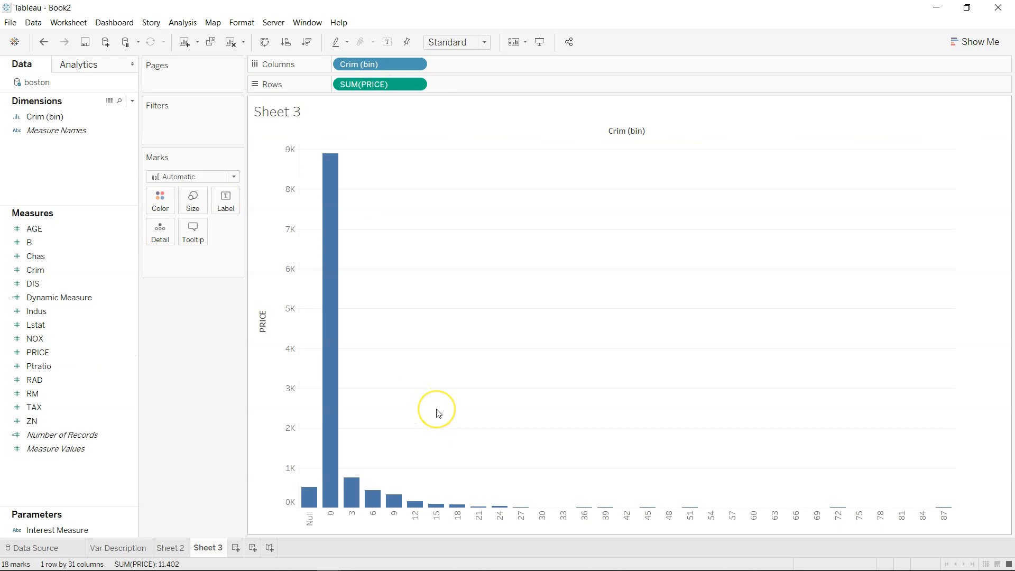
mouse_move(326, 171)
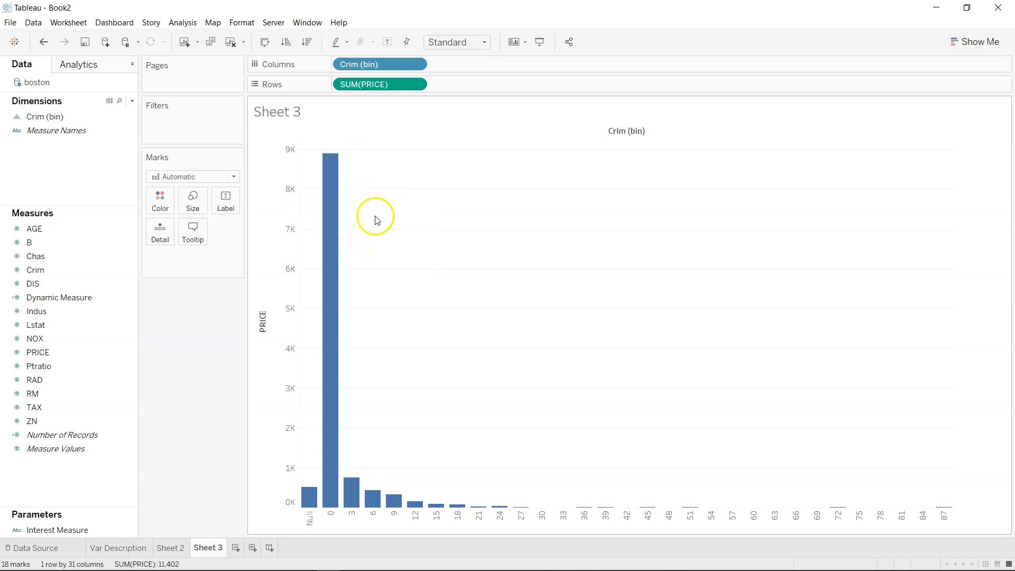
- Convert the chart to a box-and-whisker plot and move Crim (bin) from the marks back to the columns
left_click(972, 42)
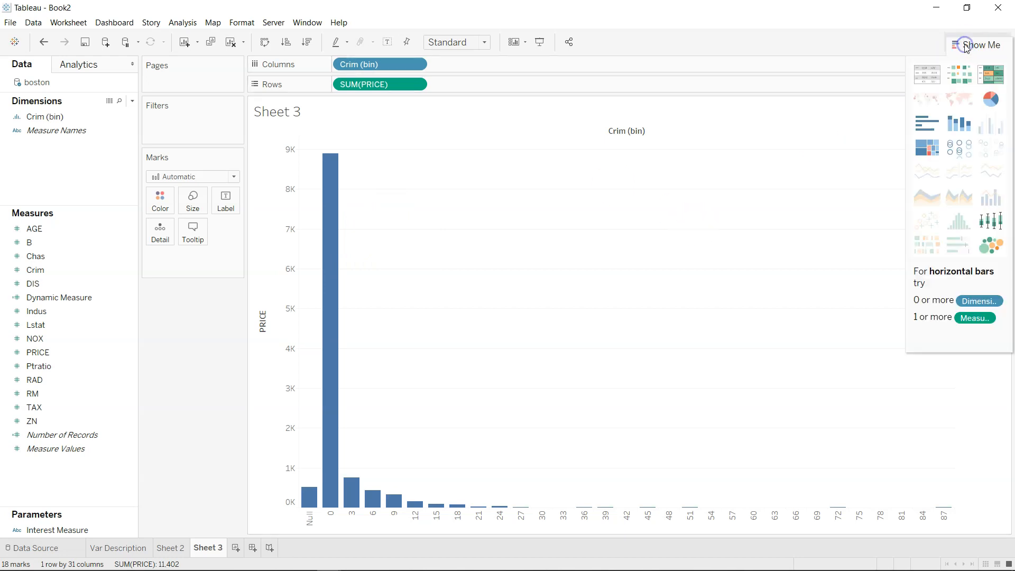
left_click(996, 221)
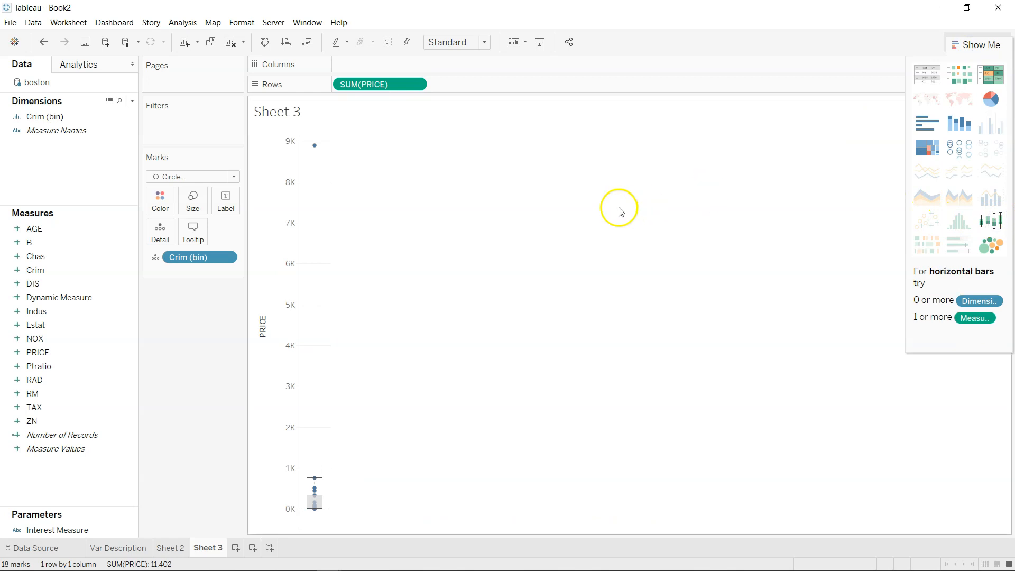
left_click_drag(190, 260, 383, 70)
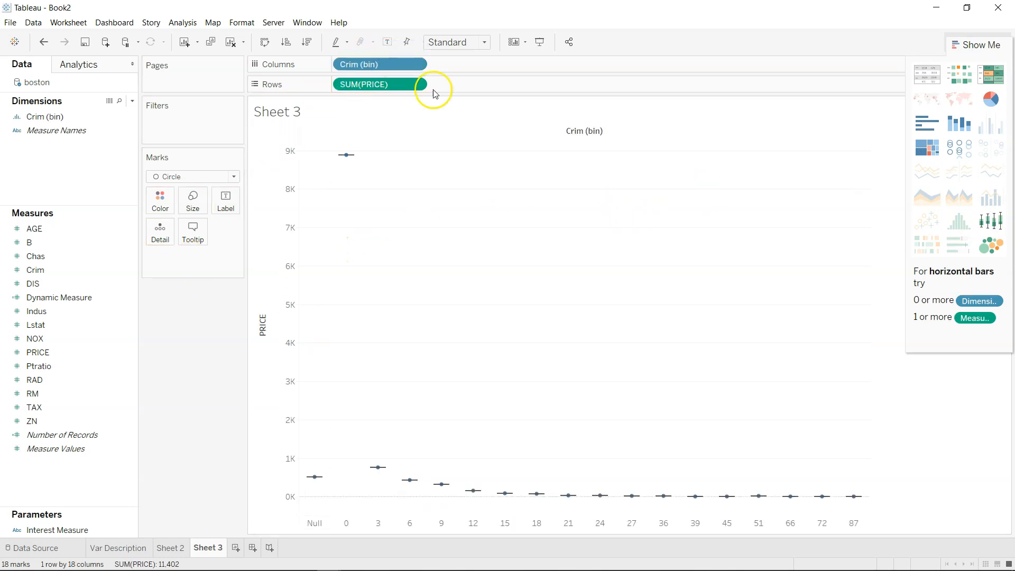
left_click(978, 46)
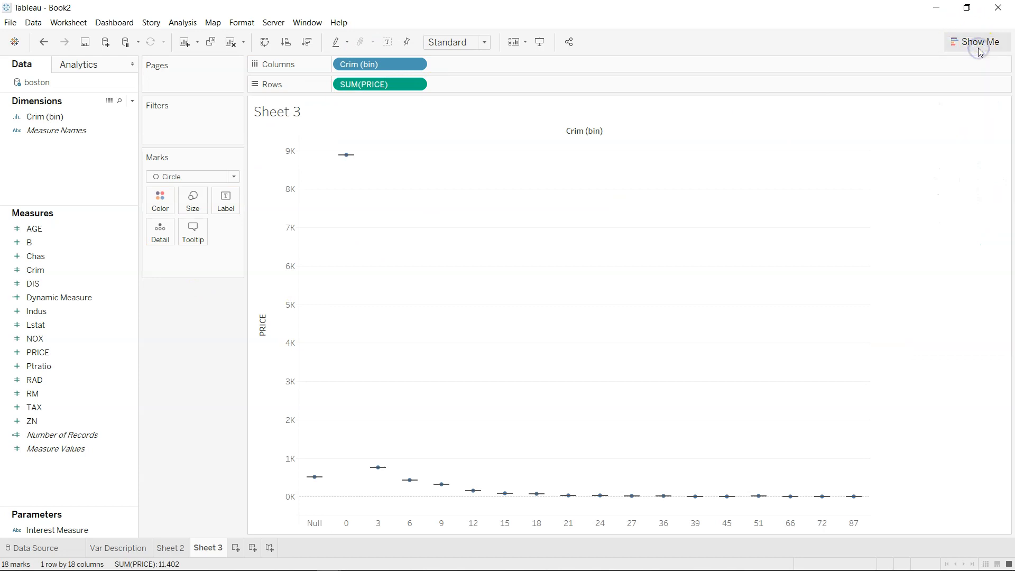
- Exclude the Null bin from the box plot's Crim (bin) axis
right_click(313, 527)
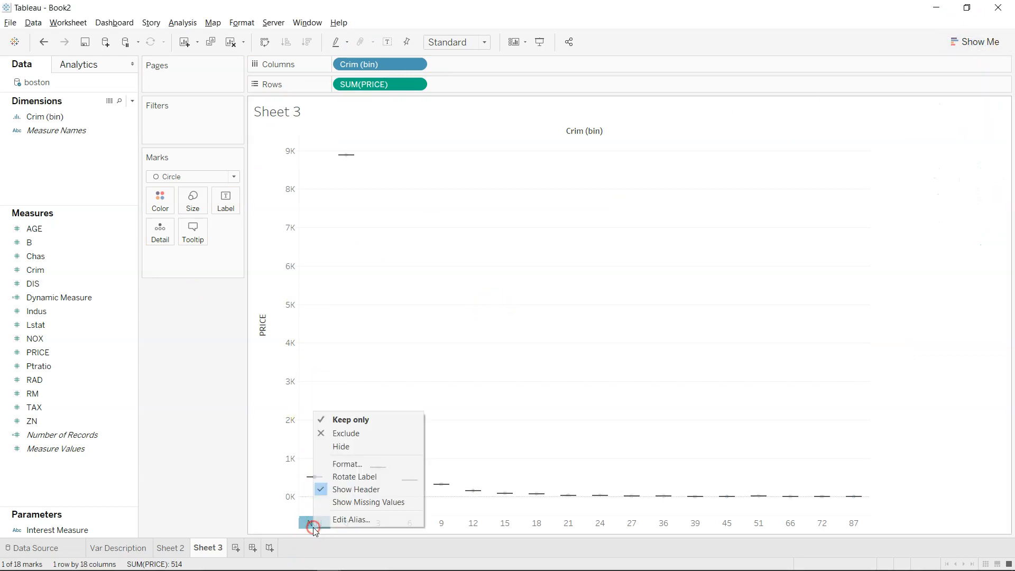
left_click(352, 435)
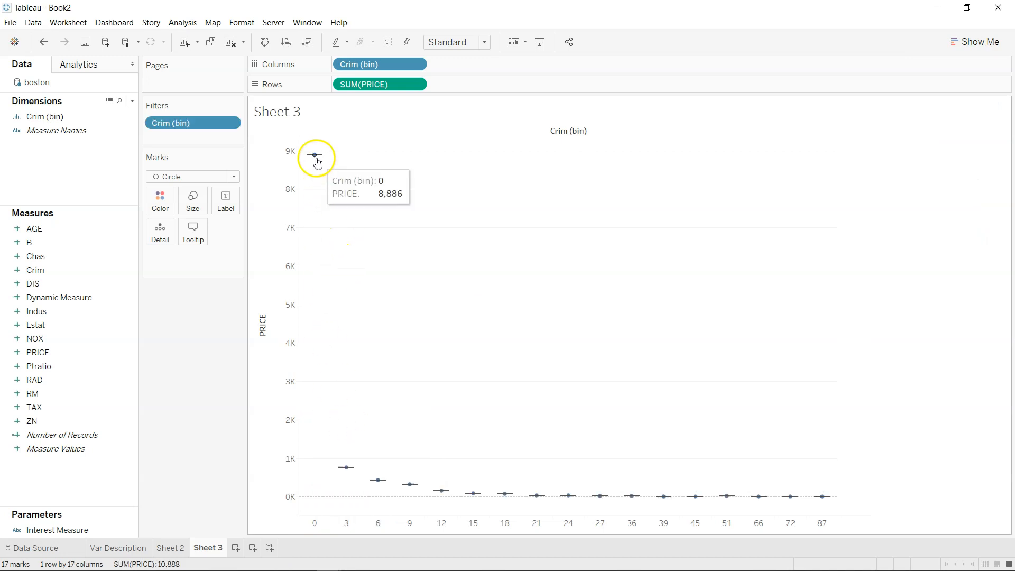
left_click(288, 169)
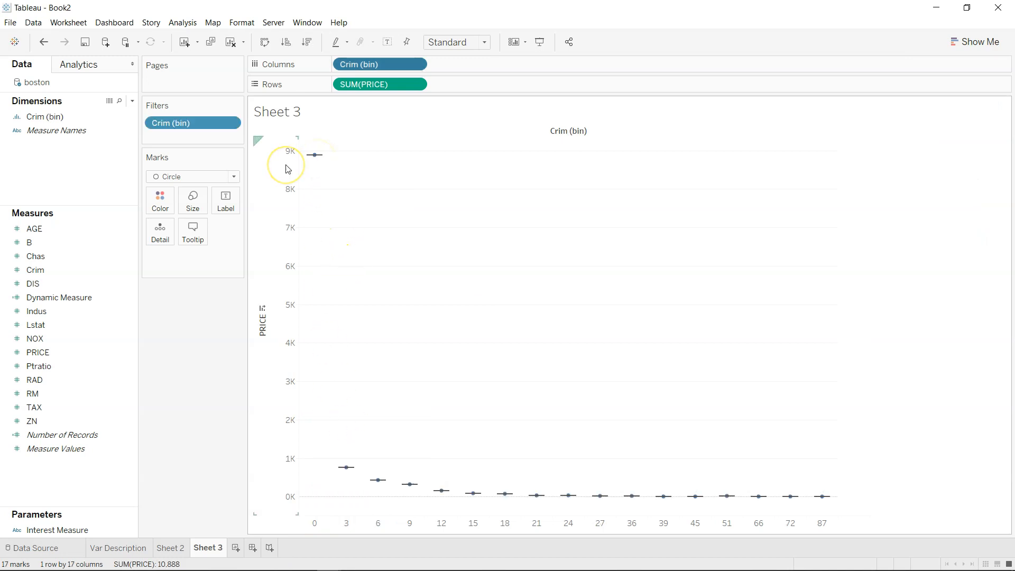
- Clear the worksheet by removing PRICE from the rows, the Crim (bin) filter, and Crim (bin) from the columns
left_click_drag(376, 84, 169, 419)
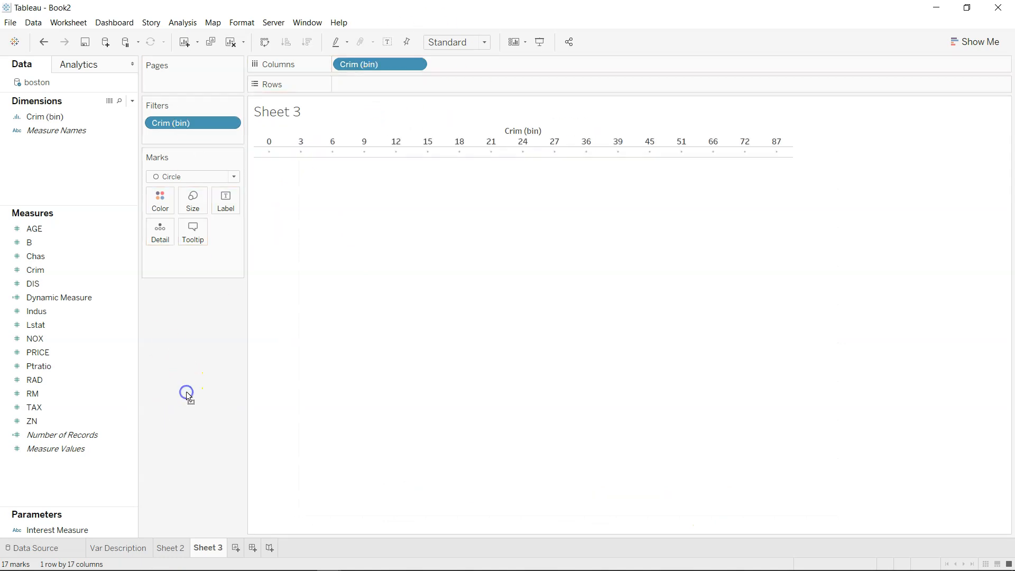
left_click_drag(204, 122, 197, 413)
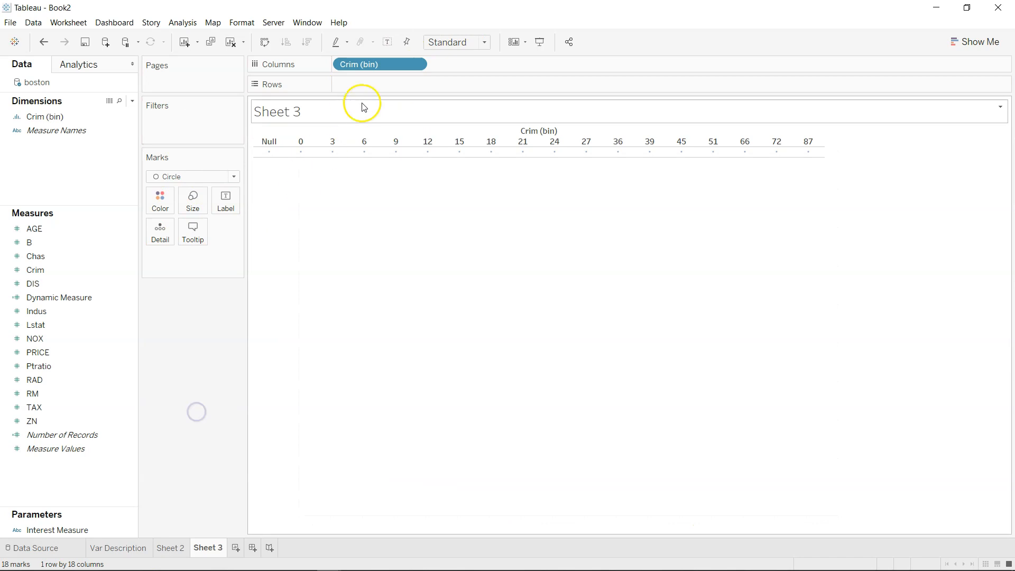
left_click_drag(378, 65, 197, 381)
- Create a box-and-whisker plot from the Crim (bin) and PRICE fields together
left_click(65, 115)
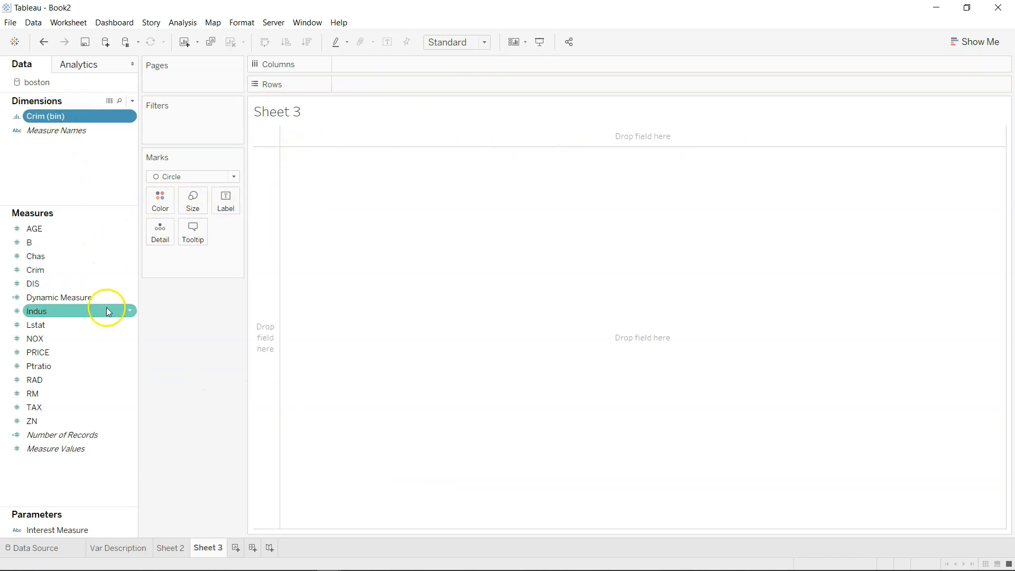
left_click(97, 324, "ctrl")
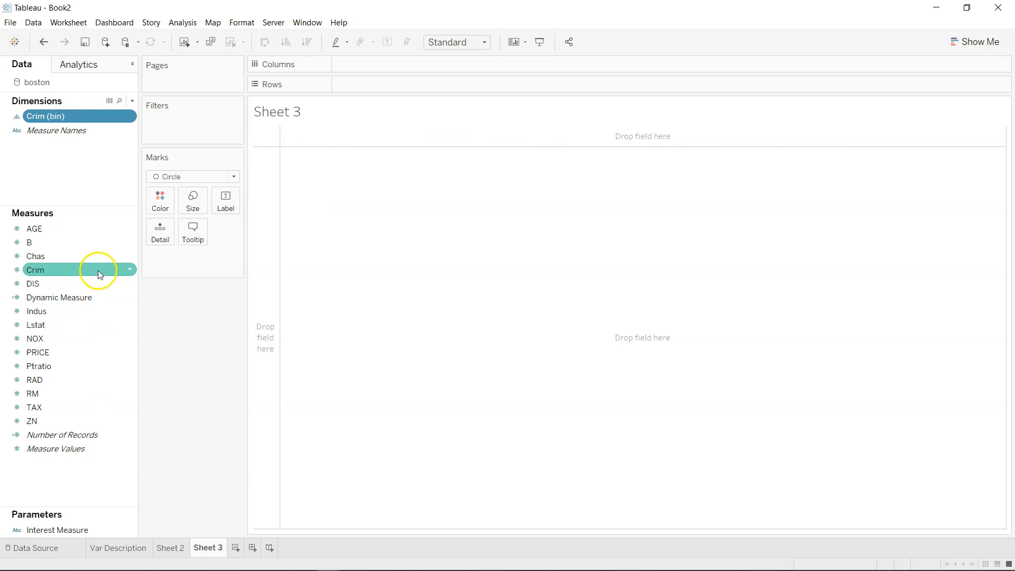
left_click(99, 345, "ctrl")
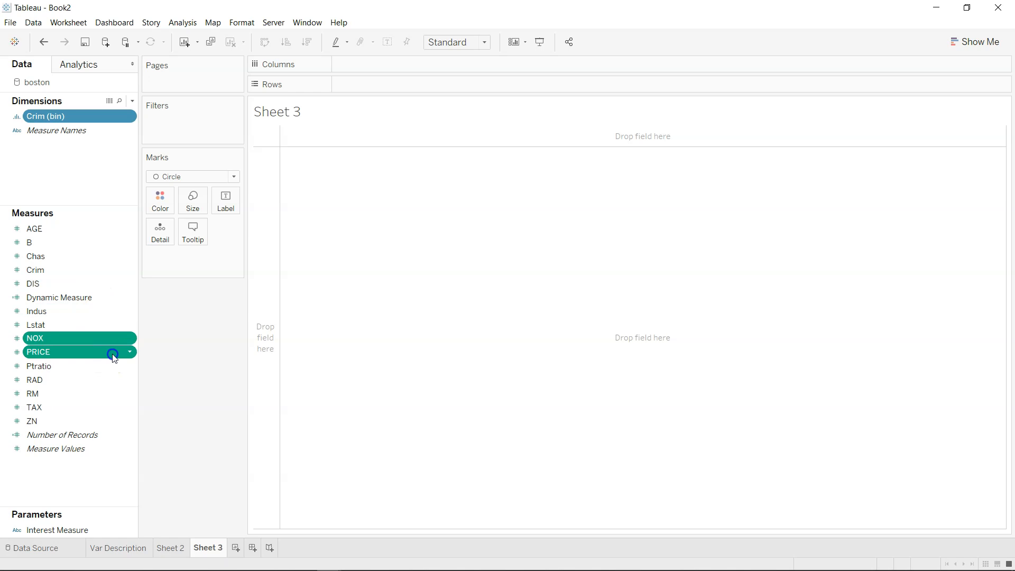
left_click(112, 354)
left_click(93, 119, "ctrl")
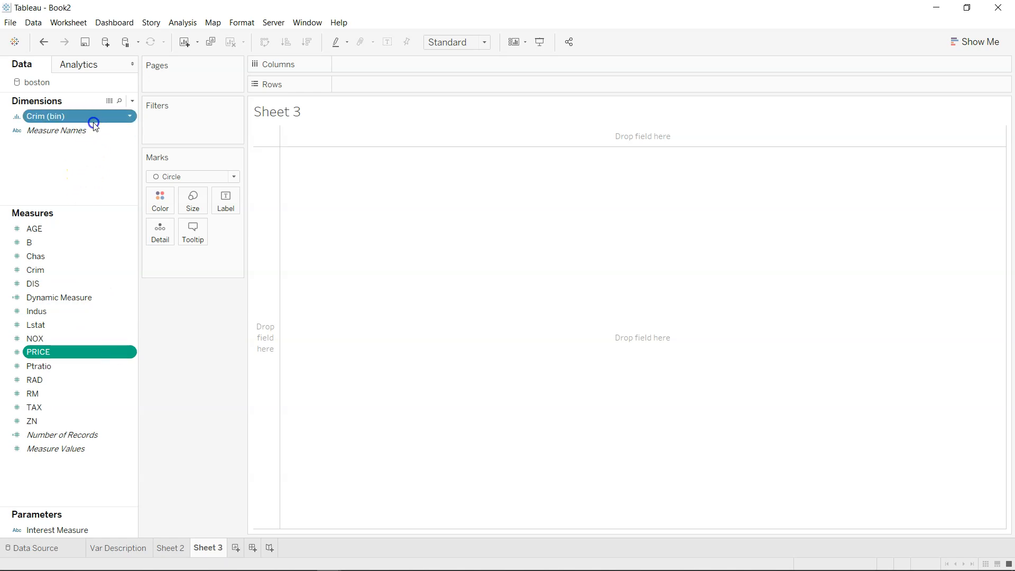
left_click(971, 36)
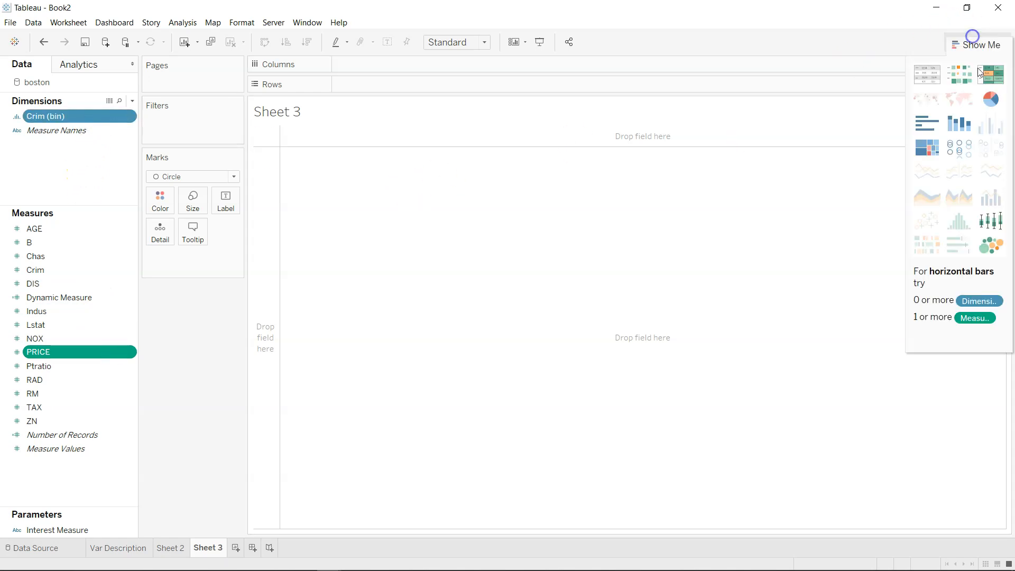
left_click(988, 221)
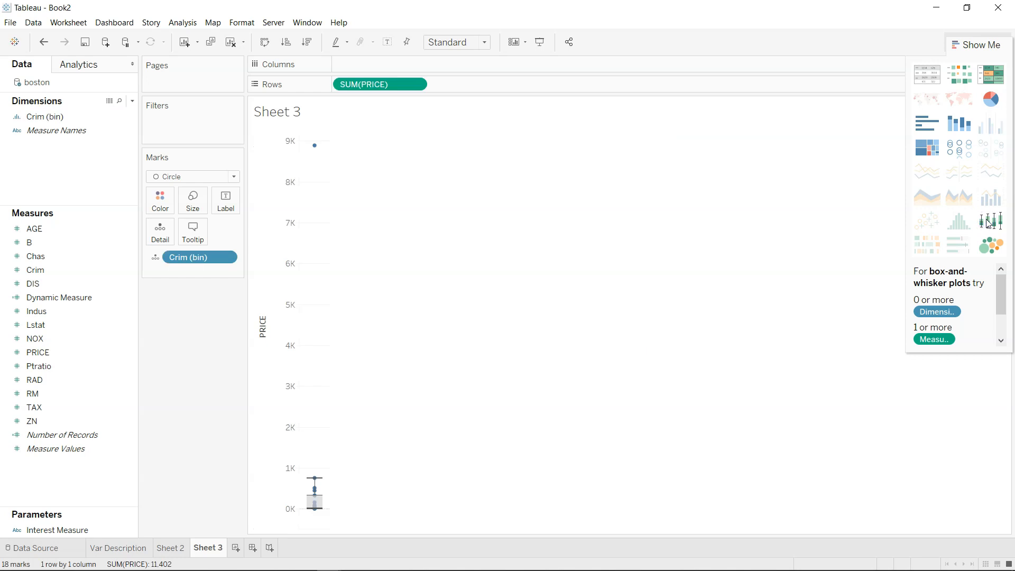
- Move Crim (bin) from the marks to the columns of the box plot
left_click_drag(193, 255, 376, 64)
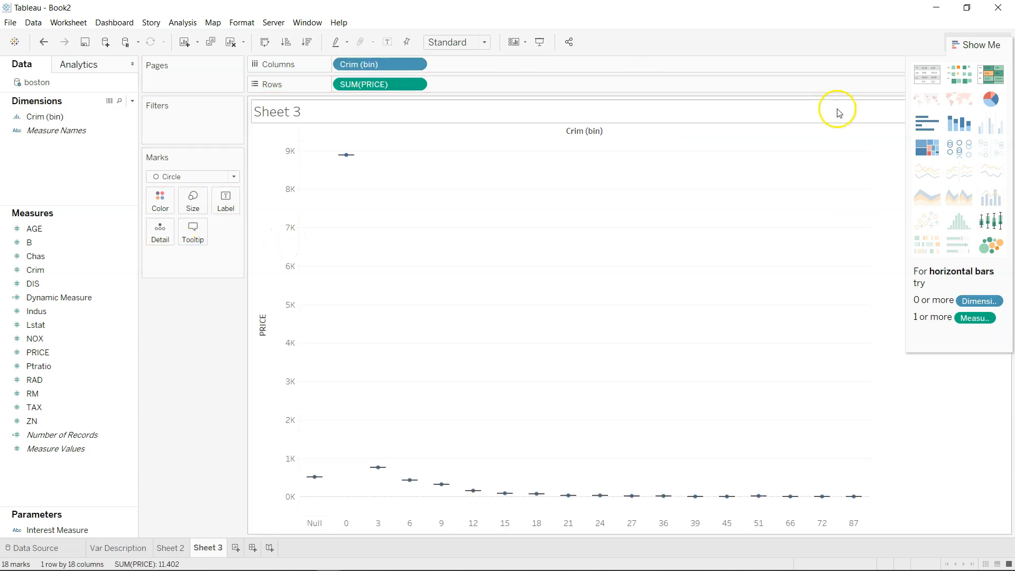
left_click(986, 46)
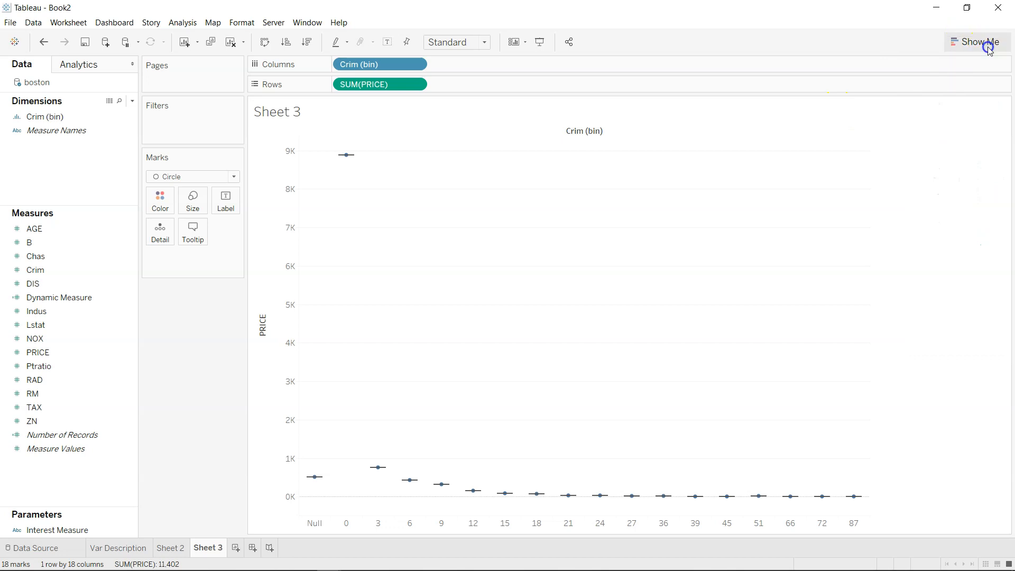
left_click(452, 185)
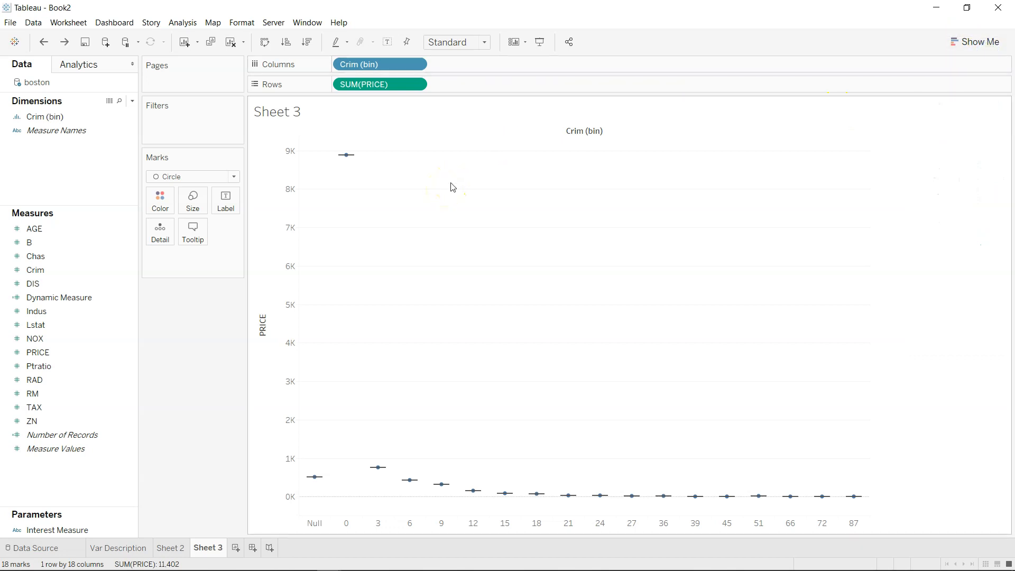
- Change PRICE on the rows from a summed measure to a dimension and check the box plot's Null bin
left_click(417, 86)
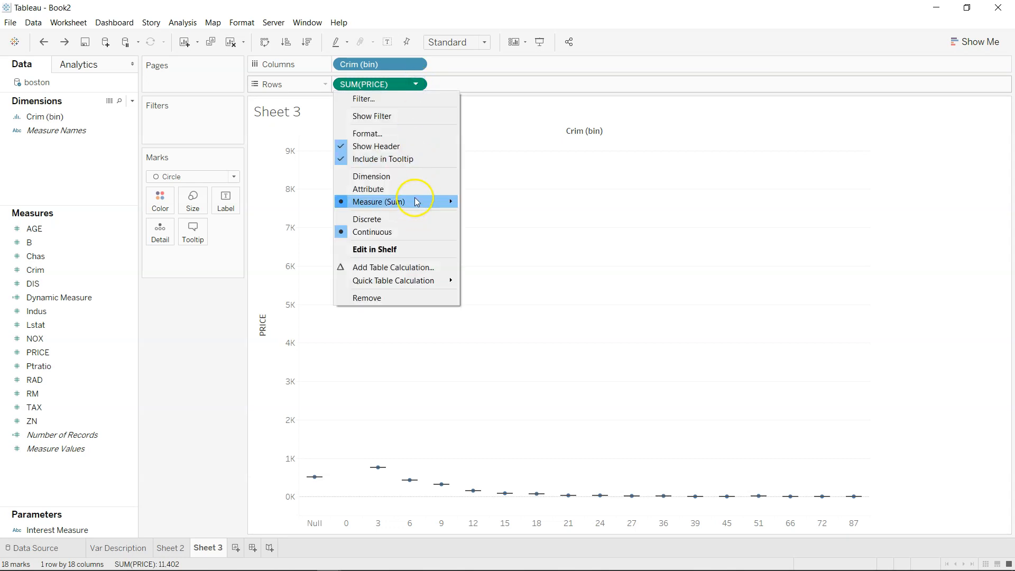
left_click(420, 177)
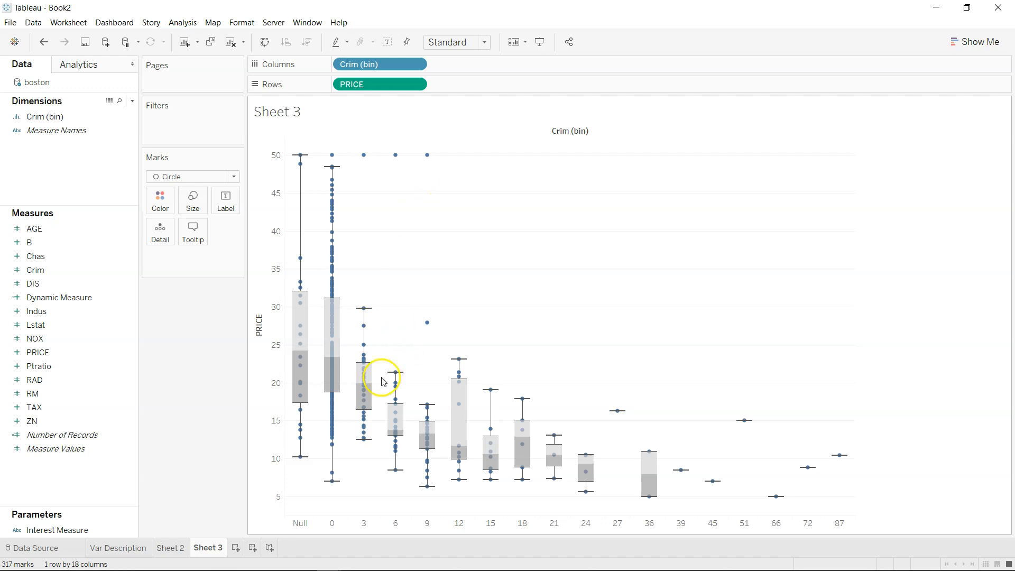
mouse_move(307, 395)
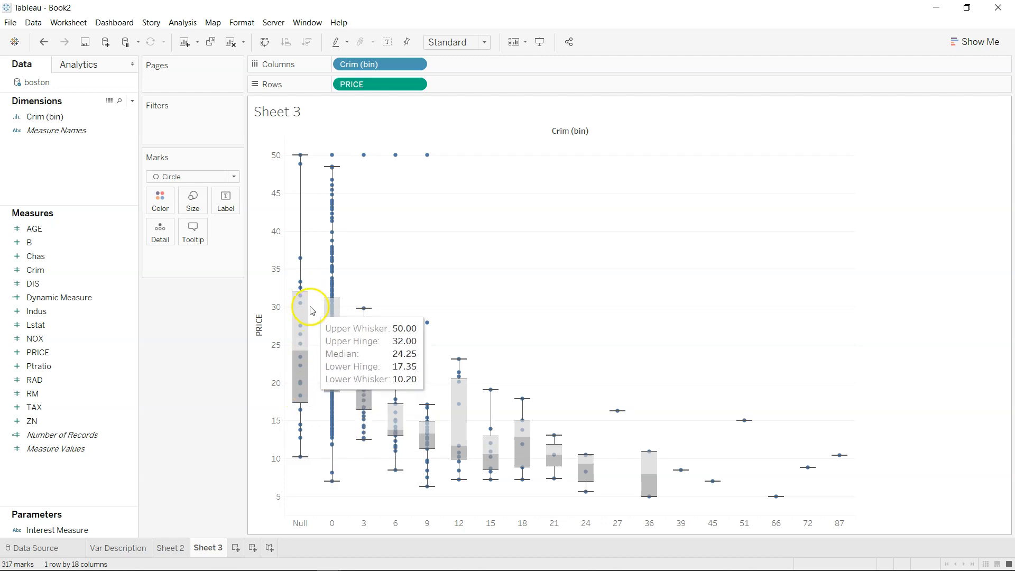
mouse_move(304, 289)
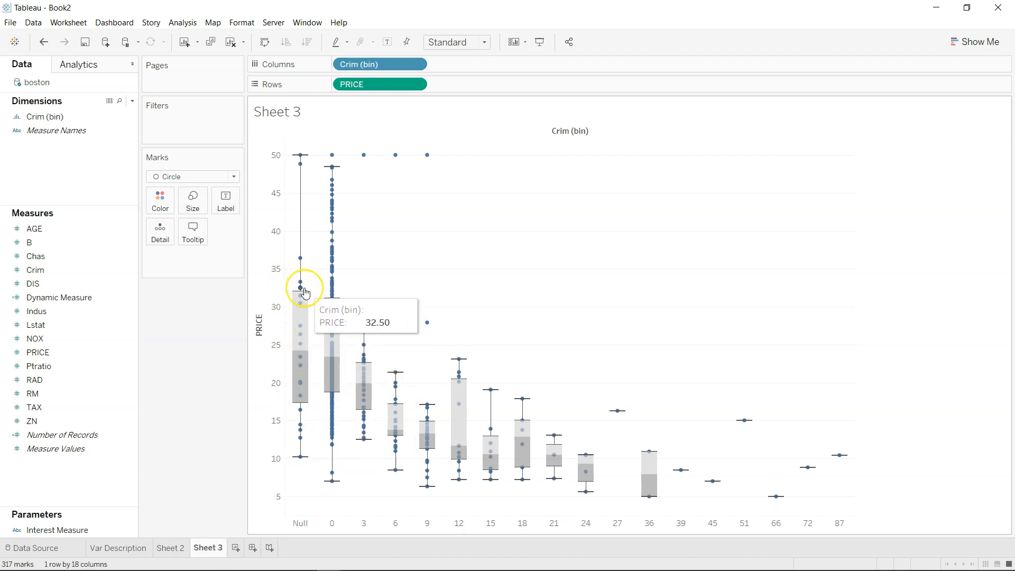
left_click(416, 84)
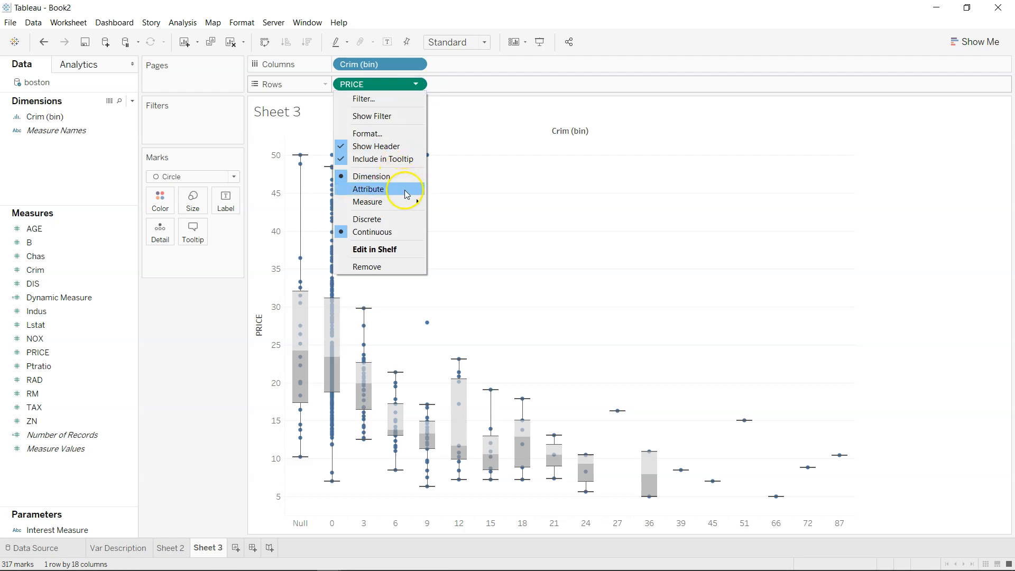
mouse_move(408, 202)
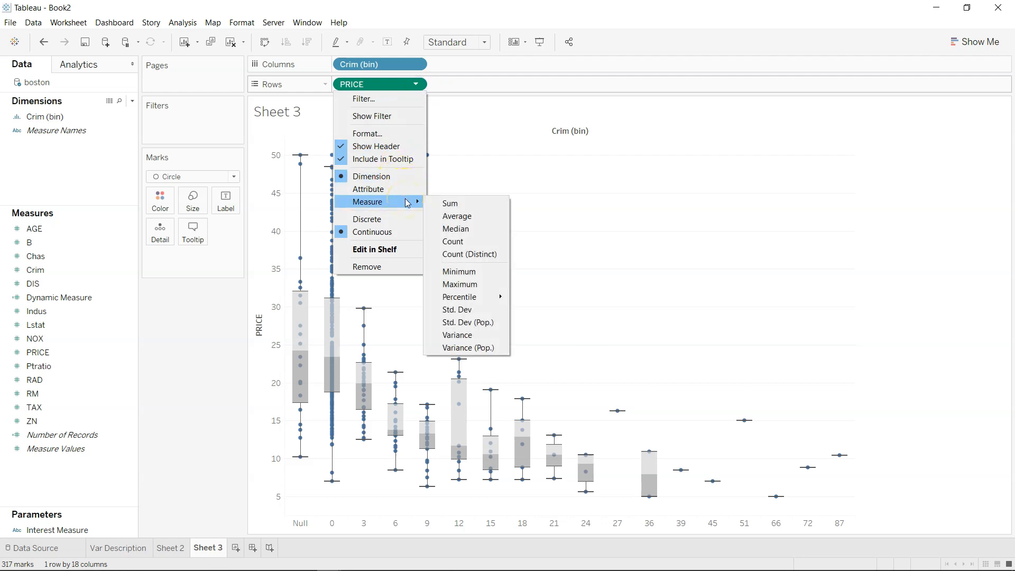
left_click(478, 143)
left_click(416, 85)
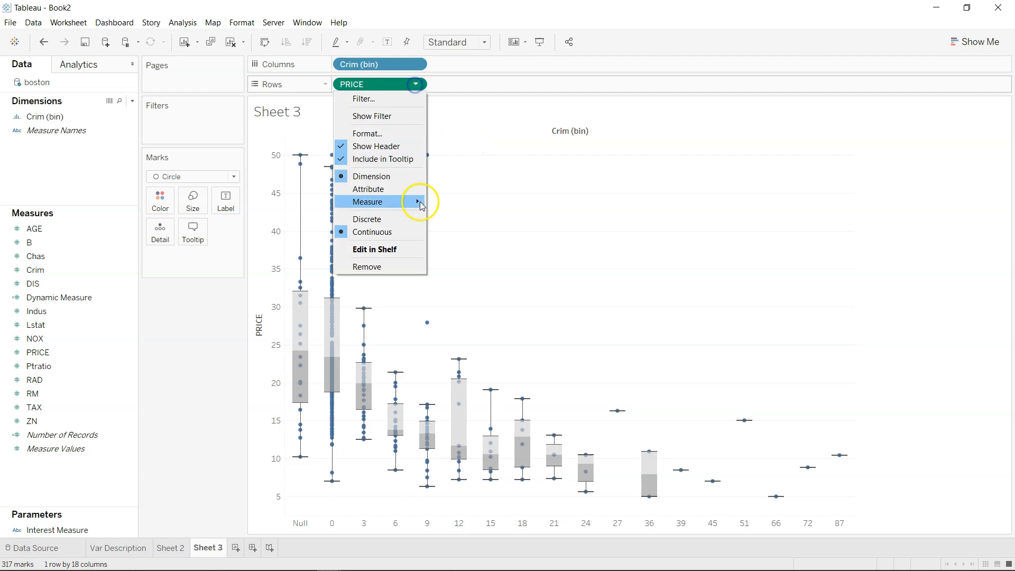
mouse_move(419, 202)
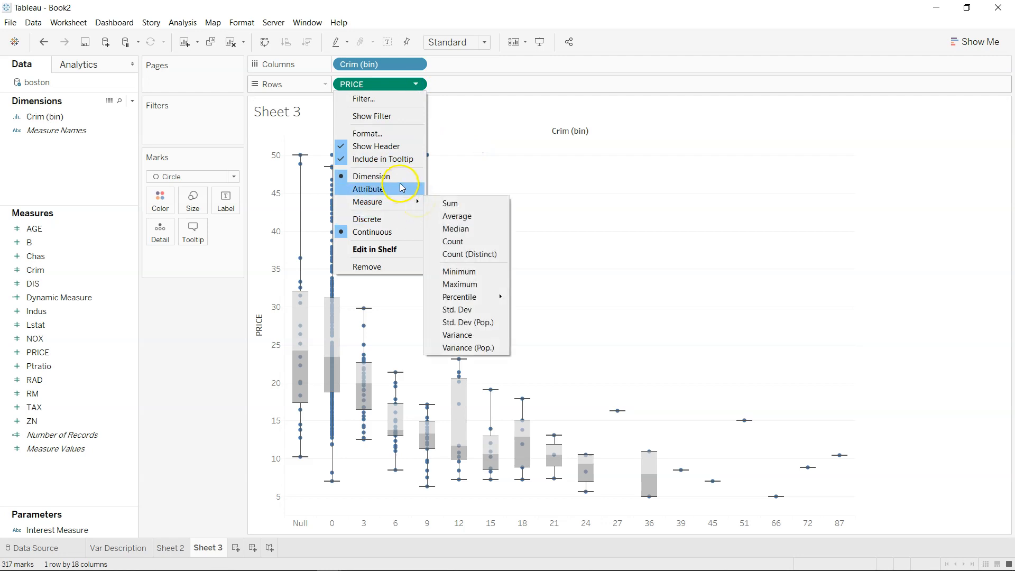
left_click(477, 122)
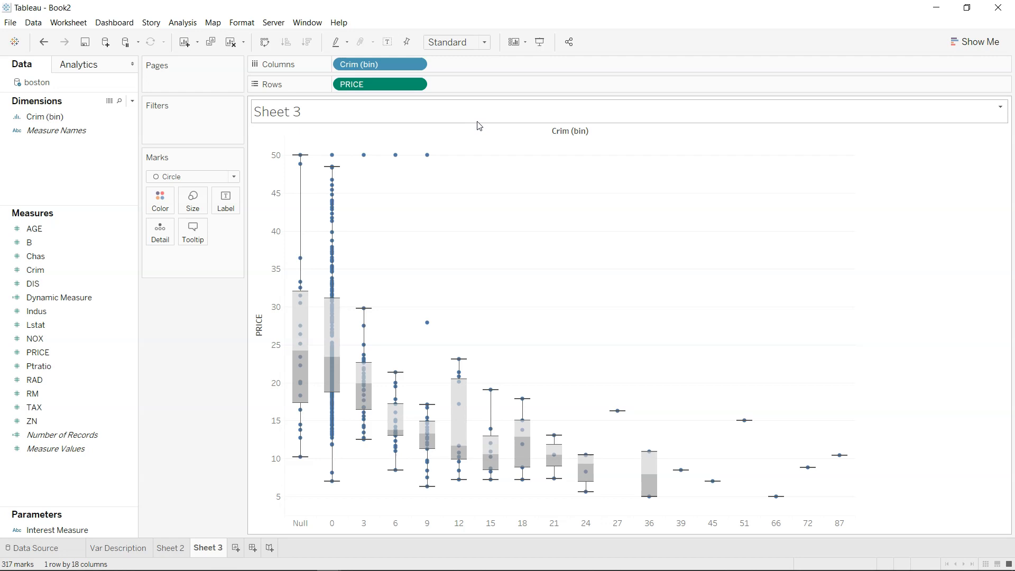
- Exclude the Null bin from the Crim (bin) axis and inspect the box for bin 0
mouse_move(307, 356)
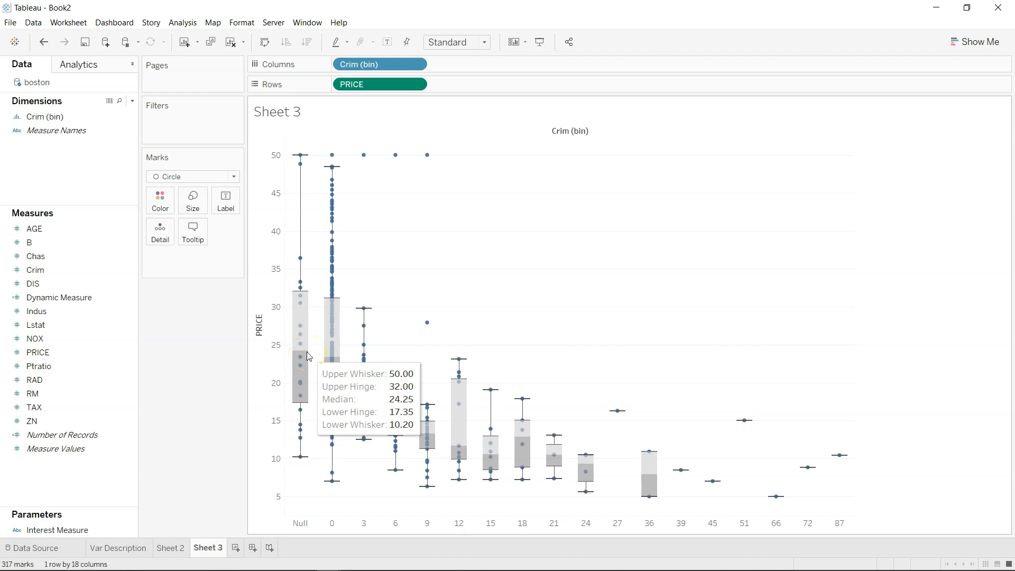
right_click(301, 524)
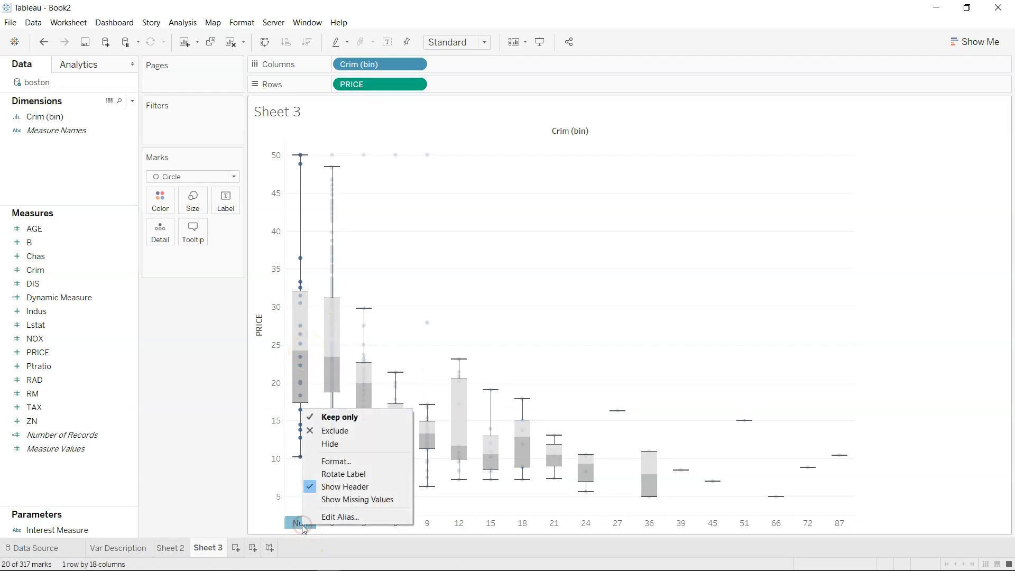
left_click(347, 434)
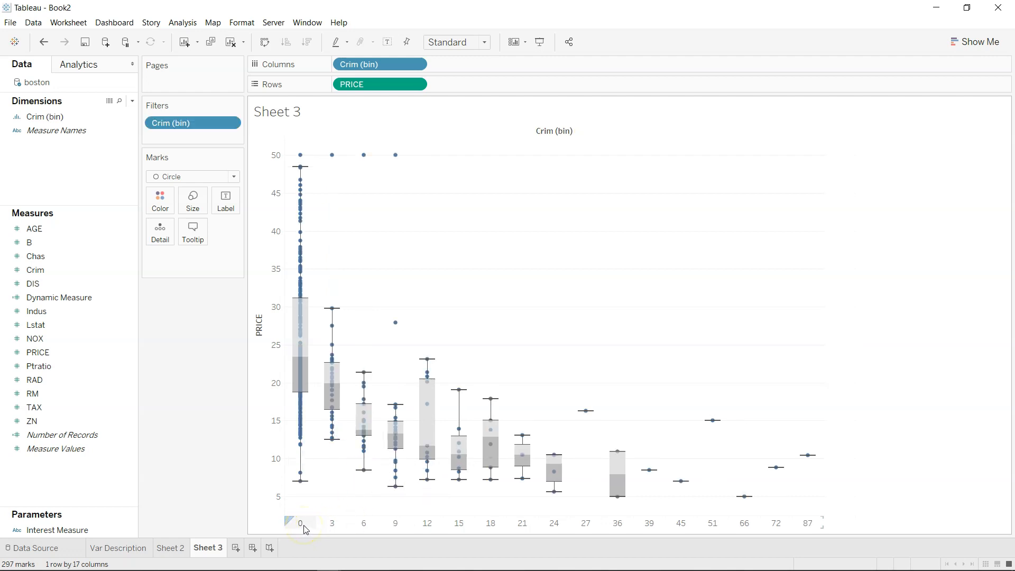
mouse_move(303, 361)
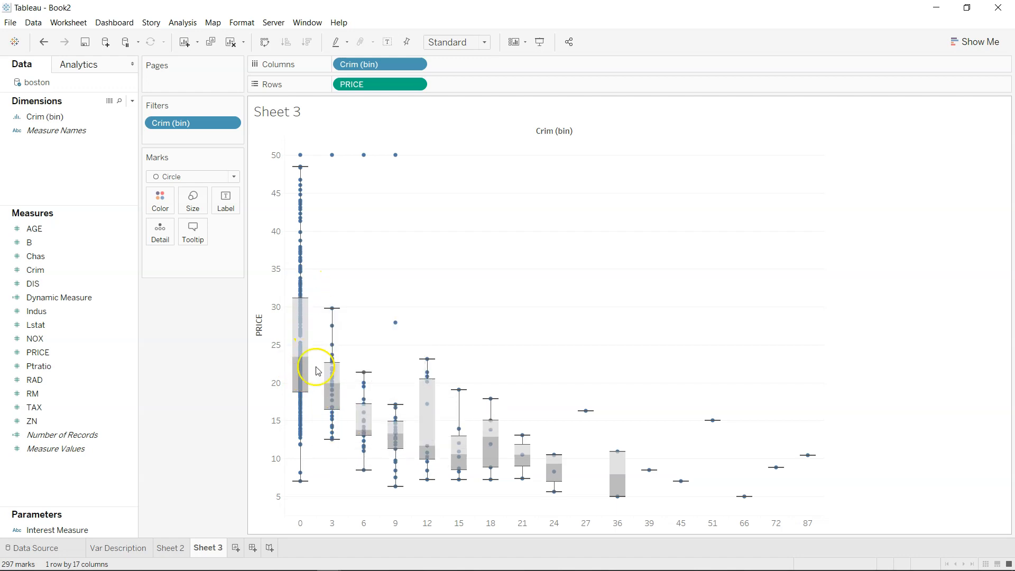
mouse_move(301, 351)
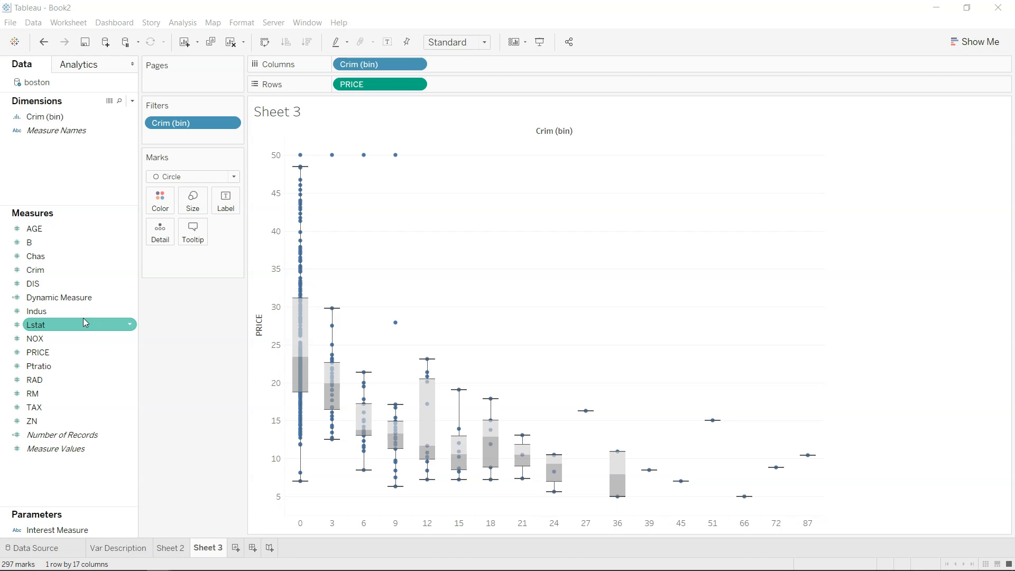
- Check the variable definitions on the Var Description sheet and return to the box plot on Sheet 3
left_click(102, 332)
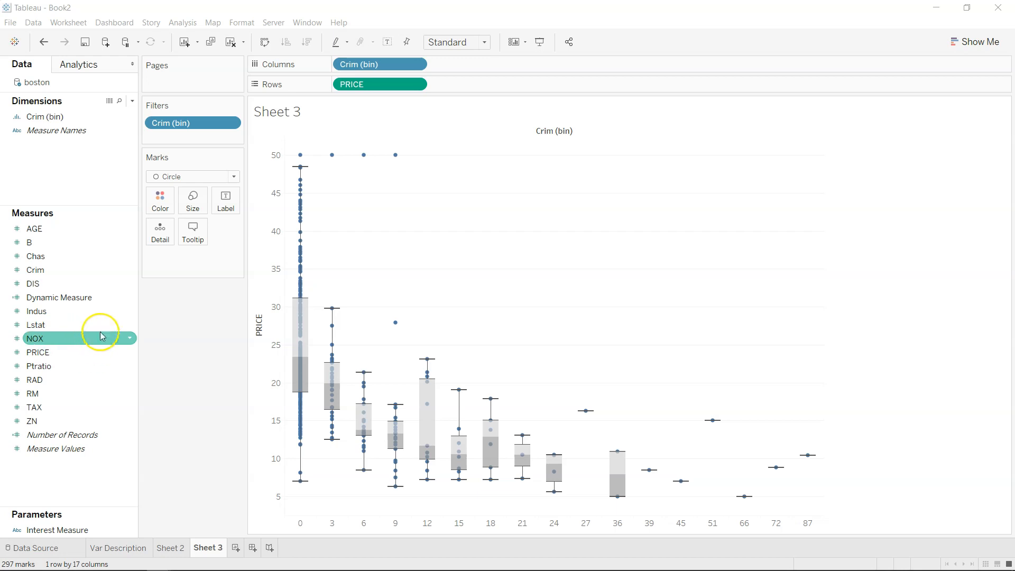
left_click(130, 547)
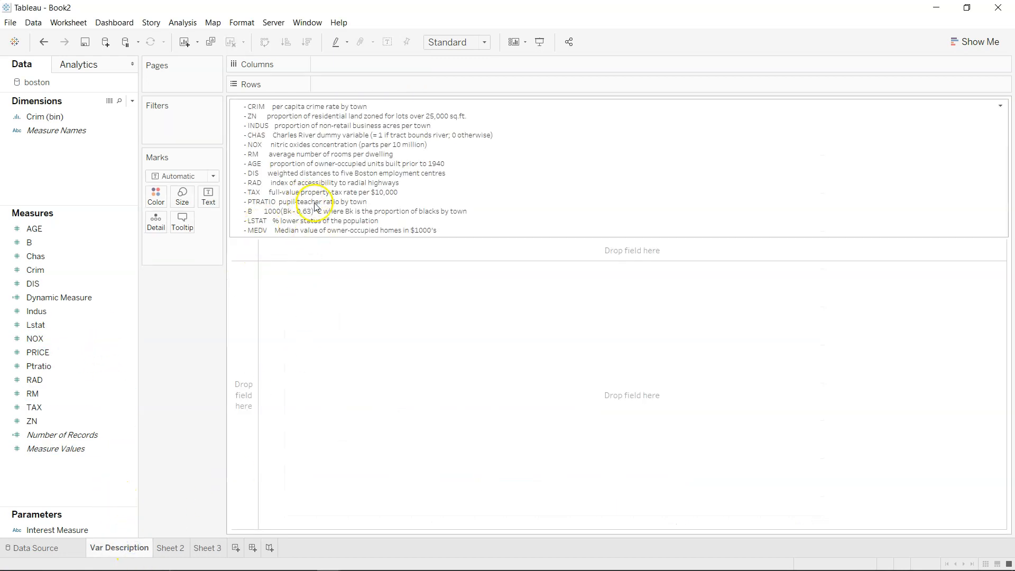
left_click(211, 548)
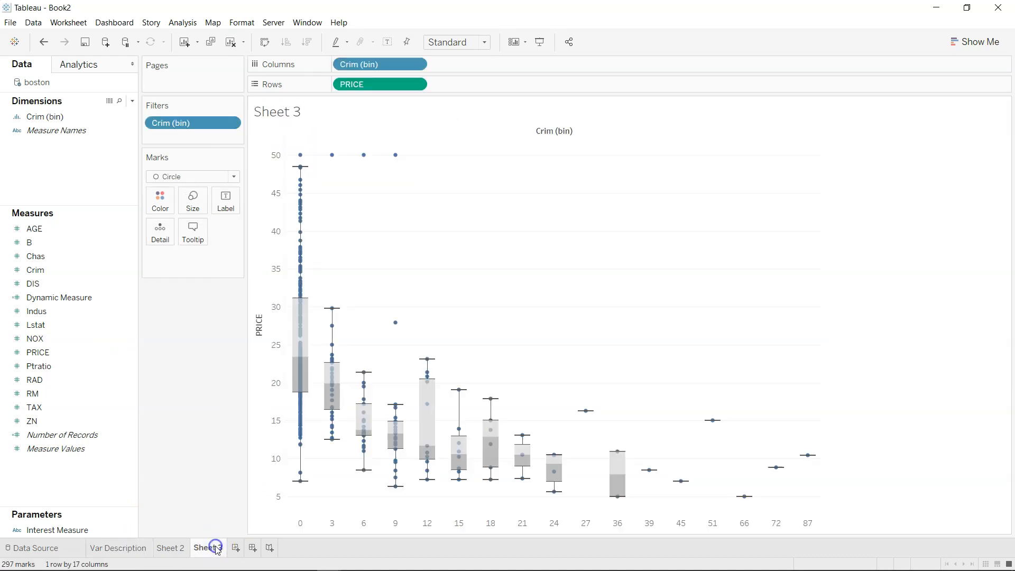
- Add a new worksheet with Measure Names on the columns and Measure Values on the rows
left_click(236, 548)
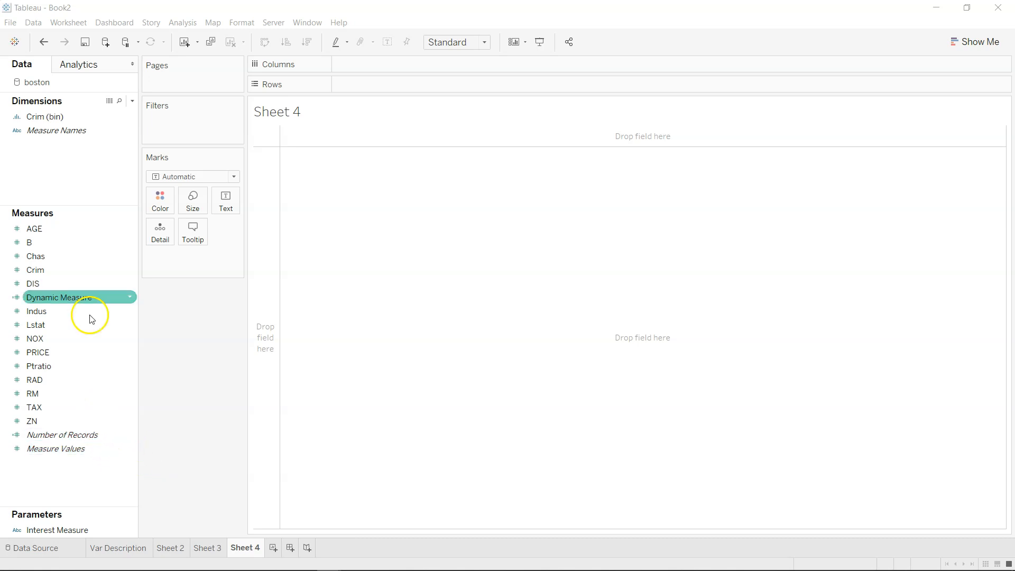
left_click_drag(74, 130, 412, 67)
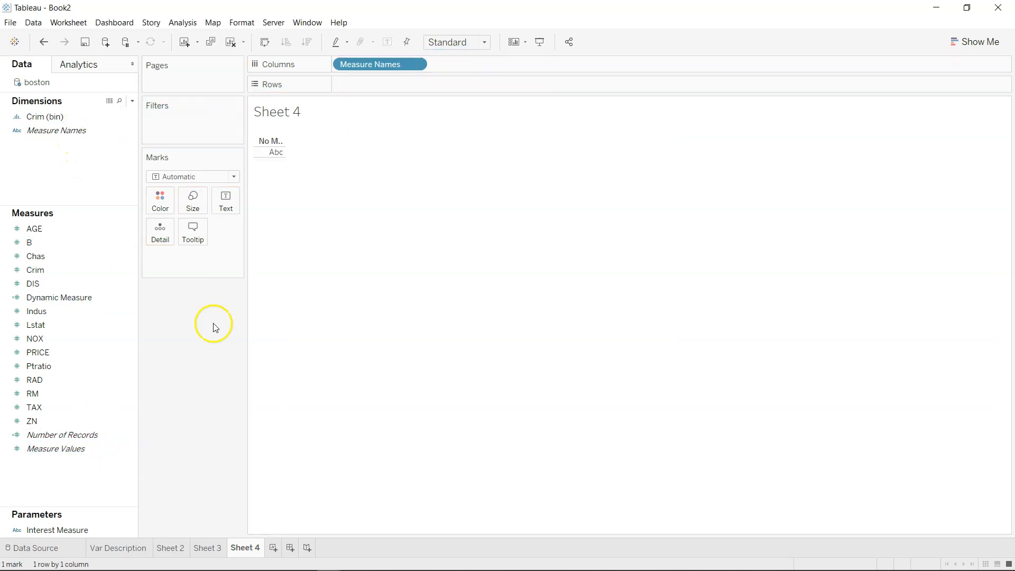
left_click_drag(84, 449, 394, 83)
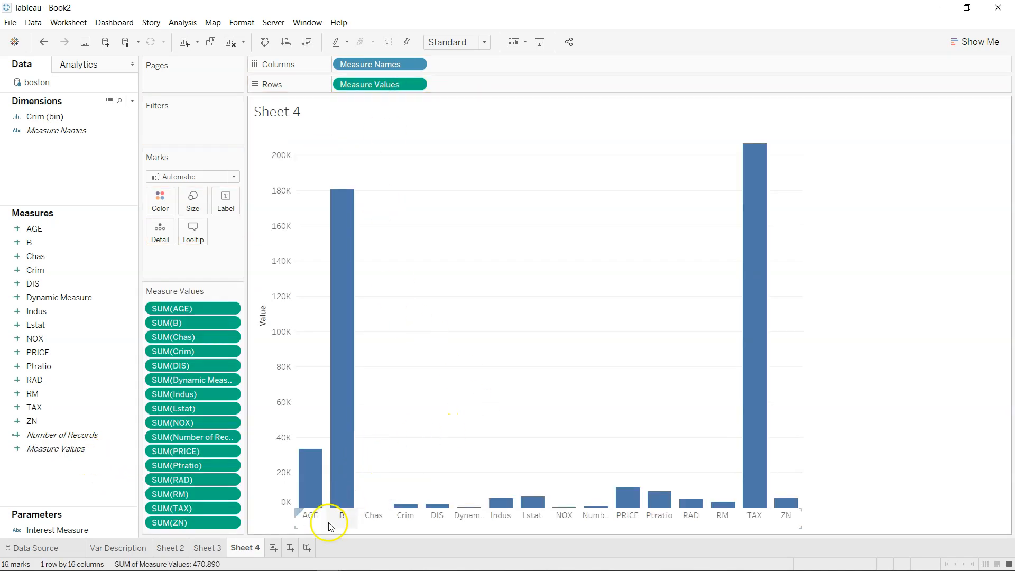
mouse_move(751, 502)
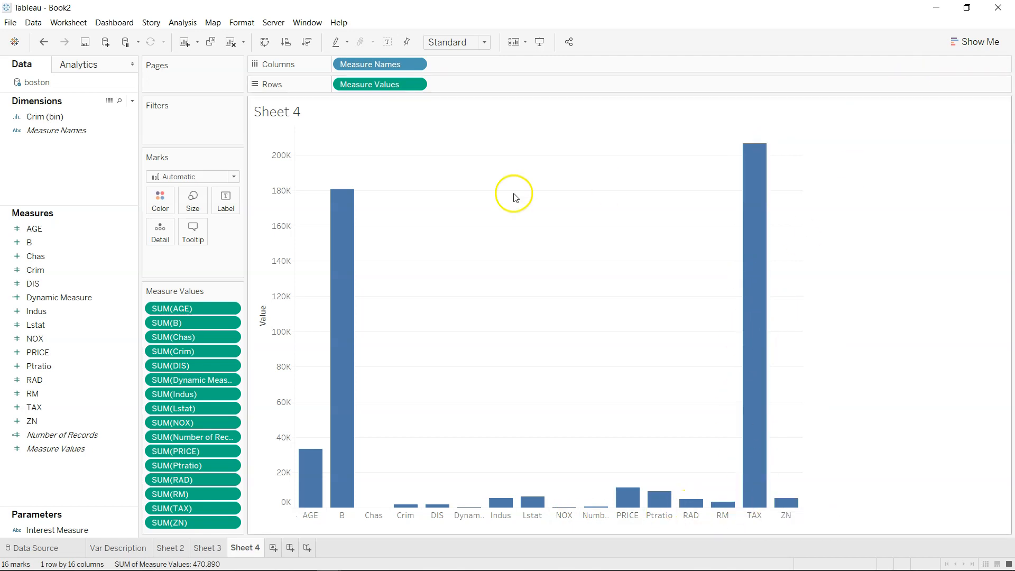
- Convert the measures bar chart to a text table and swap its rows and columns
left_click(965, 36)
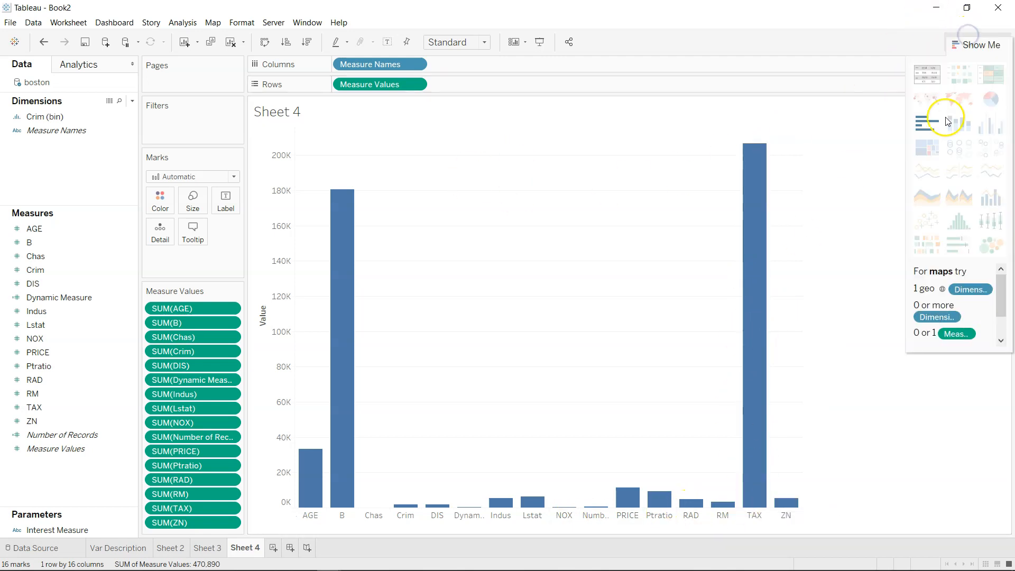
left_click(931, 83)
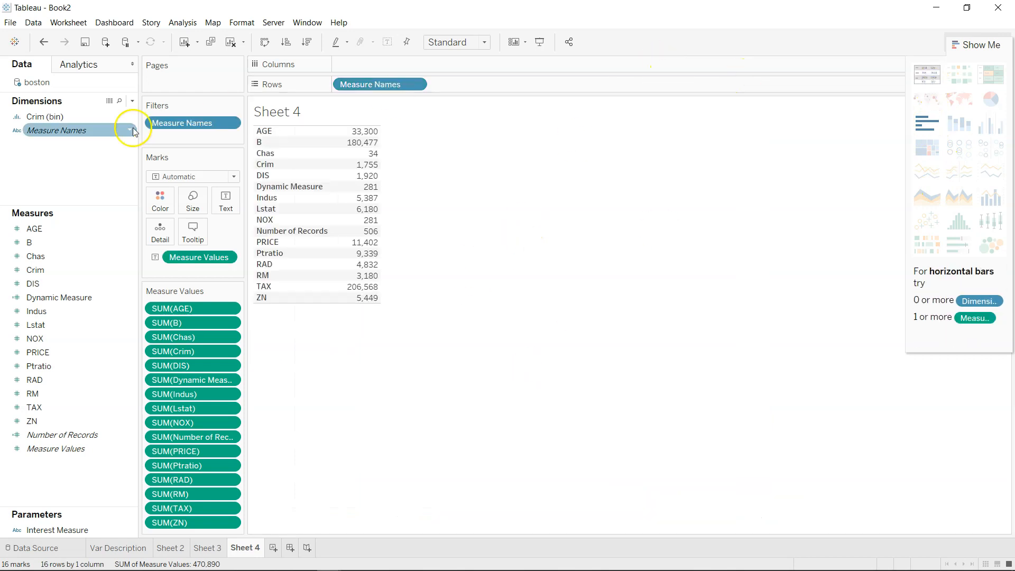
left_click(979, 42)
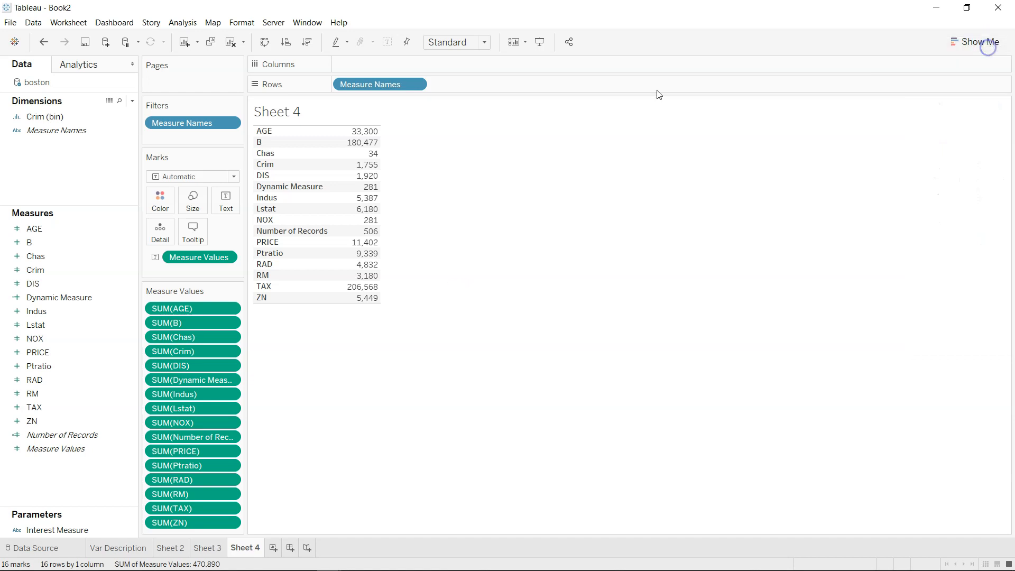
left_click(266, 43)
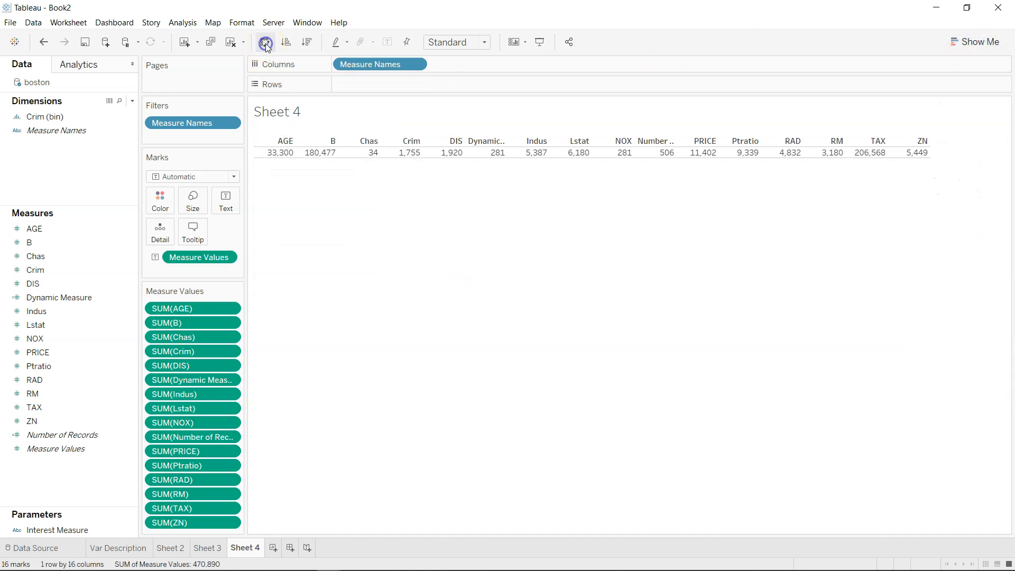
mouse_move(405, 153)
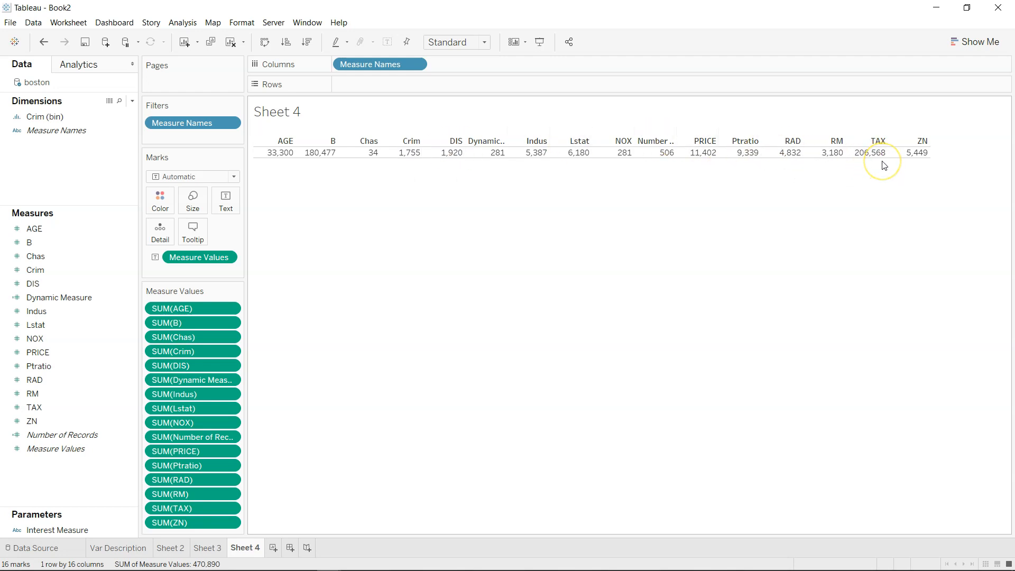
- Change the aggregation of all measure values from sum to average and widen the table's columns to fit the headers
mouse_move(625, 153)
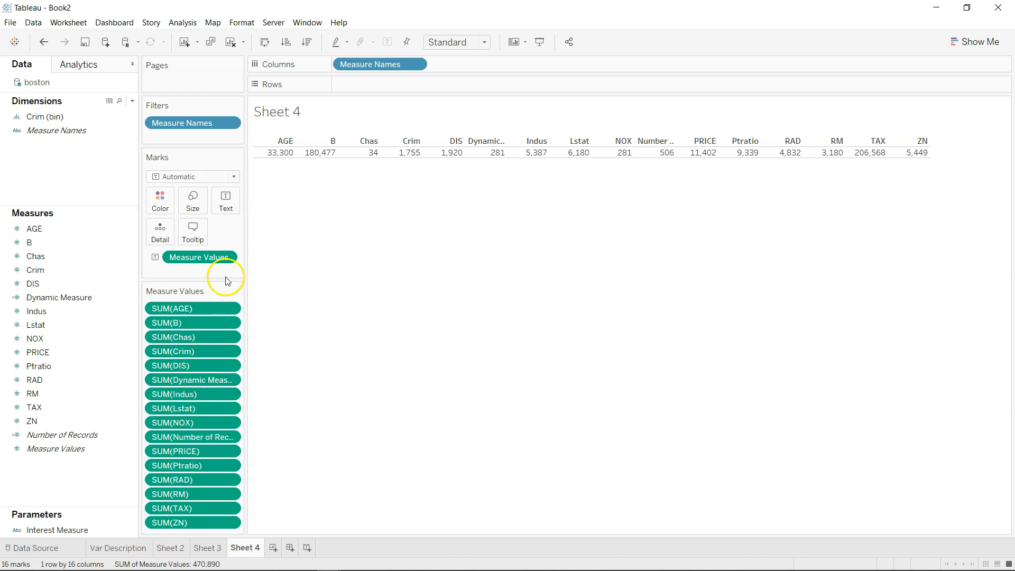
left_click(226, 257)
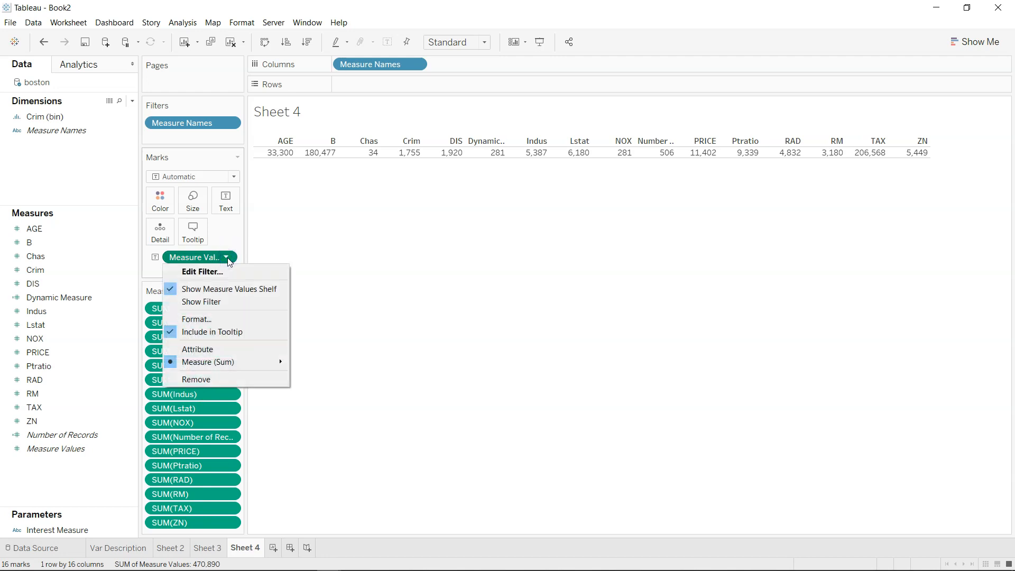
mouse_move(253, 365)
left_click(324, 372)
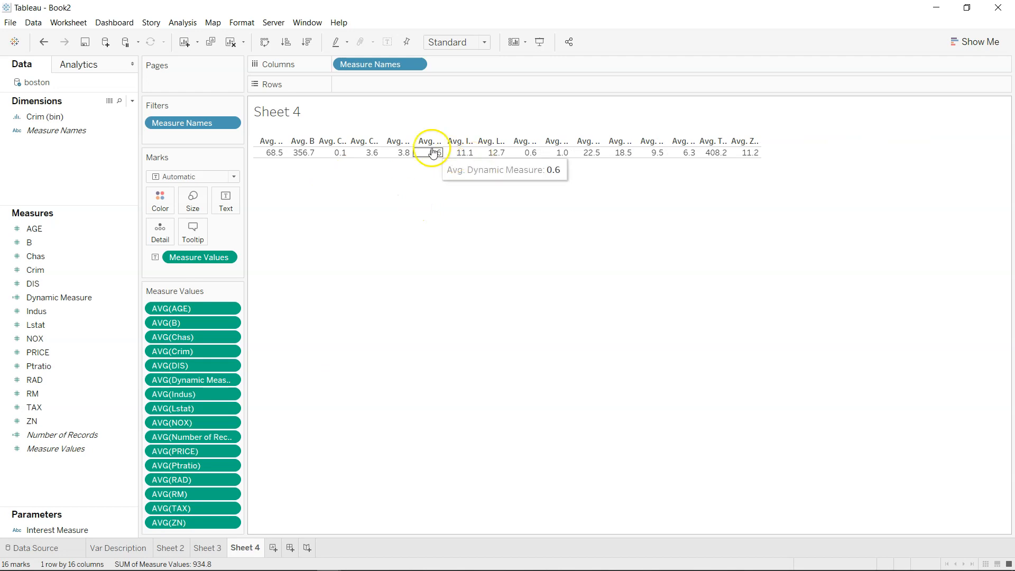
left_click_drag(417, 139, 444, 139)
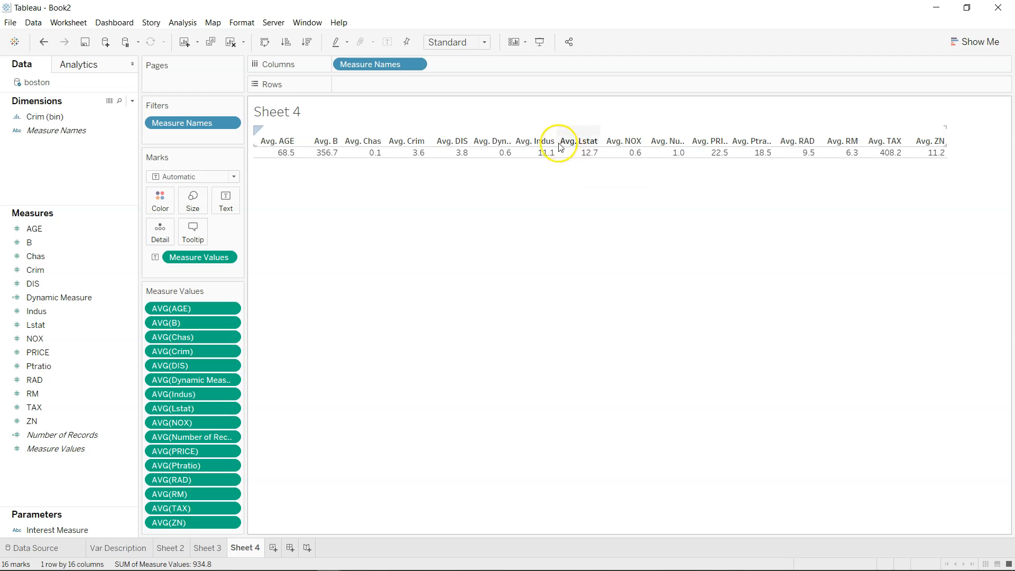
left_click_drag(556, 137, 559, 137)
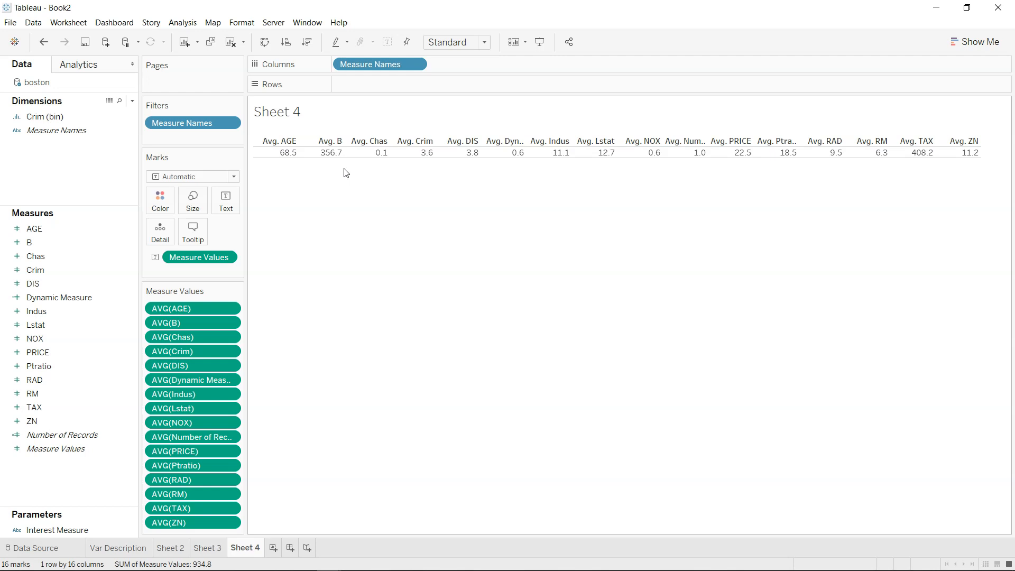
- Remove PRICE and Dynamic Measure from the measure values shown in the averages table
mouse_move(427, 157)
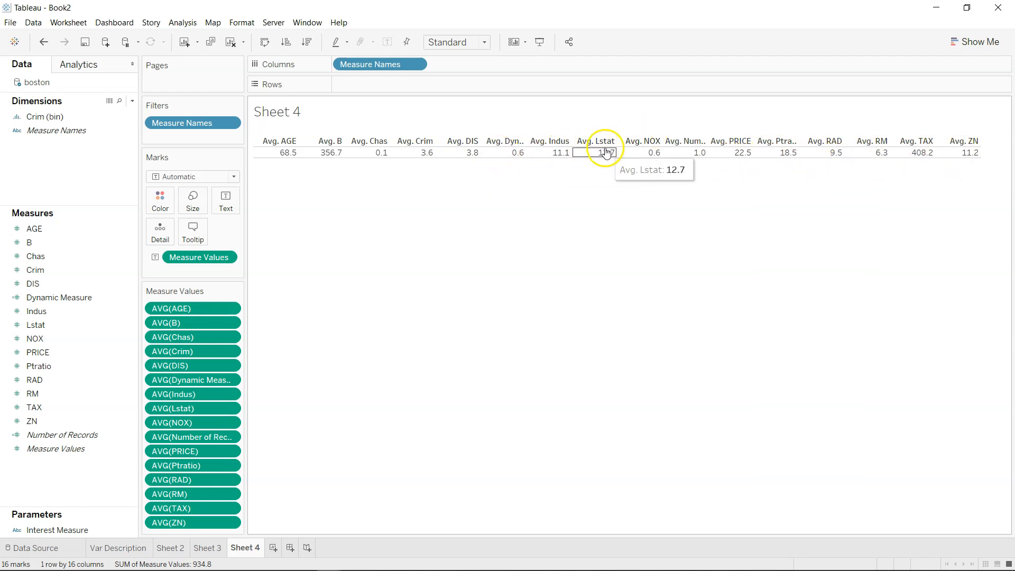
mouse_move(384, 152)
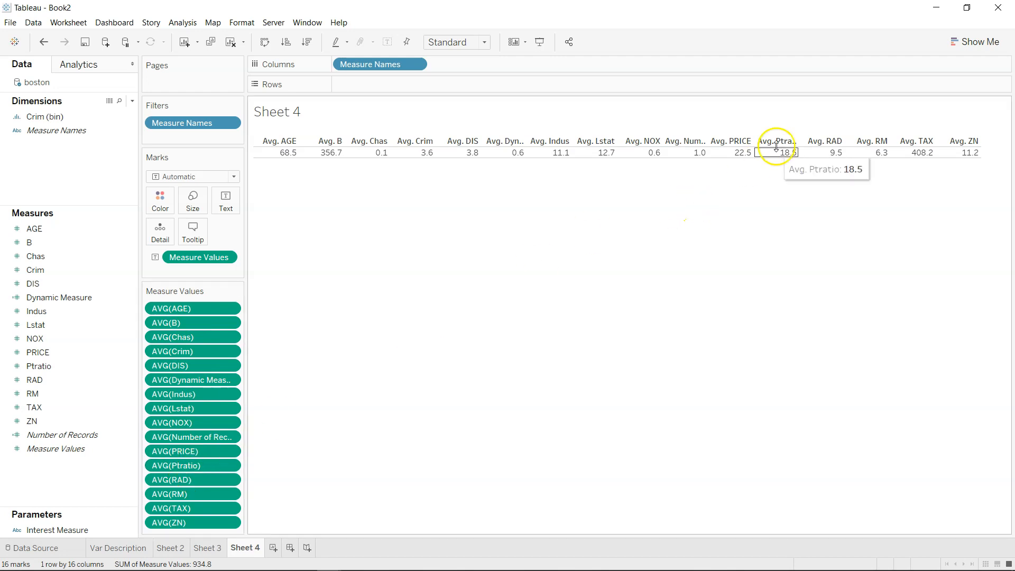
mouse_move(788, 160)
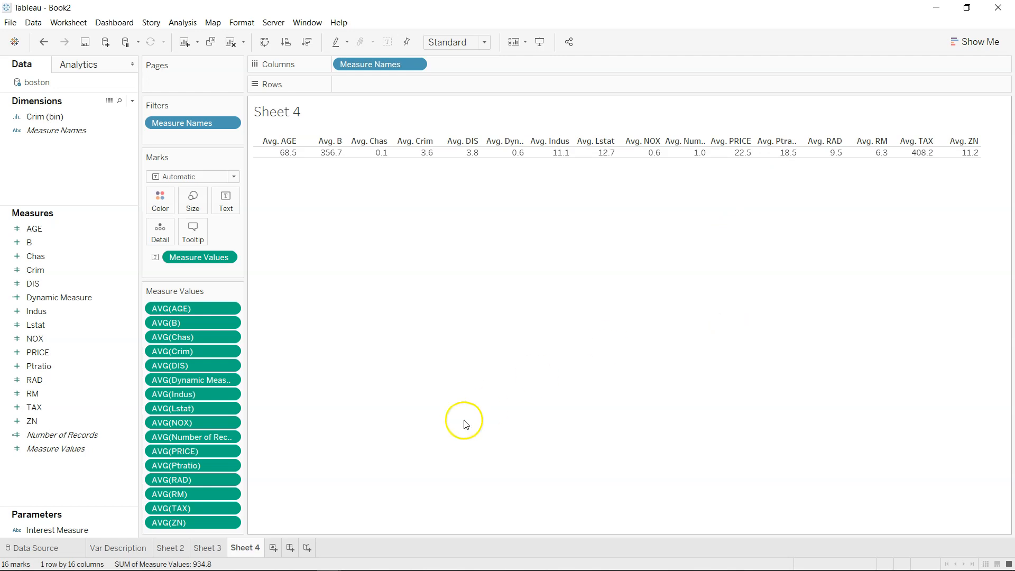
left_click(231, 452)
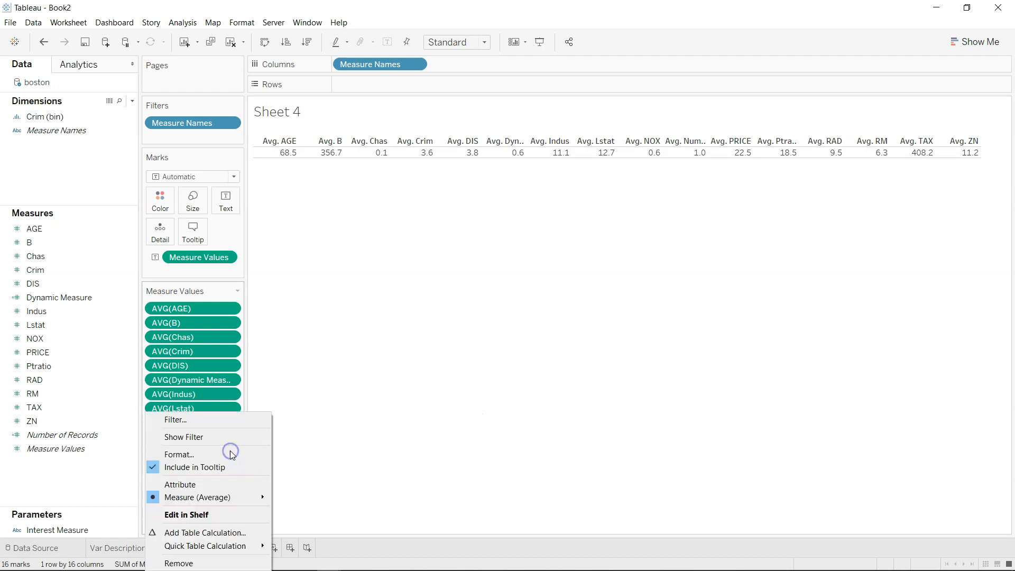
left_click(216, 564)
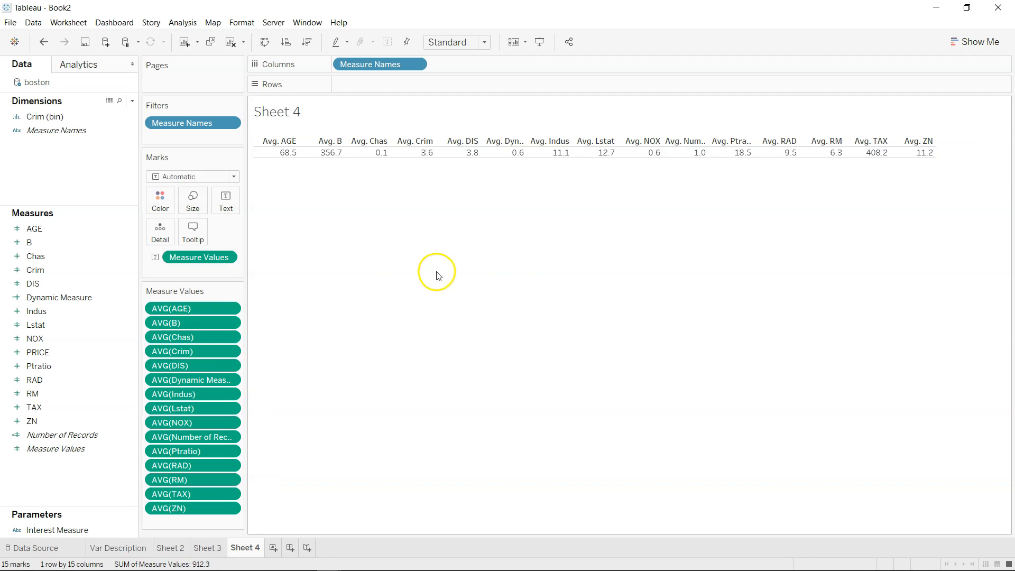
left_click(230, 380)
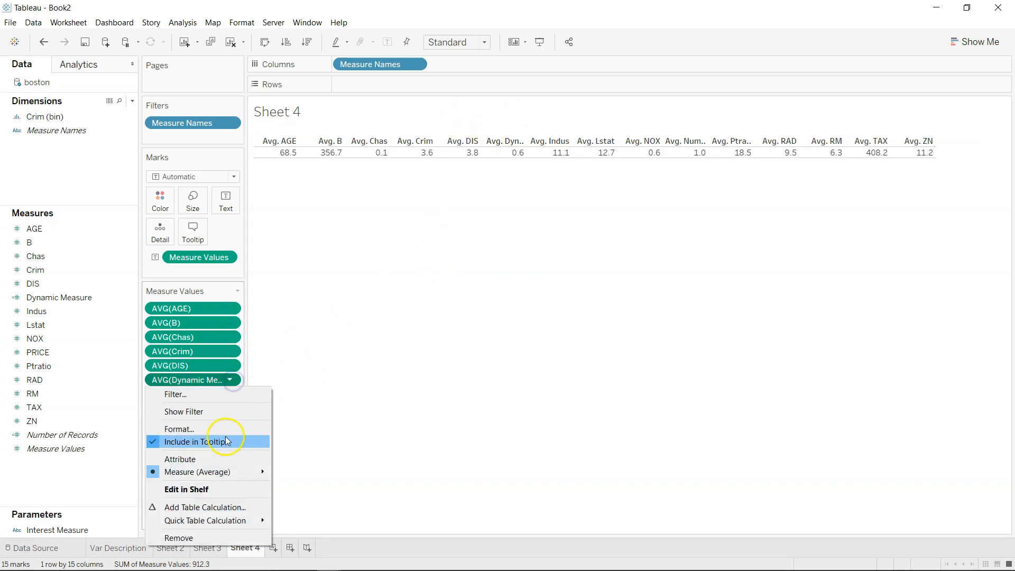
left_click(375, 389)
left_click(230, 379)
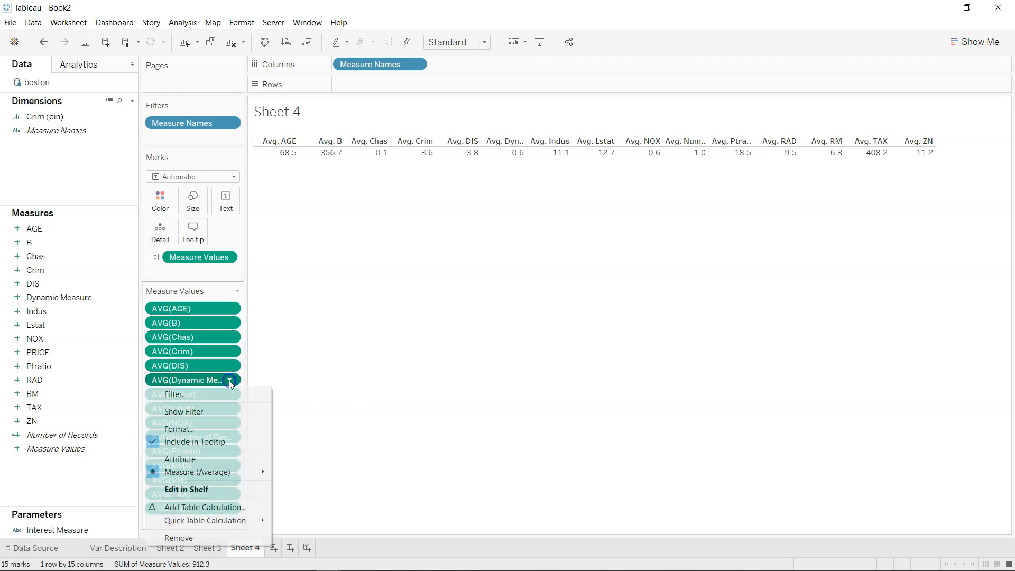
left_click(223, 539)
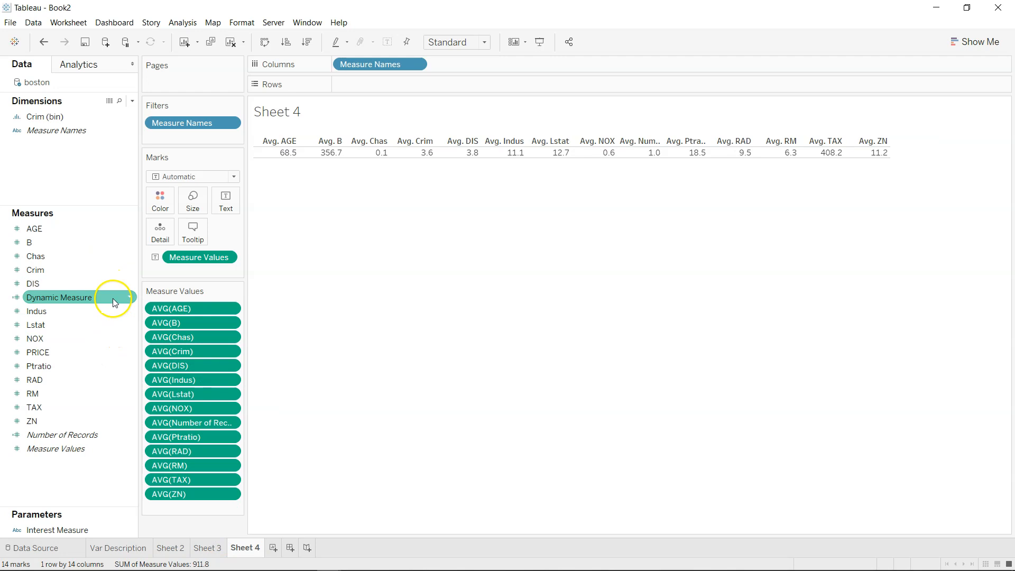
- Filter the table by unaggregated PRICE values over the range 5 to 50 and show the filter's range slider
left_click(128, 352)
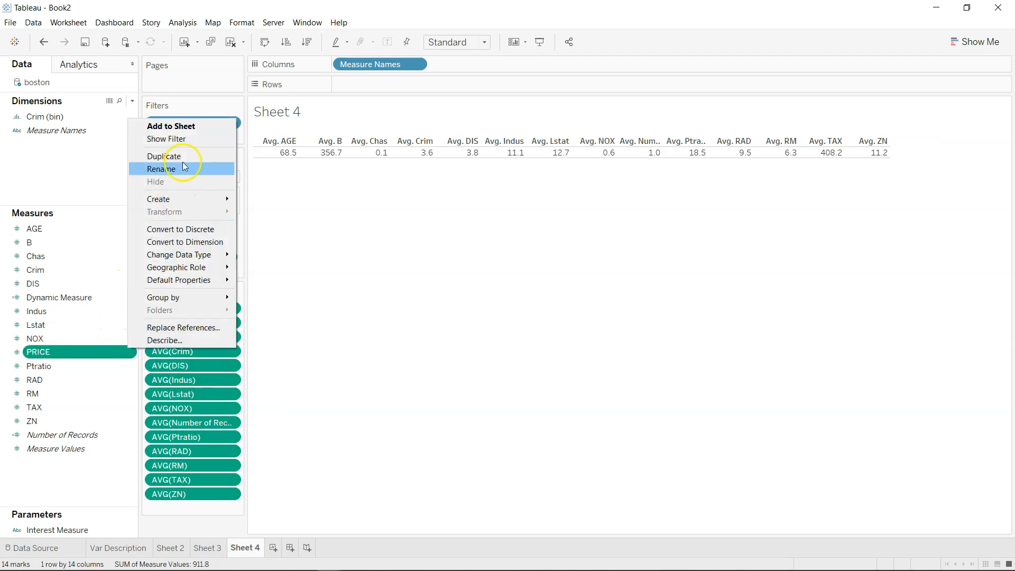
left_click(183, 140)
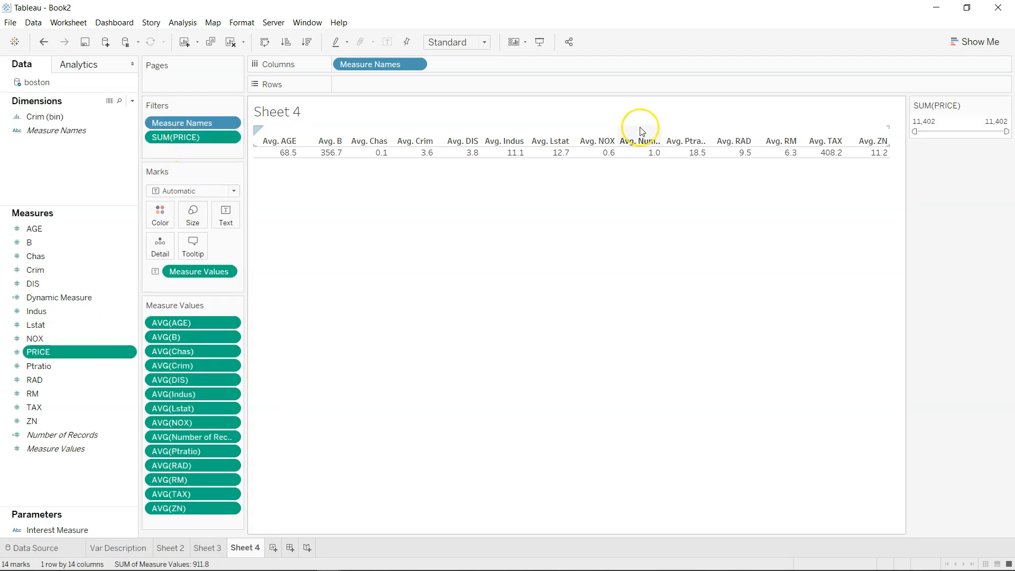
left_click(997, 121)
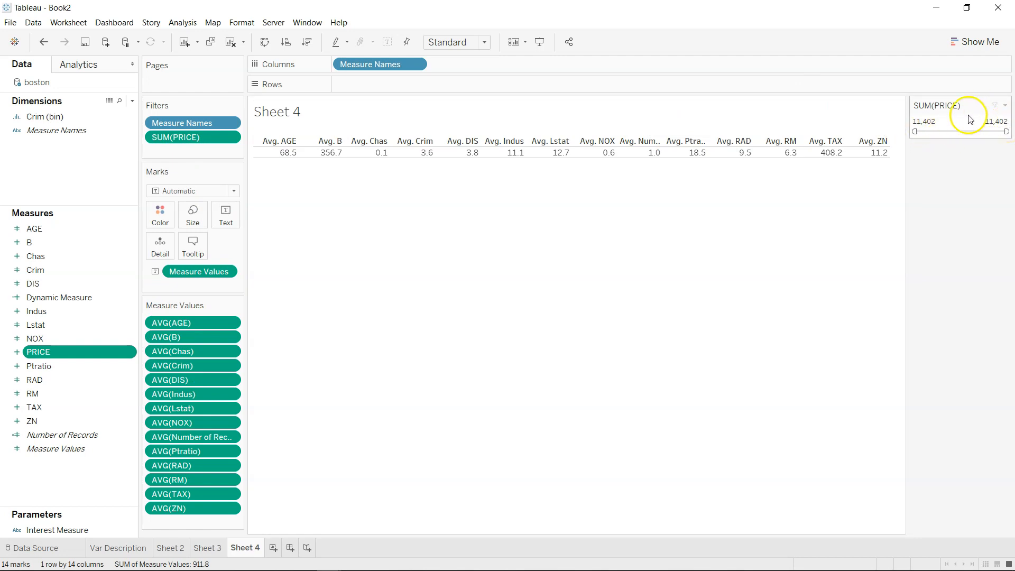
left_click(230, 137)
left_click(234, 216)
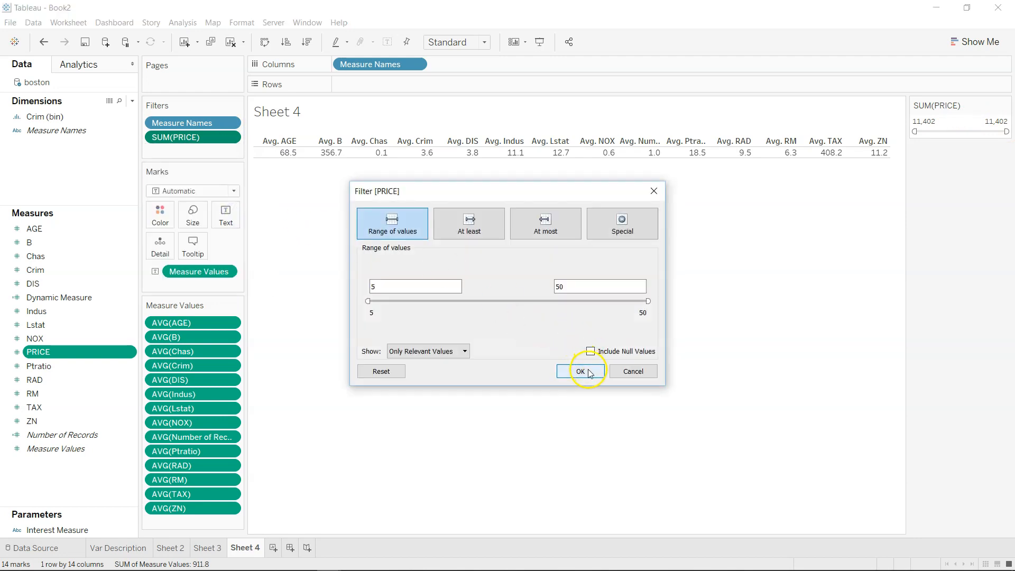
left_click(586, 370)
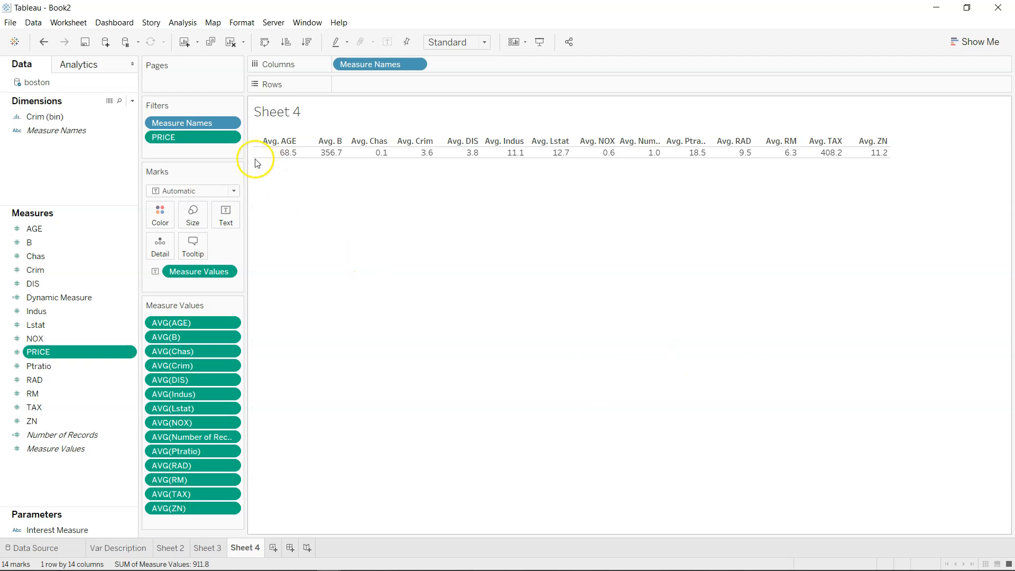
left_click(229, 137)
left_click(228, 171)
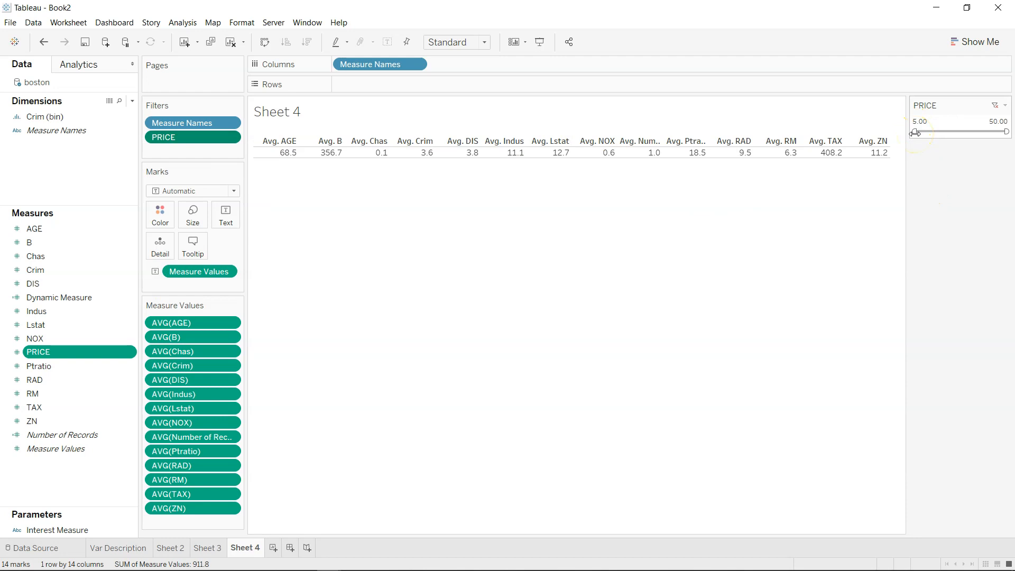
- Narrow the PRICE filter to 15.300–23.980 to examine the averages, and shift its range to 7.700–12.860
left_click_drag(916, 133, 935, 134)
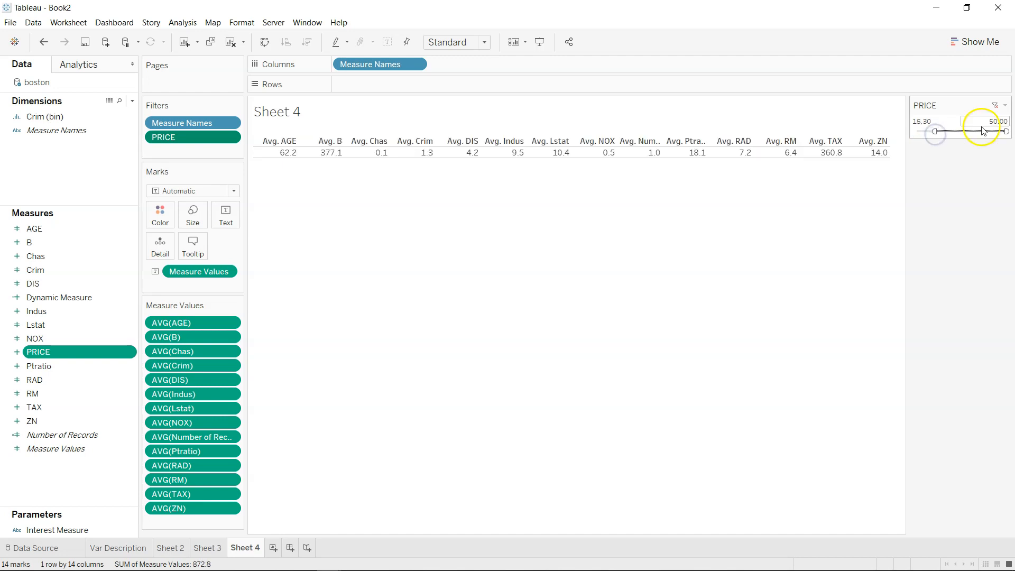
left_click_drag(1006, 131, 956, 145)
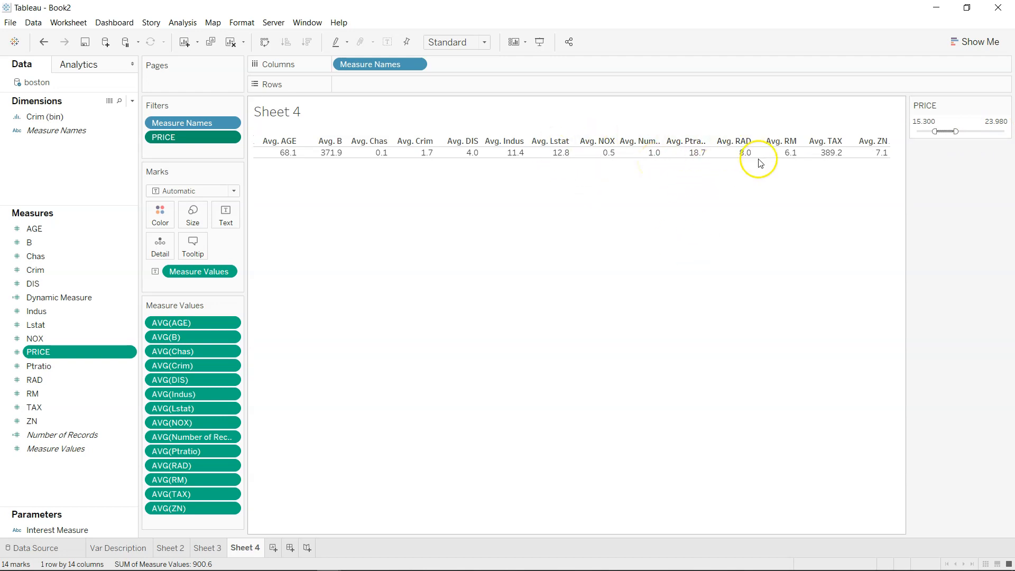
mouse_move(696, 161)
mouse_move(429, 157)
mouse_move(786, 154)
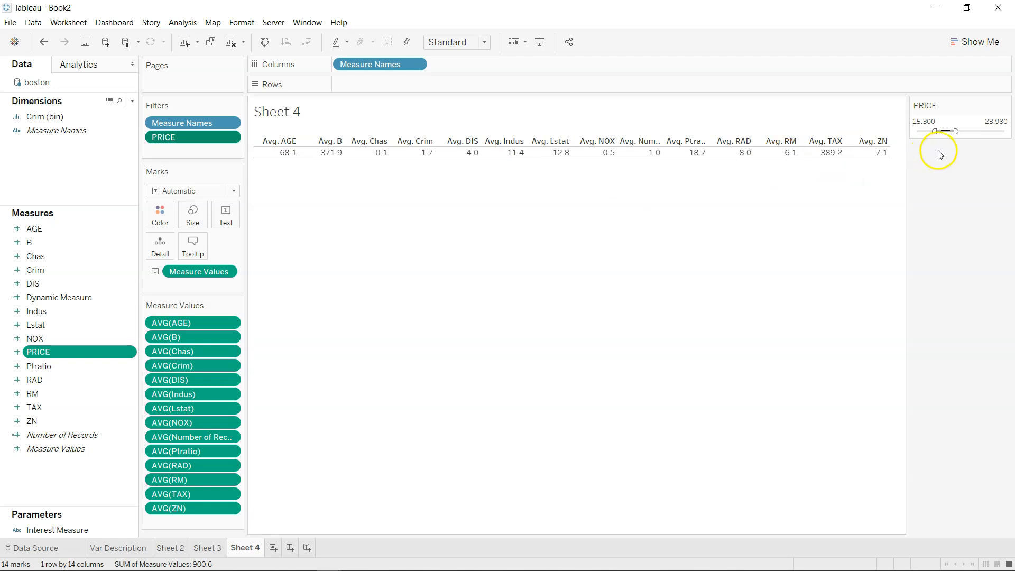
mouse_move(935, 132)
left_mouse_down()
mouse_move(919, 131)
mouse_move(953, 131)
mouse_move(934, 131)
left_mouse_up()
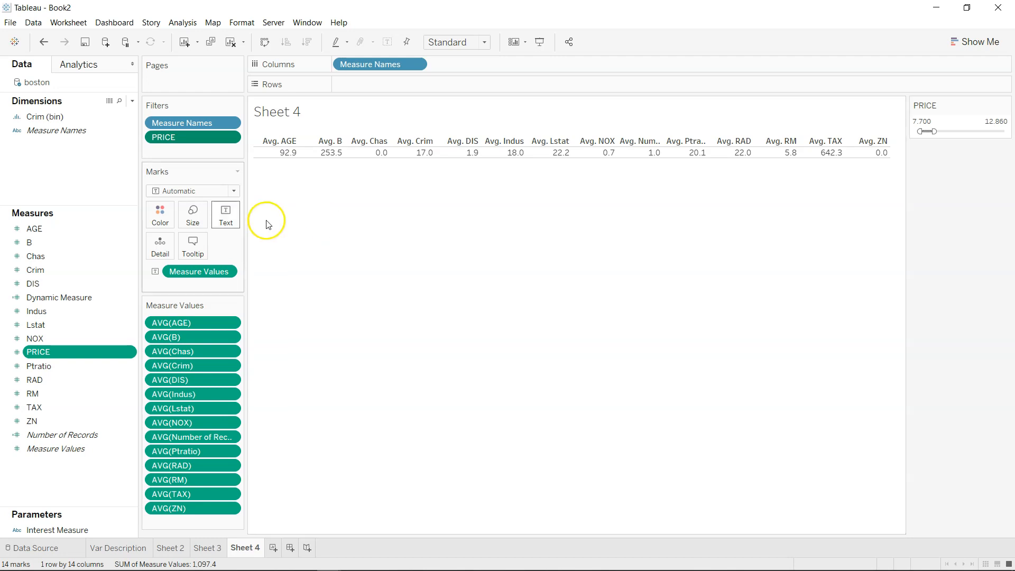
- Create a calculated field named CRIM Rate with the first line IF [Crim] <= 3 THEN 'Low'
left_click(131, 101)
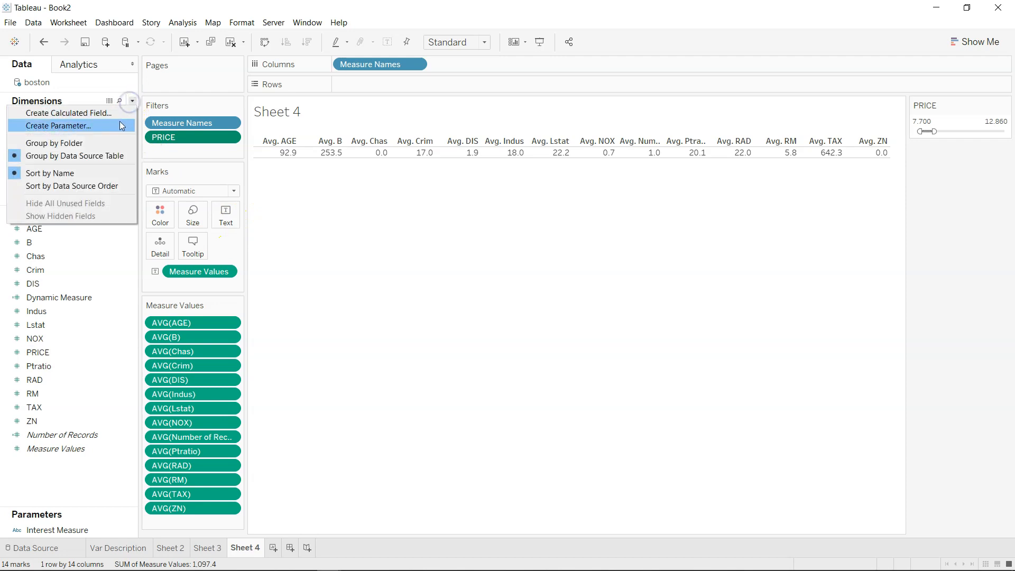
left_click(119, 113)
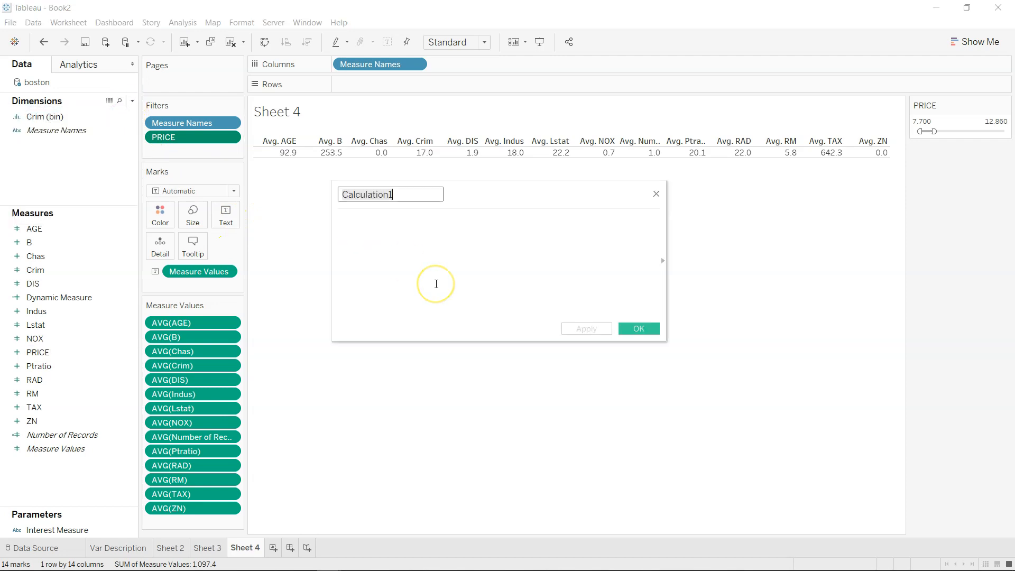
type("CRIM Rate")
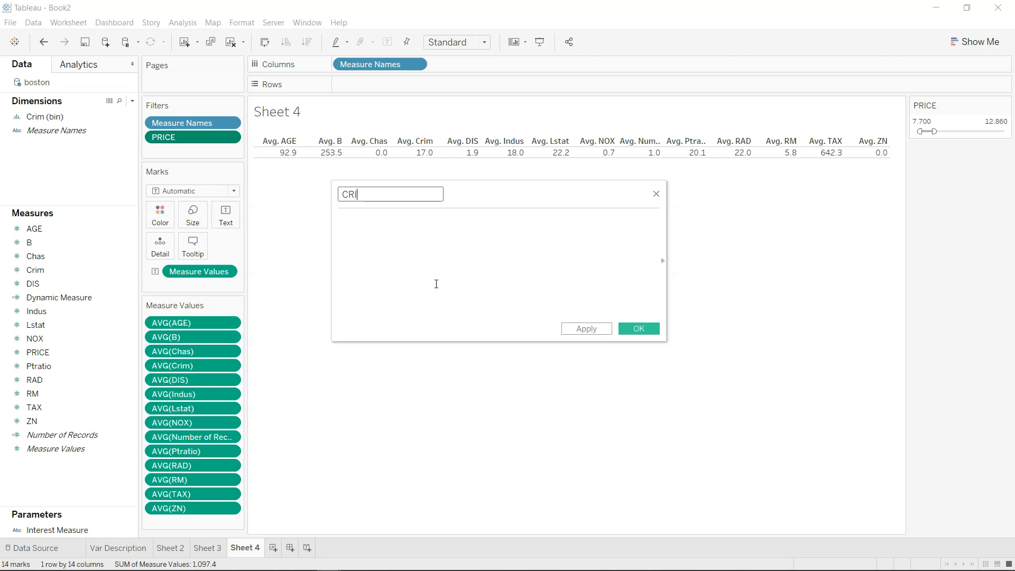
key("Tab")
type("IF cri")
key("Return")
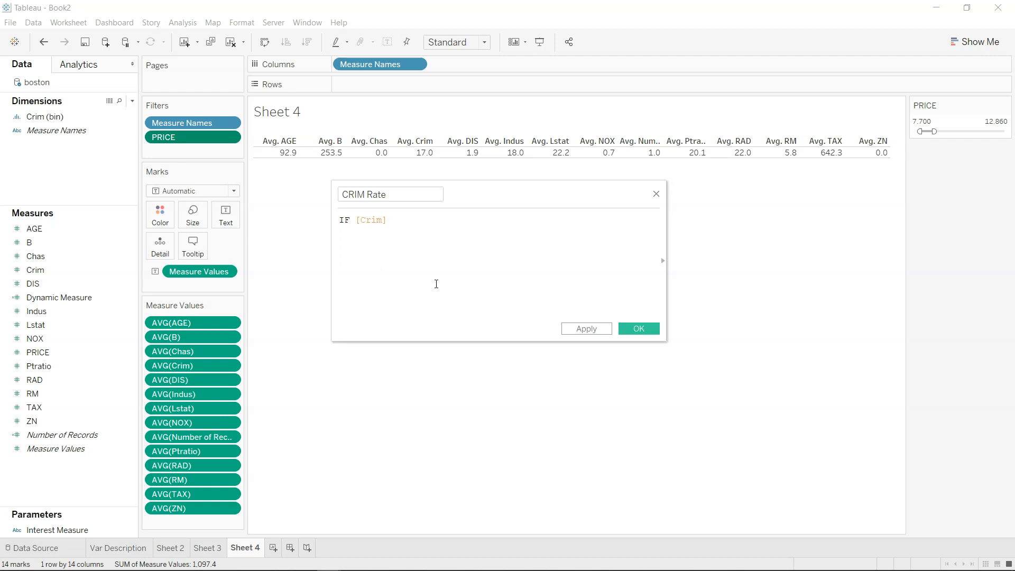
type("<")
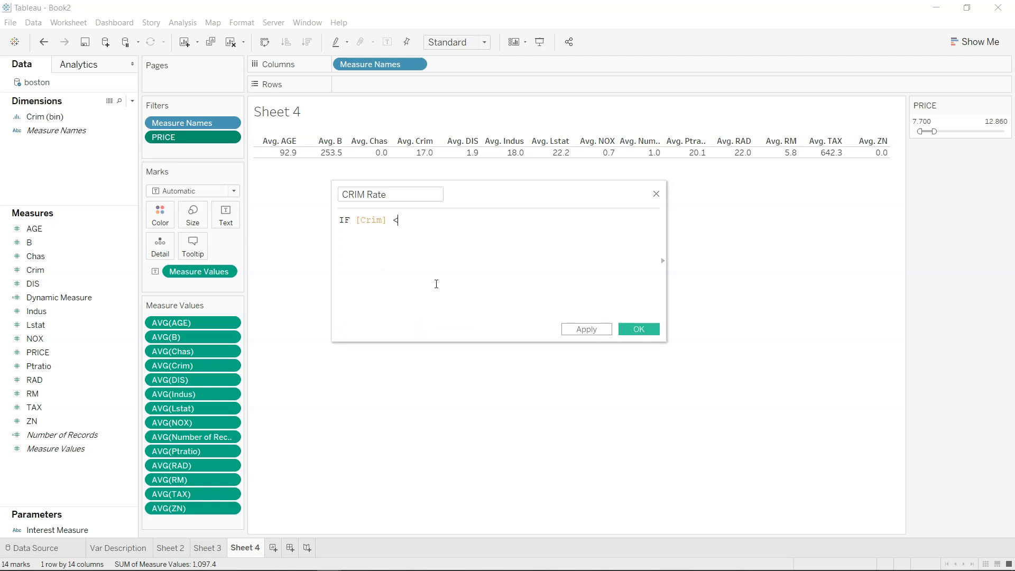
type("= 3 THEN 'Low'")
key("Return")
- Add the second condition ELSEIF [Crim] <=8 THEN 'Moderate' to the CRIM Rate formula
type("el")
key("Down")
key("Return")
type("cri")
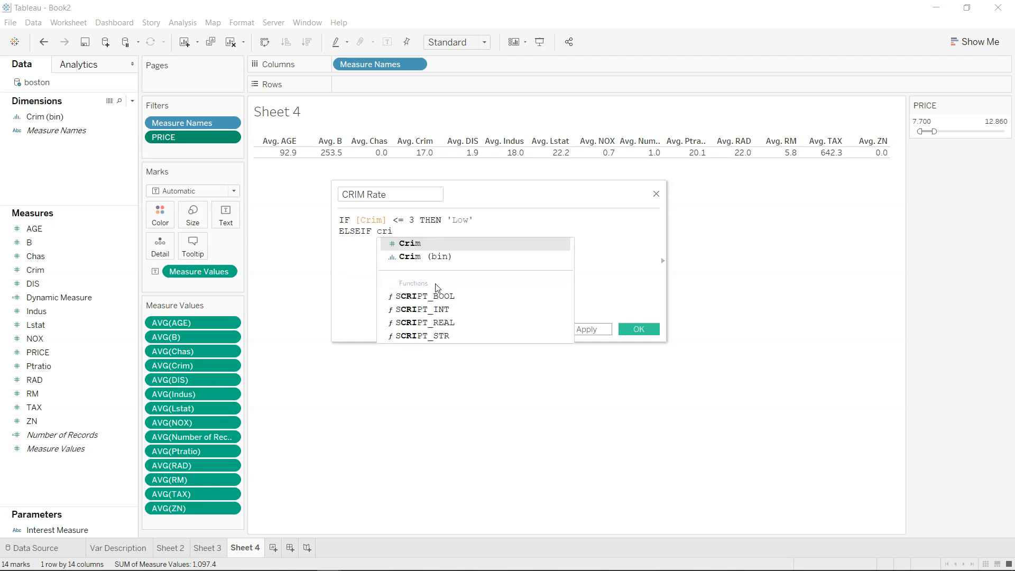
key("Return")
type("<")
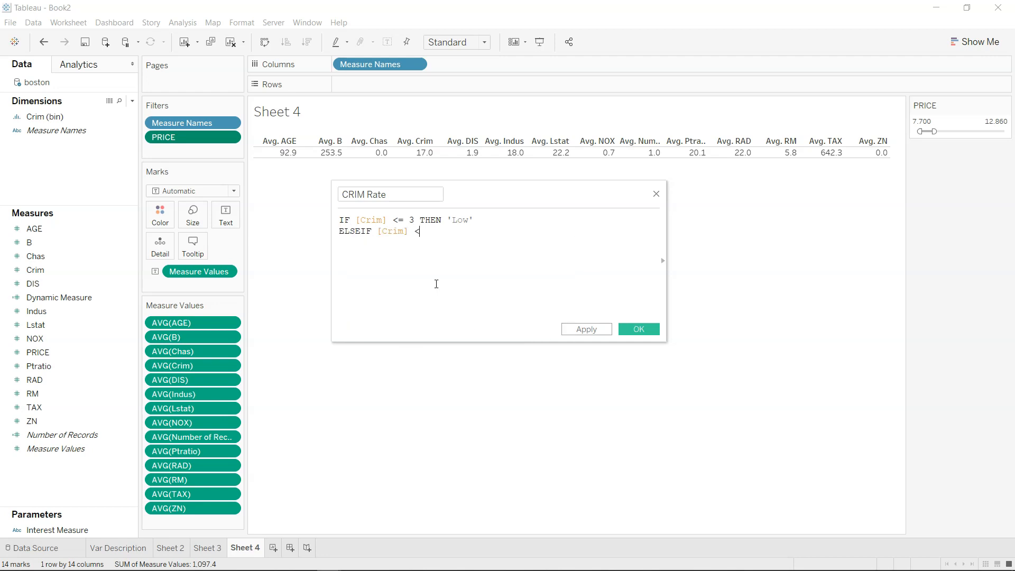
type("=8 th")
key("Return")
type("'Moderate'")
key("Return")
- Complete the CRIM Rate formula with Else 'High' and END, check its conditions, and apply the calculation
type("Else 'High'")
key("Return")
type("END")
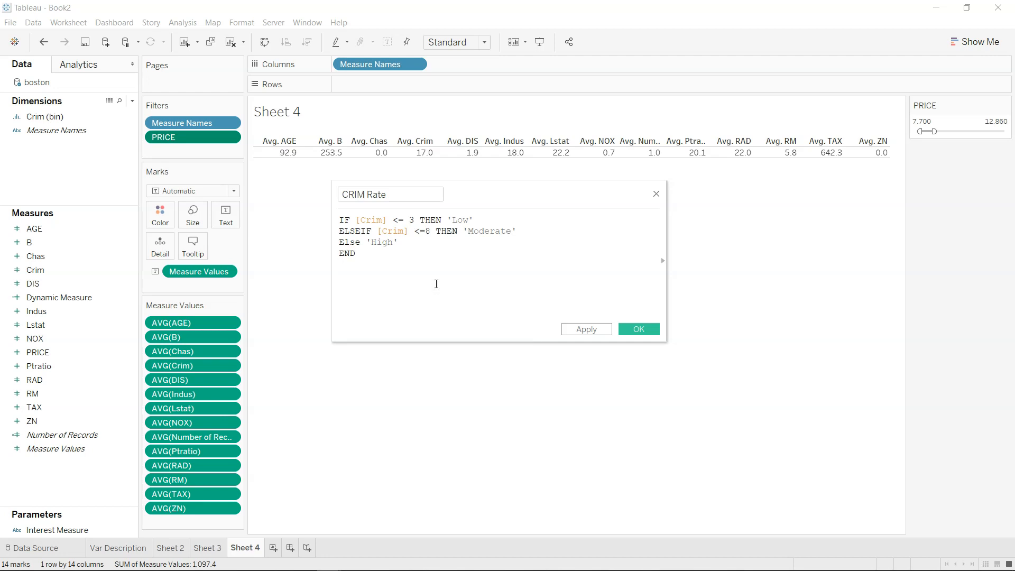
left_click(435, 283)
left_click(74, 119)
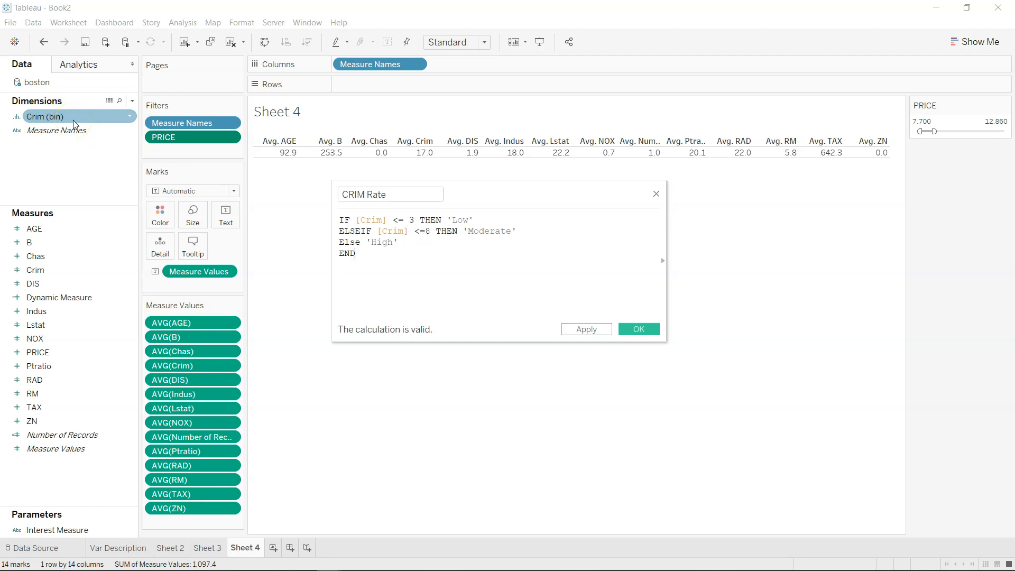
left_click(289, 153)
left_click(414, 245)
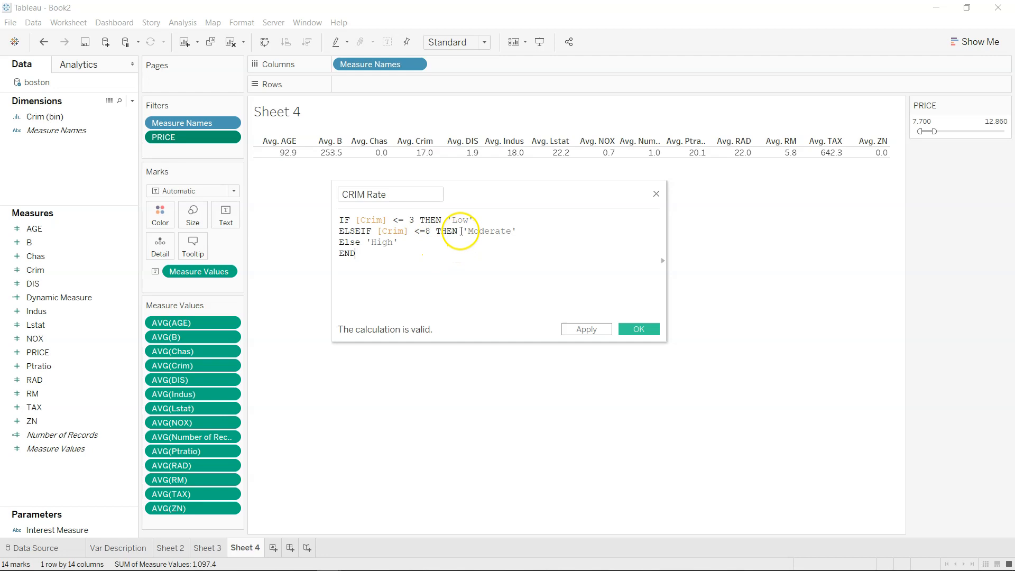
left_click_drag(453, 221, 473, 221)
left_click(473, 221)
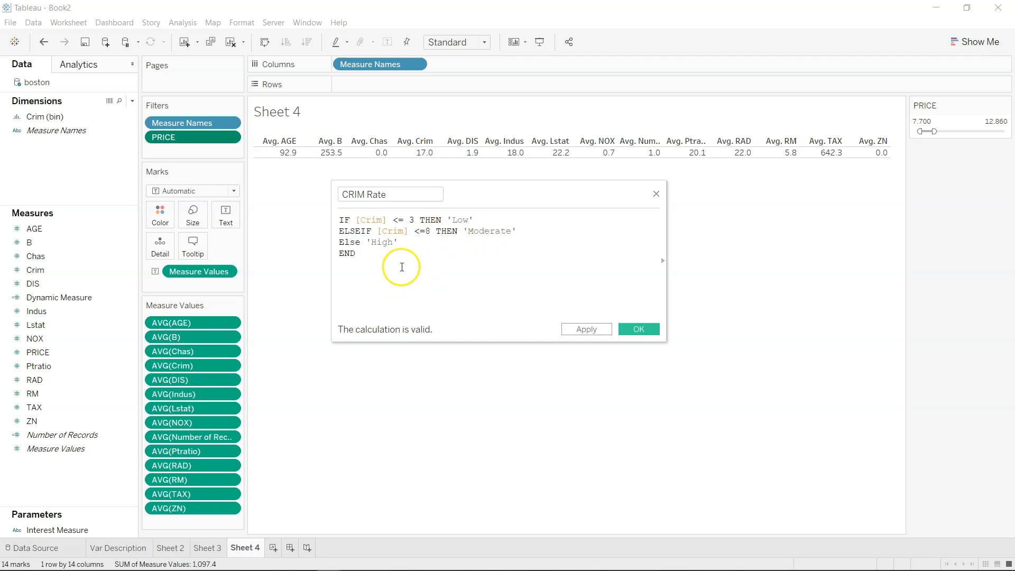
left_click(592, 329)
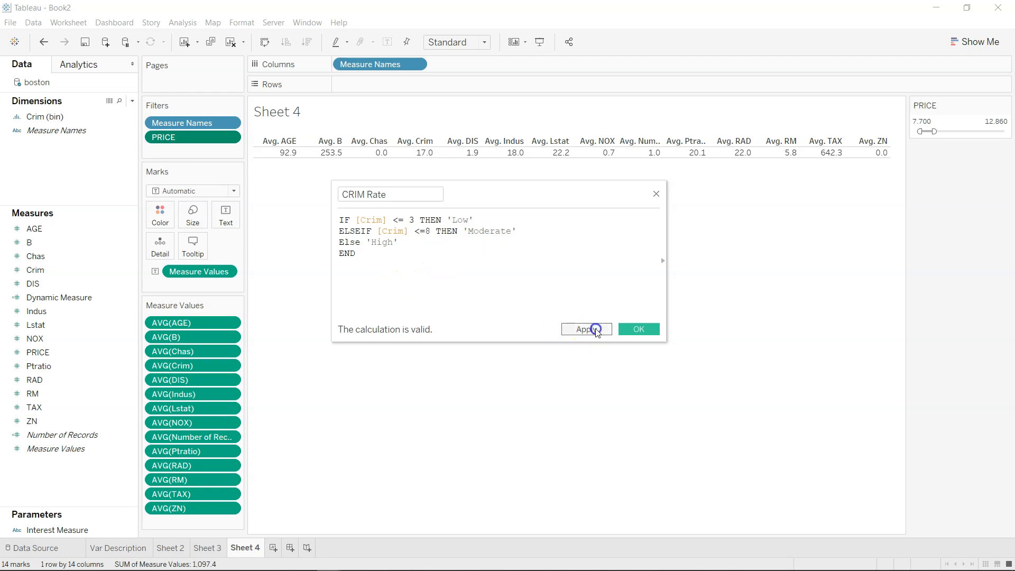
- Save the CRIM Rate field and build a pie chart of PRICE by CRIM Rate on a new worksheet
left_click(639, 331)
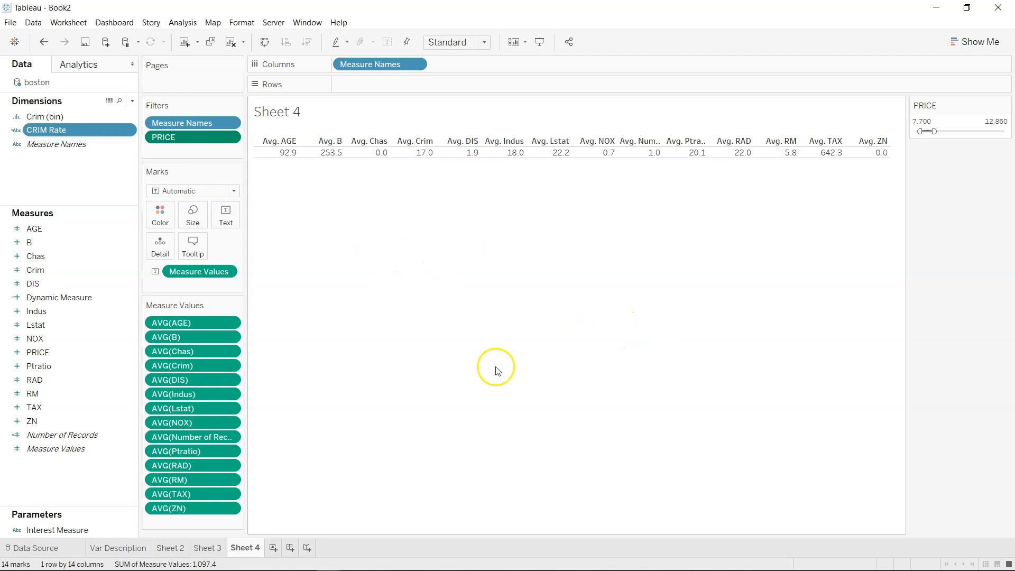
left_click(272, 548)
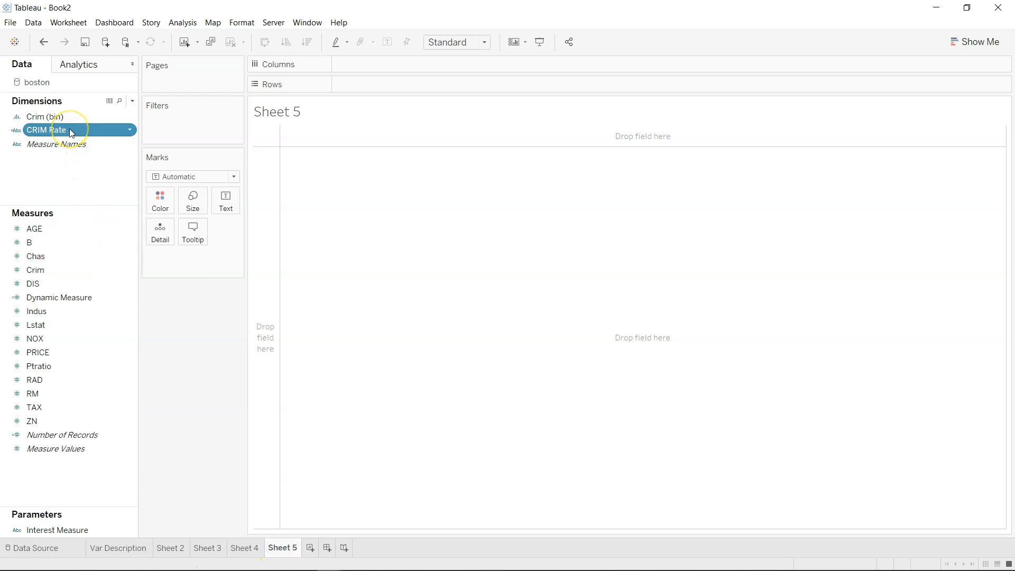
left_click(87, 354)
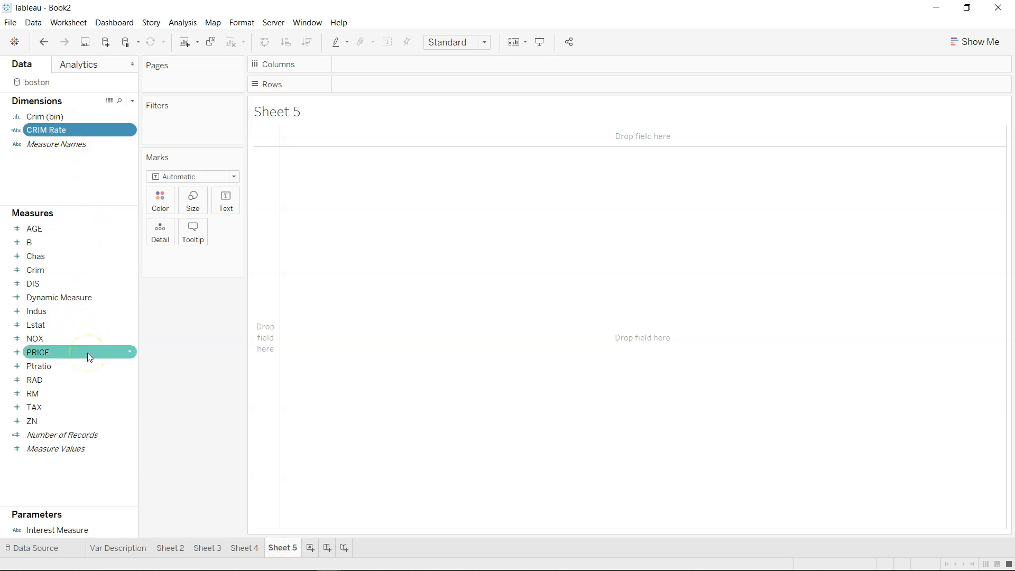
left_click(69, 354, "ctrl")
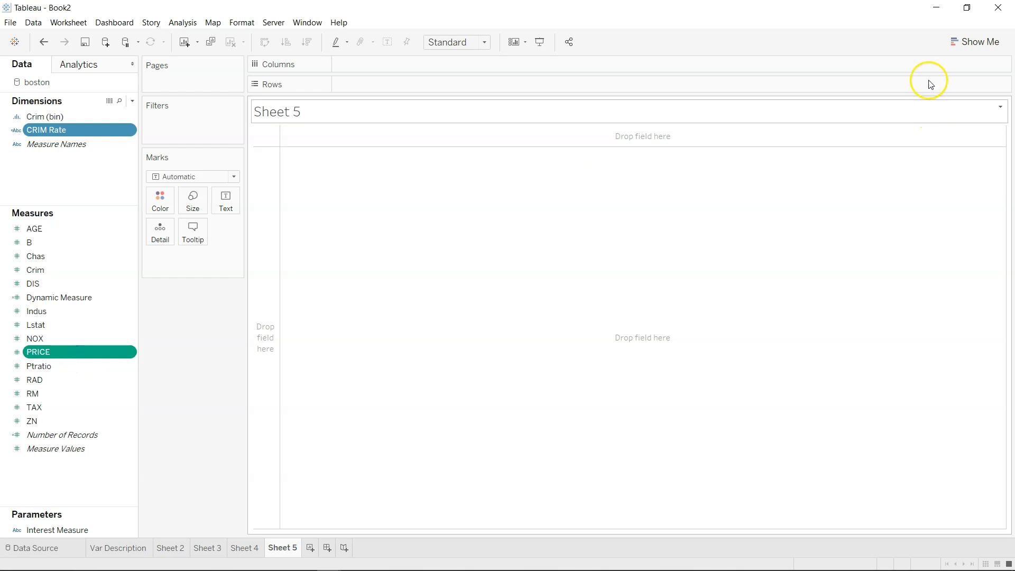
left_click(975, 42)
left_click(984, 110)
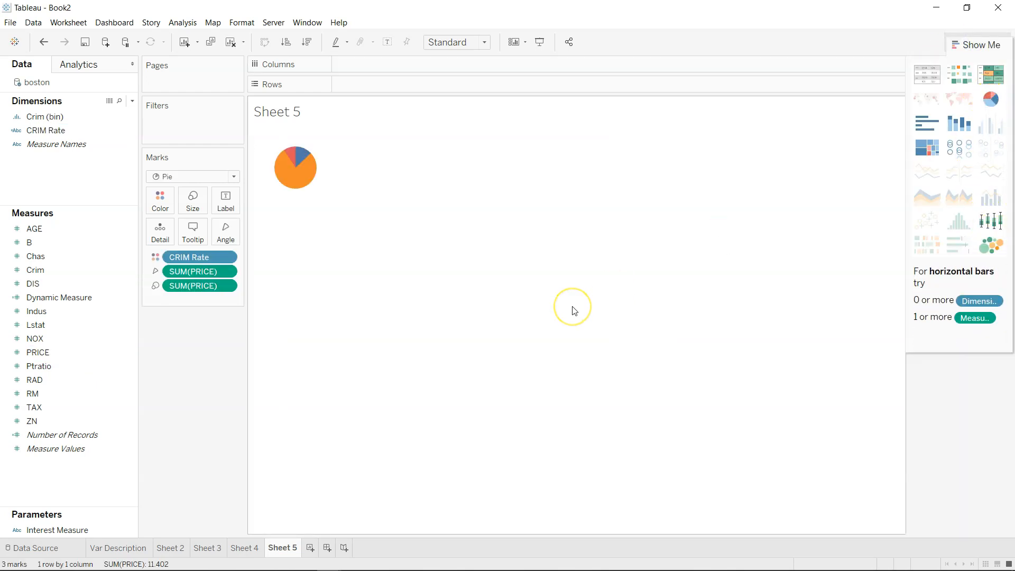
- Recolor the pie's CRIM Rate categories, with High in red, Low in green and Moderate in yellow
left_click(157, 258)
left_click(353, 308)
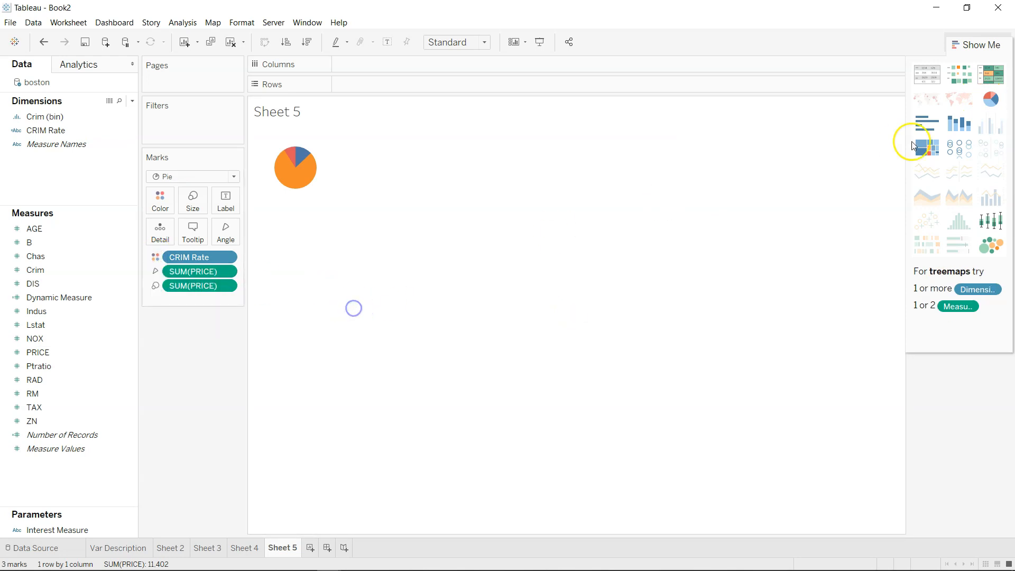
left_click(977, 44)
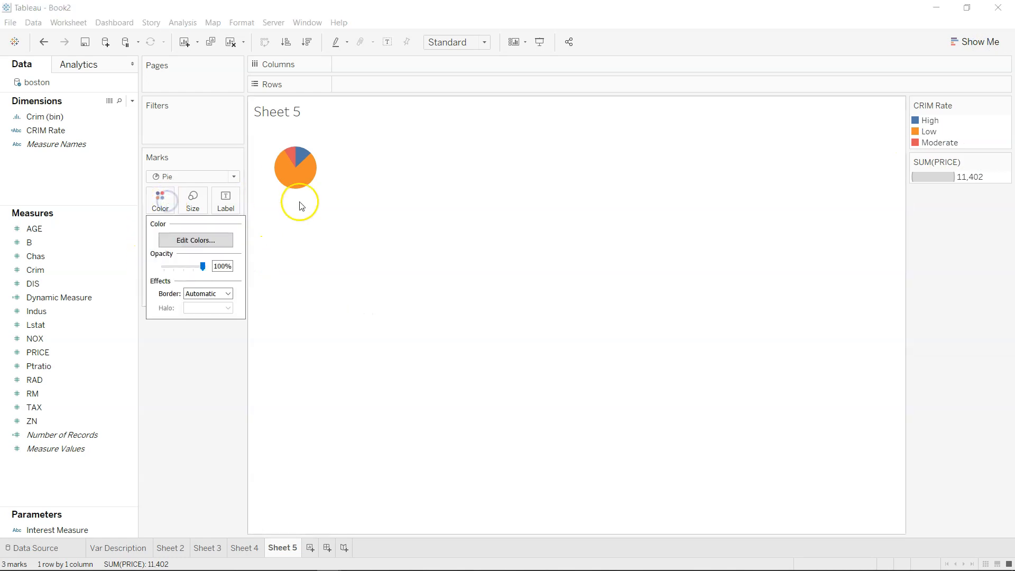
left_click(190, 242)
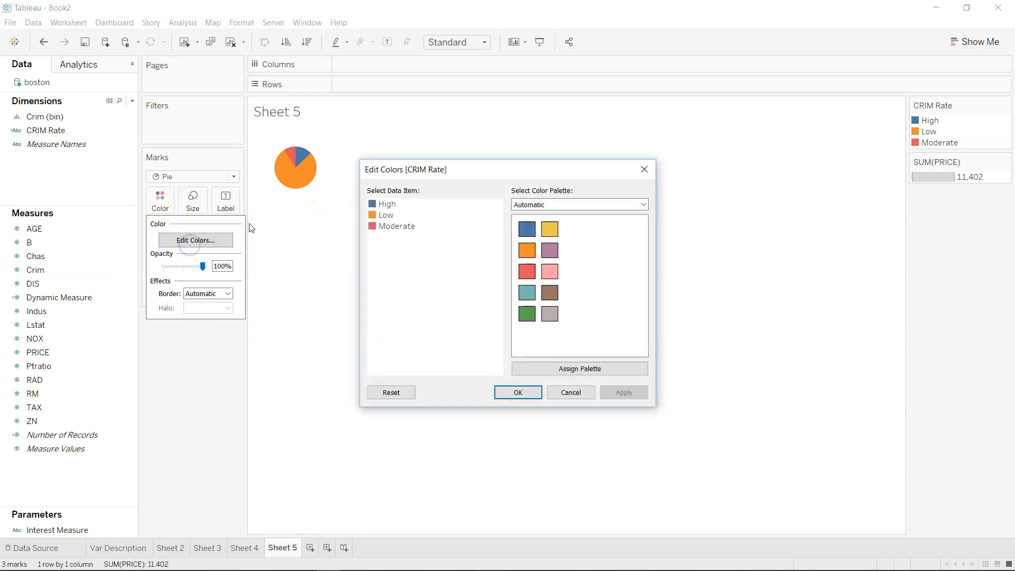
left_click(388, 204)
left_click(527, 271)
left_click(386, 215)
left_click(527, 314)
left_click(397, 226)
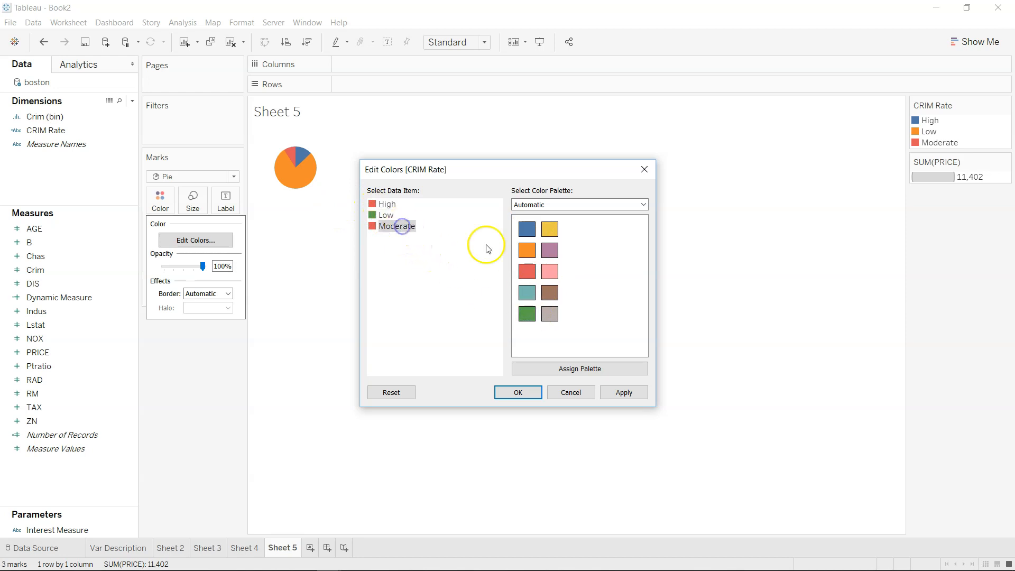
left_click(550, 230)
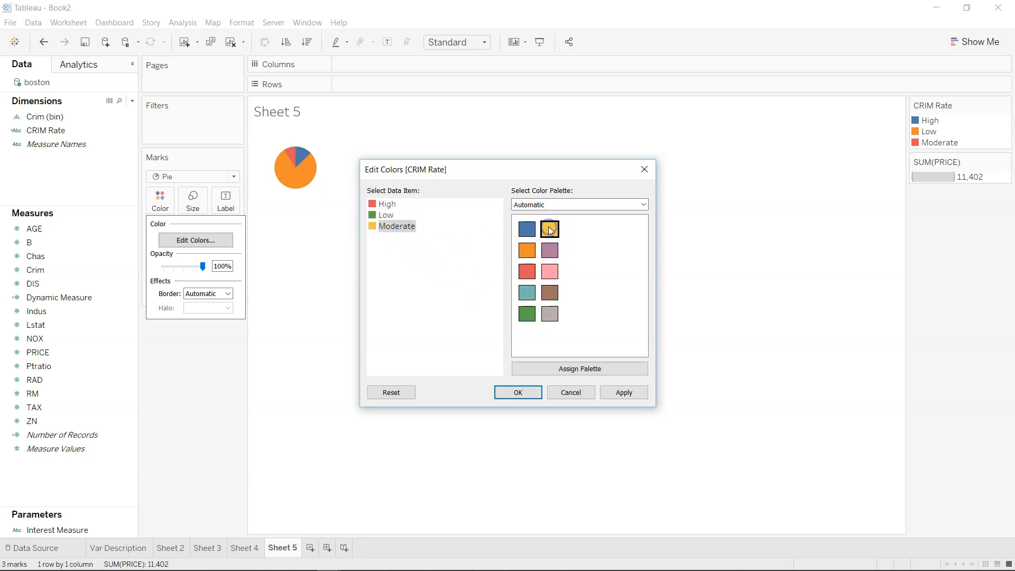
left_click(632, 396)
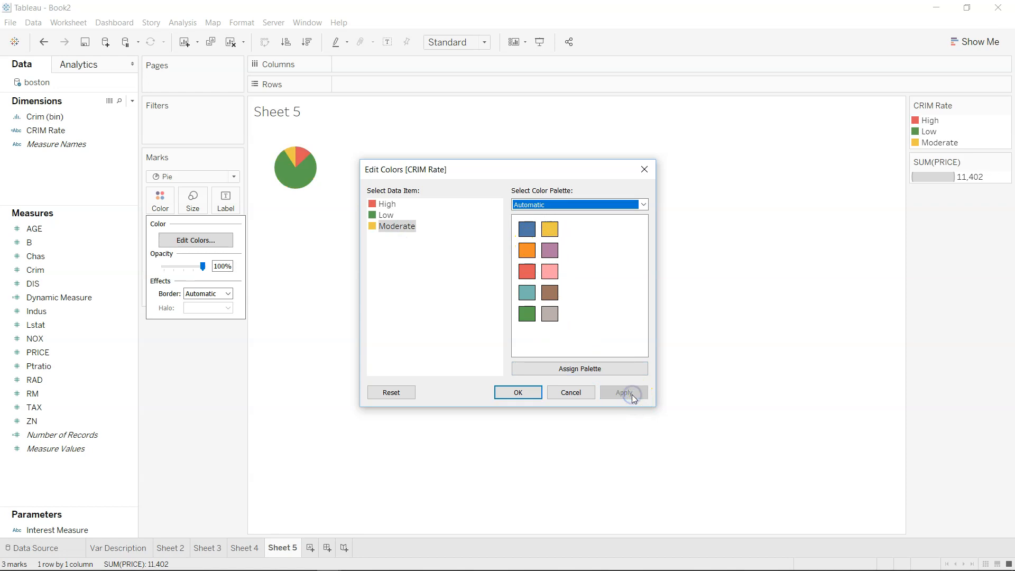
left_click(521, 393)
- Add PRICE as an unaggregated filter covering the full range 5 to 50, and show its range slider beside the pie chart
mouse_move(302, 193)
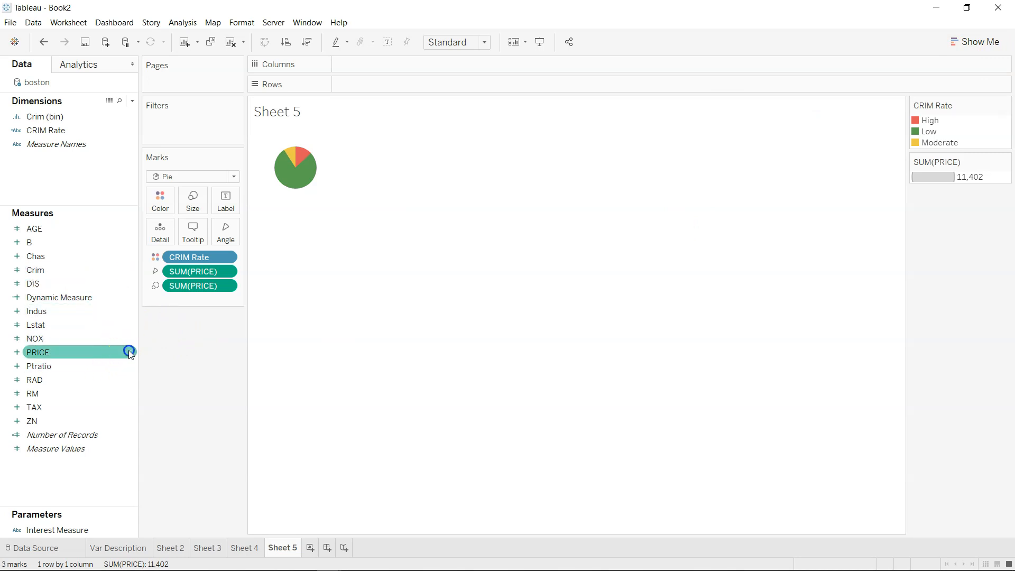
left_click(129, 351)
left_click(189, 145)
left_click(230, 123)
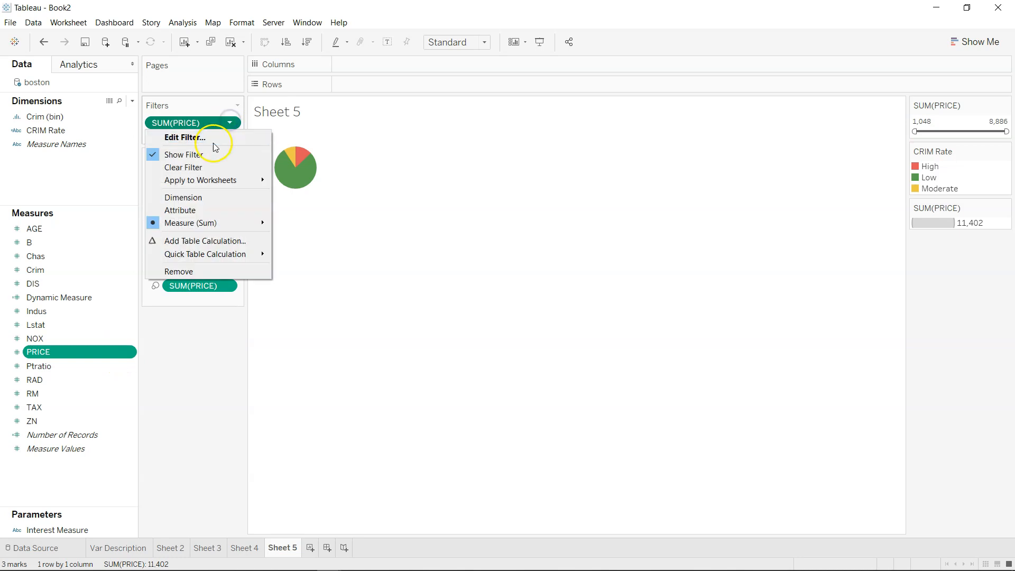
left_click(216, 198)
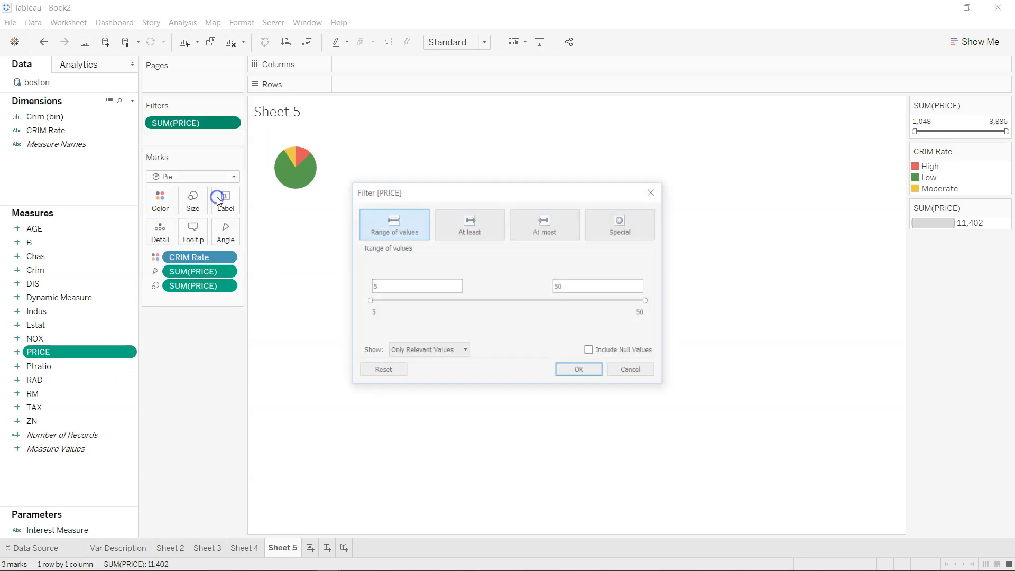
left_click(570, 372)
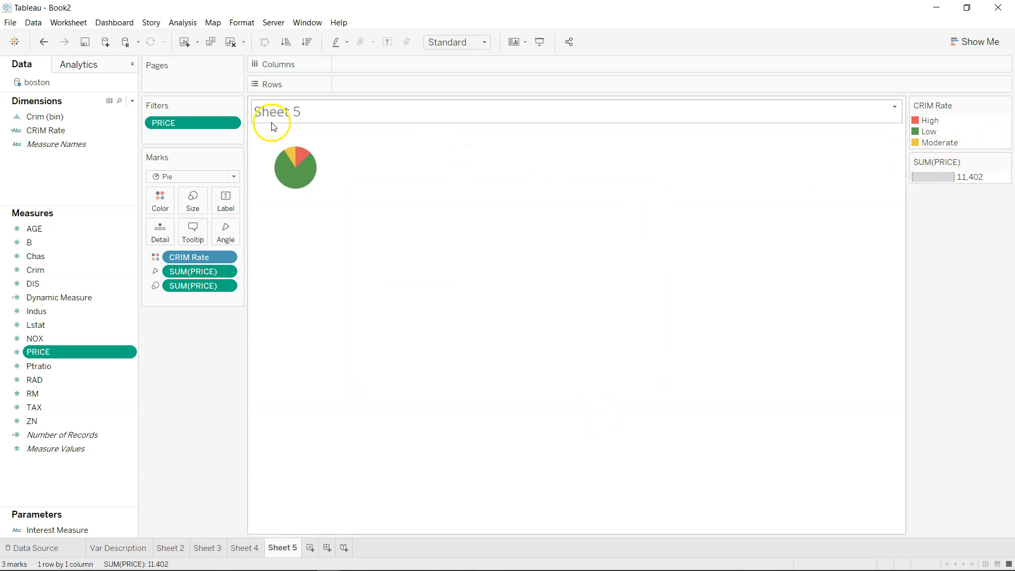
left_click(233, 123)
left_click(227, 154)
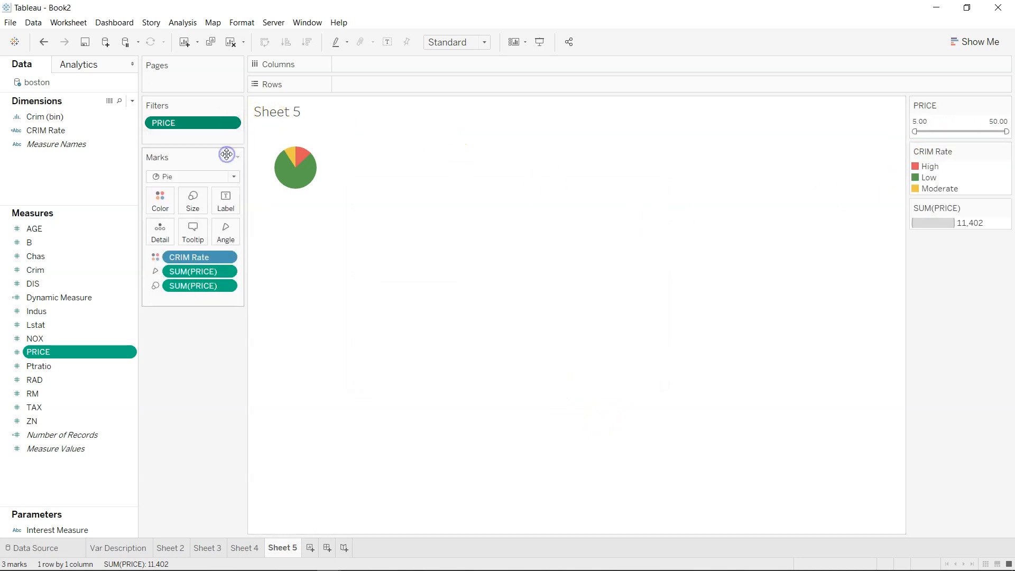
- Narrow the PRICE filter to 10.20–21.00 and examine the CRIM Rate slices of the pie
left_click_drag(915, 131, 936, 131)
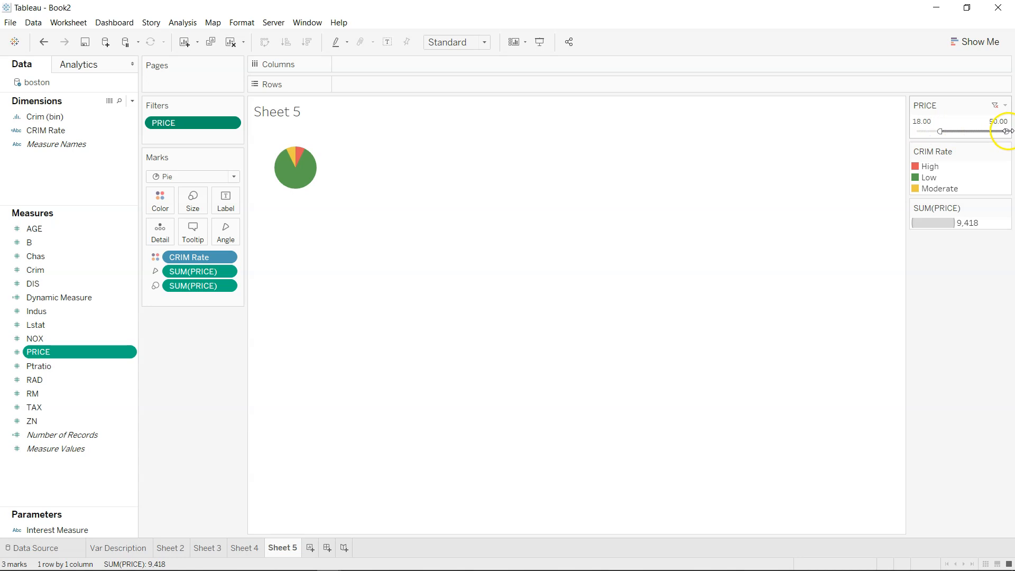
left_click_drag(1006, 131, 999, 133)
left_click_drag(971, 132, 923, 136)
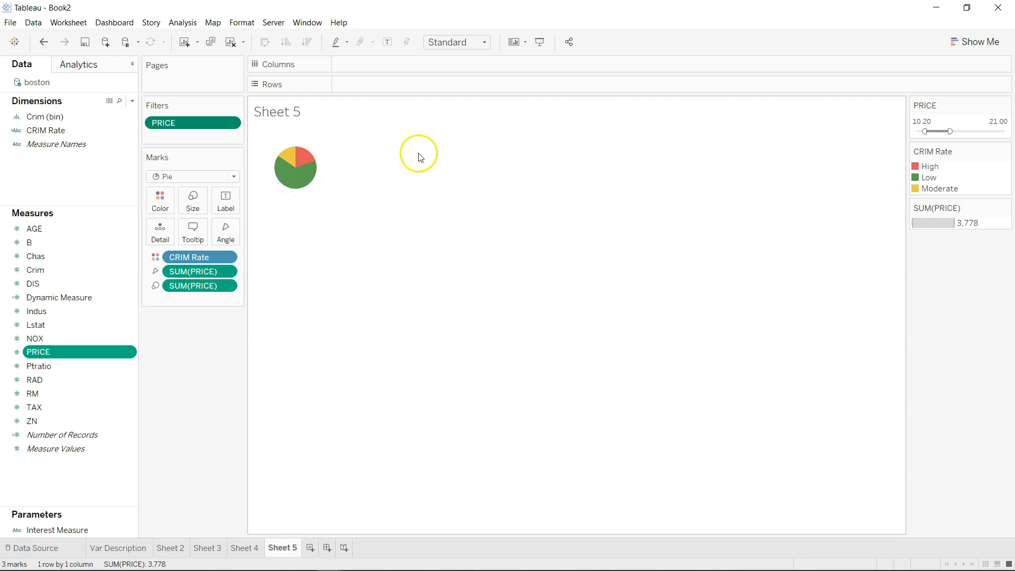
mouse_move(304, 162)
- Shift the PRICE filter to 37.530–42.400 to examine the pie, and set its range to 9.60–19.90
left_click_drag(950, 132, 978, 131)
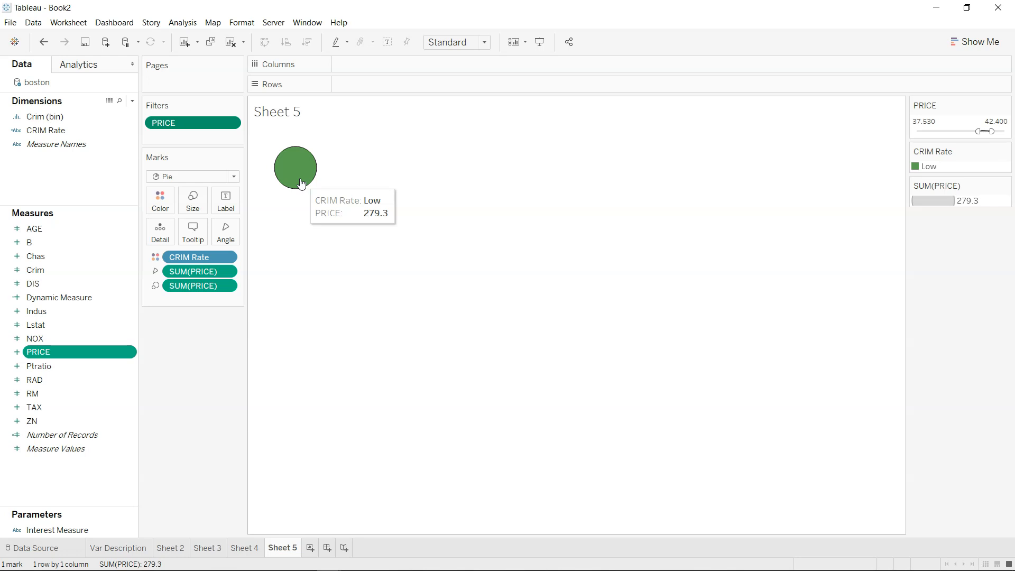
left_click(392, 256)
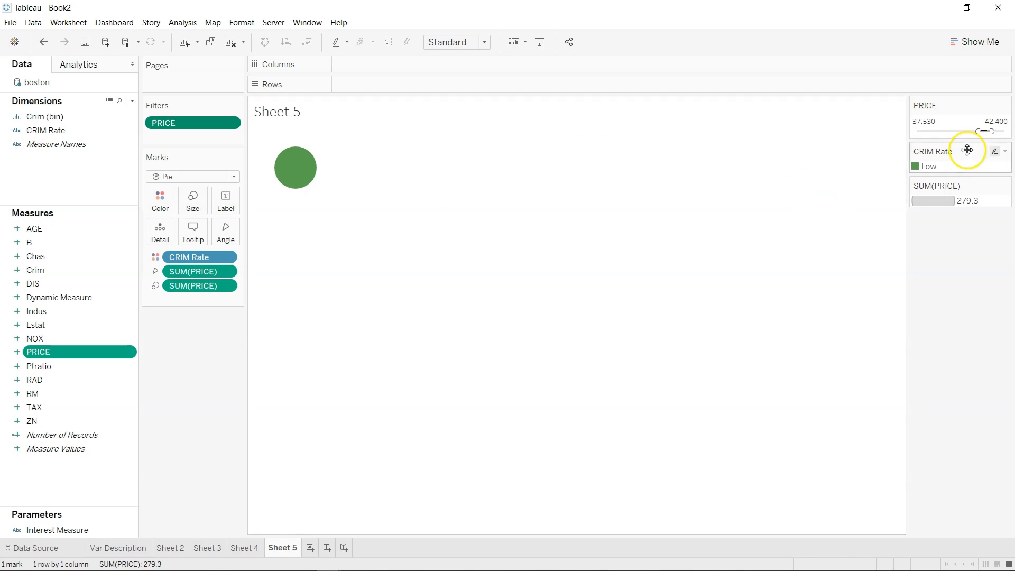
left_click_drag(979, 131, 923, 131)
left_click_drag(991, 131, 948, 131)
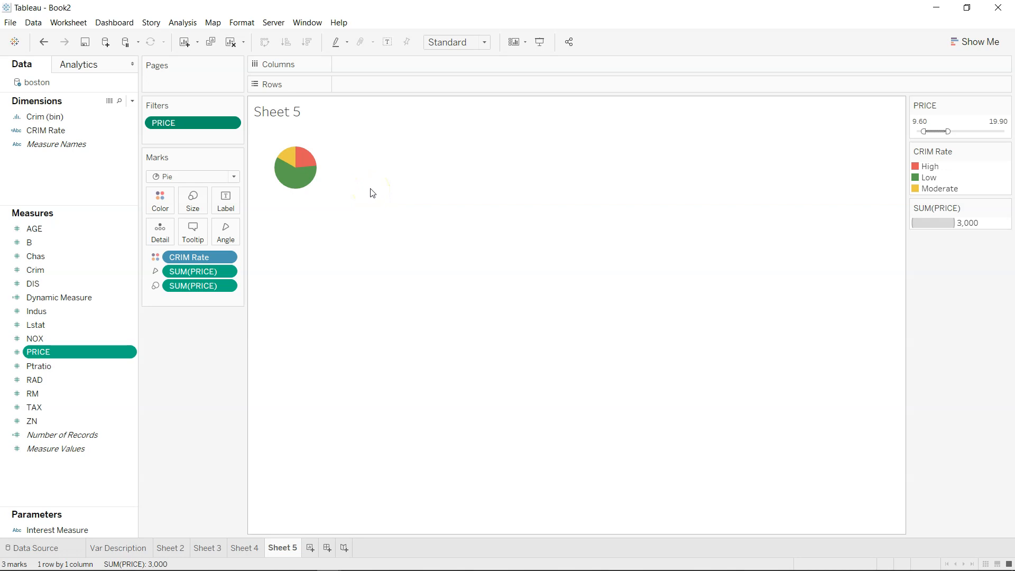
- Build a scatter plot on a new worksheet with PRICE on the columns and Crim on the rows
left_click(311, 548)
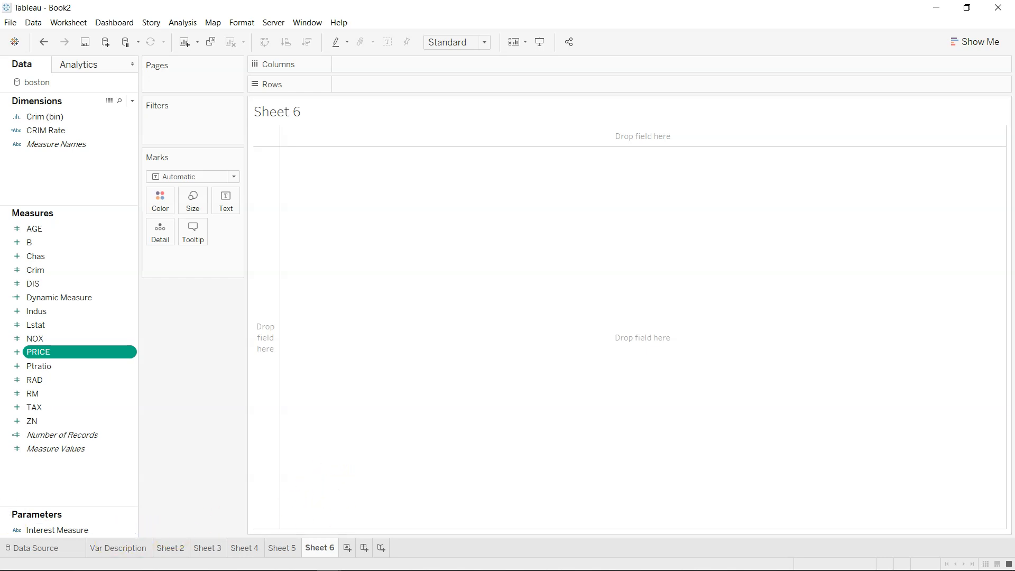
left_click(82, 341, "ctrl")
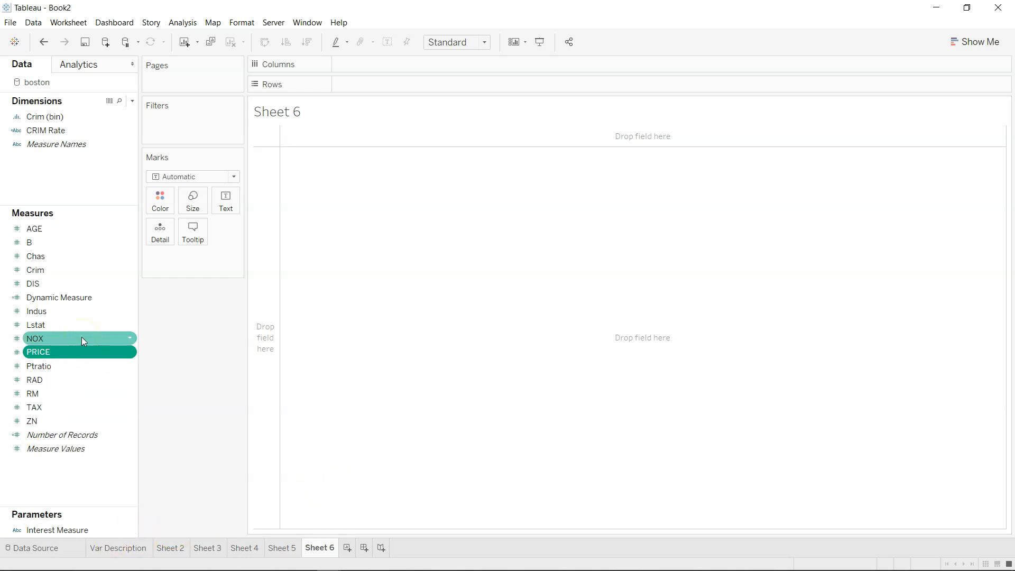
left_click(82, 338, "ctrl")
left_click(114, 272, "ctrl")
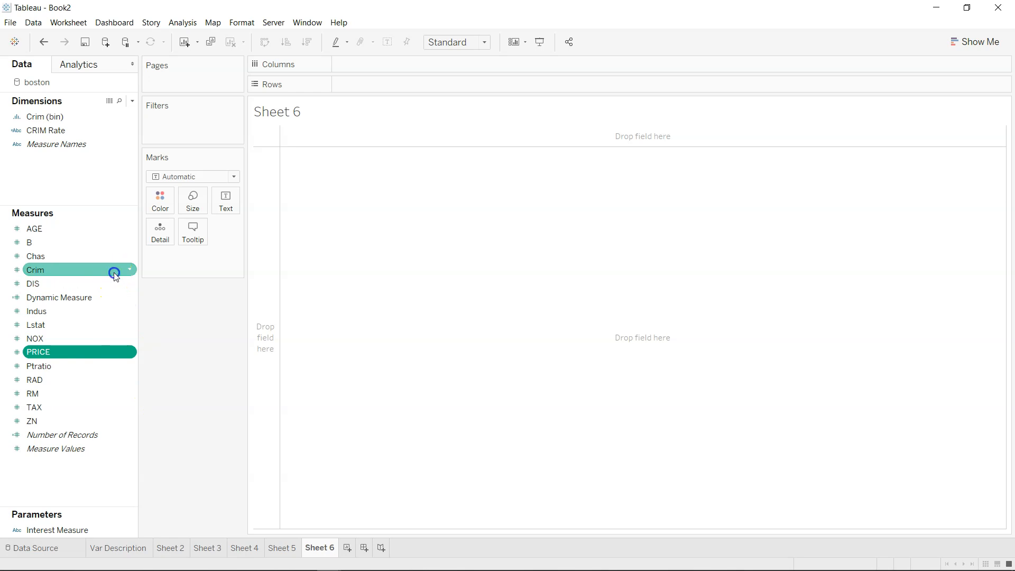
left_click(973, 40)
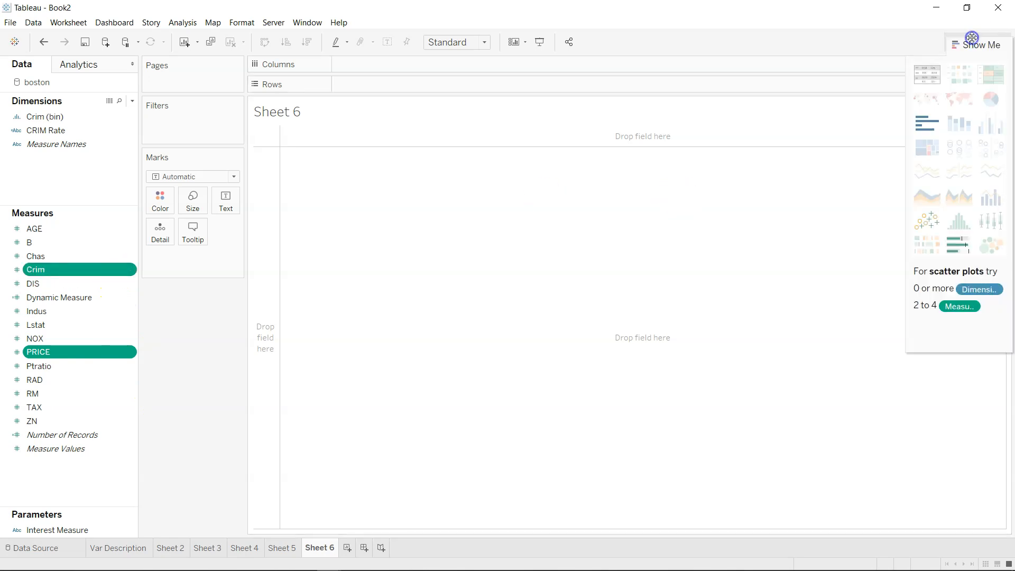
left_click(921, 224)
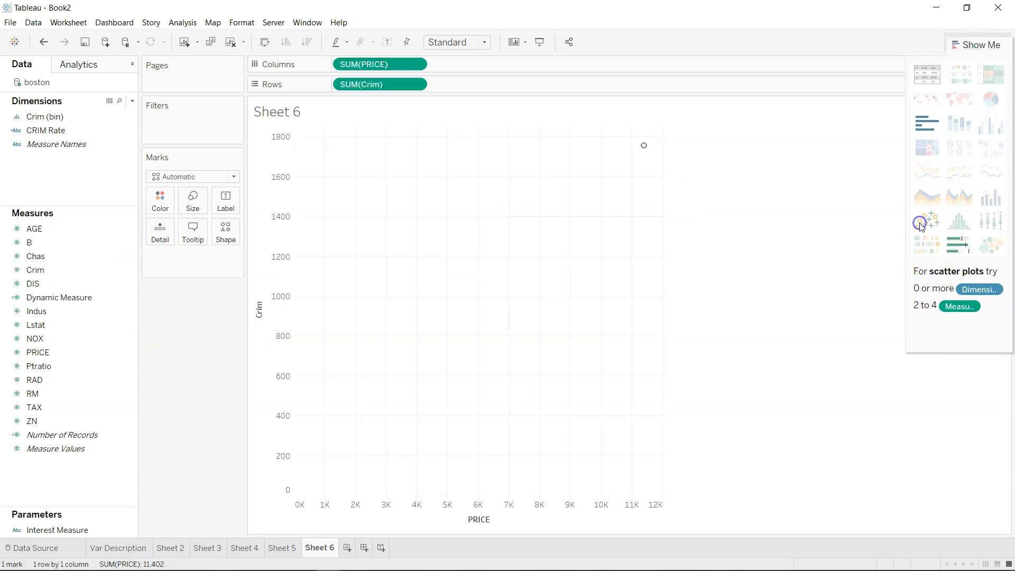
- Disaggregate the measures so the scatter plot shows individual records, and close the chart type chooser
left_click(185, 23)
left_click(198, 50)
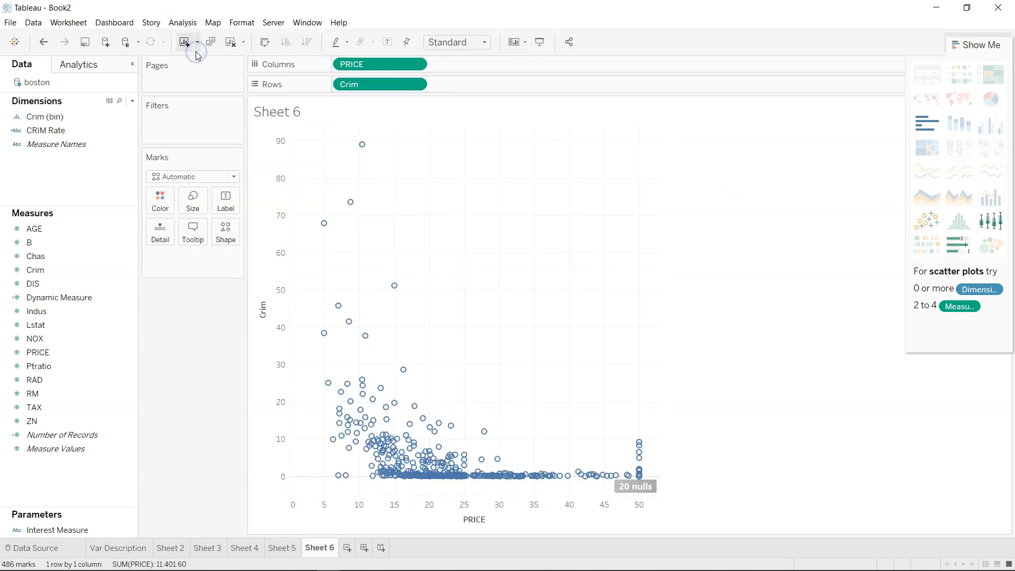
left_click(960, 45)
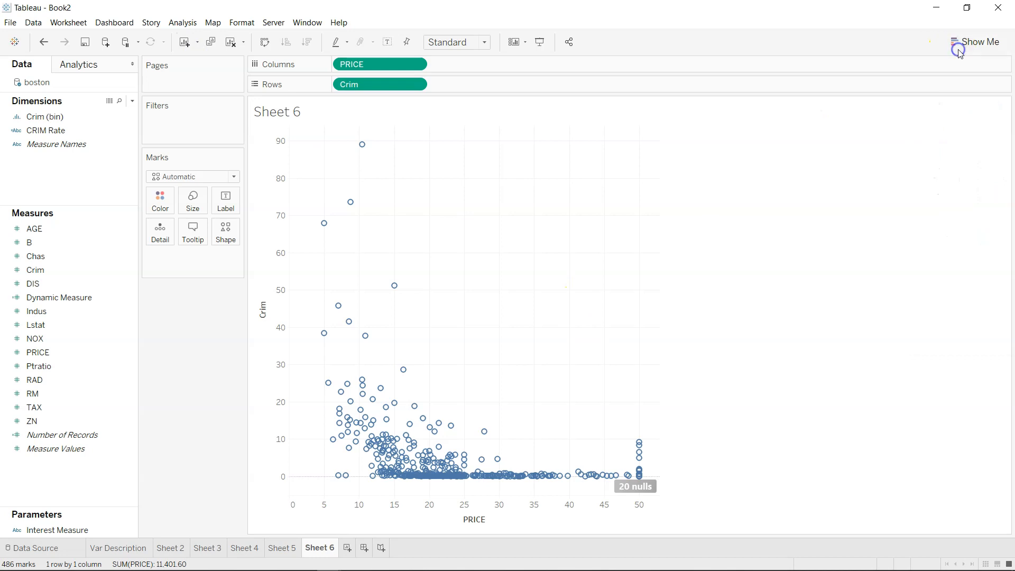
- Add an exponential trend line to the scatter plot and filter out the null Crim values
left_click(101, 65)
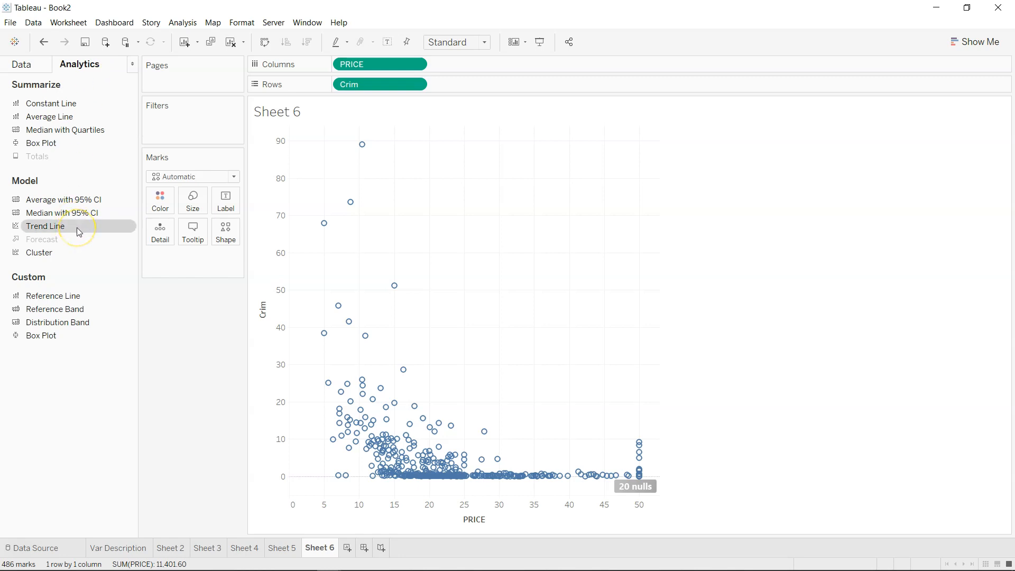
mouse_move(77, 227)
left_mouse_down()
mouse_move(358, 202)
mouse_move(367, 217)
mouse_move(364, 171)
mouse_move(379, 323)
mouse_move(566, 428)
mouse_move(370, 379)
mouse_move(580, 494)
mouse_move(360, 394)
mouse_move(542, 482)
mouse_move(410, 434)
mouse_move(423, 450)
mouse_move(465, 457)
mouse_move(452, 237)
mouse_move(479, 153)
left_mouse_up()
mouse_move(297, 461)
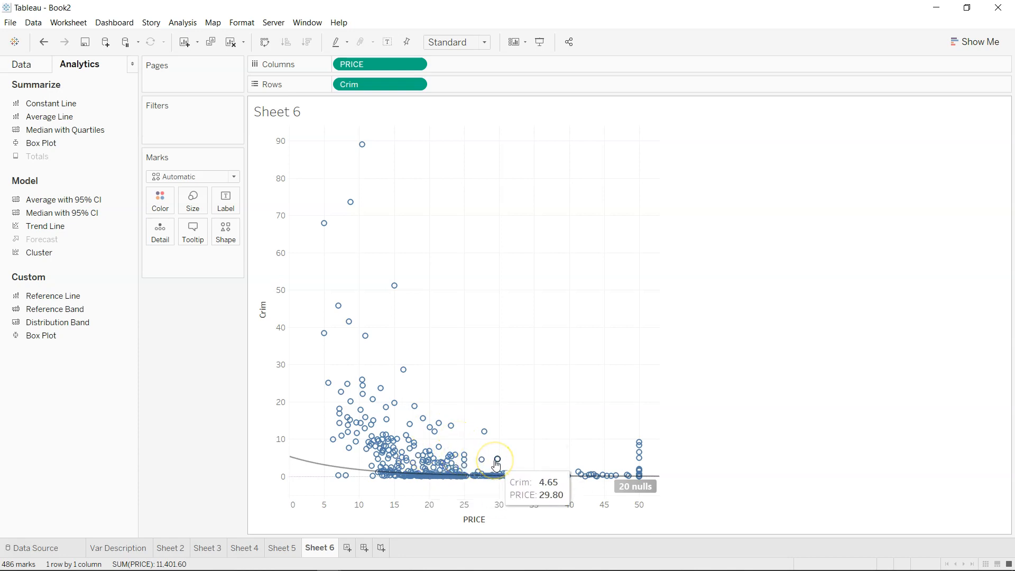
left_click(624, 487)
left_click(477, 277)
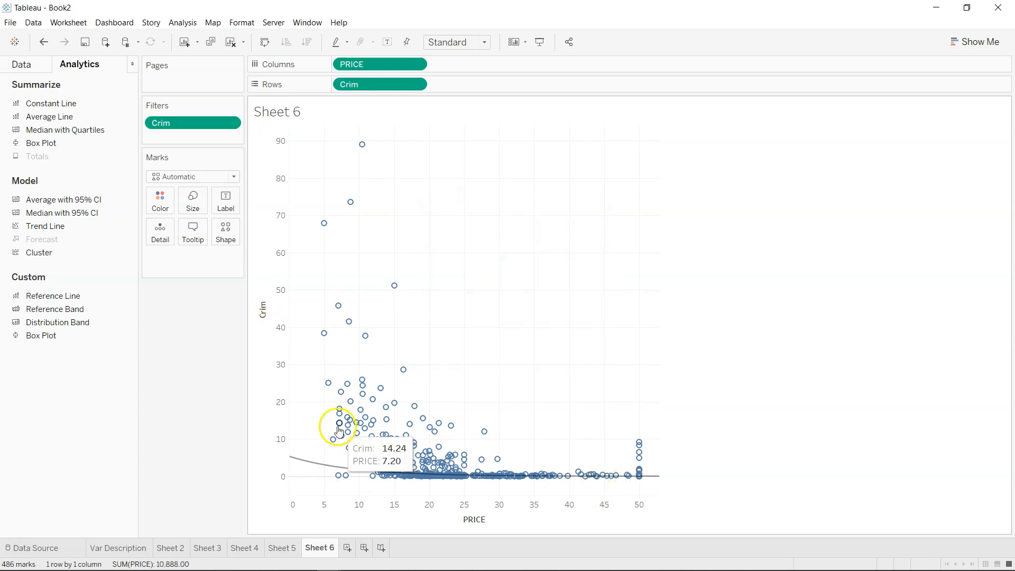
- Change the trend line's model type to Logarithmic and deselect the line
left_click(320, 465)
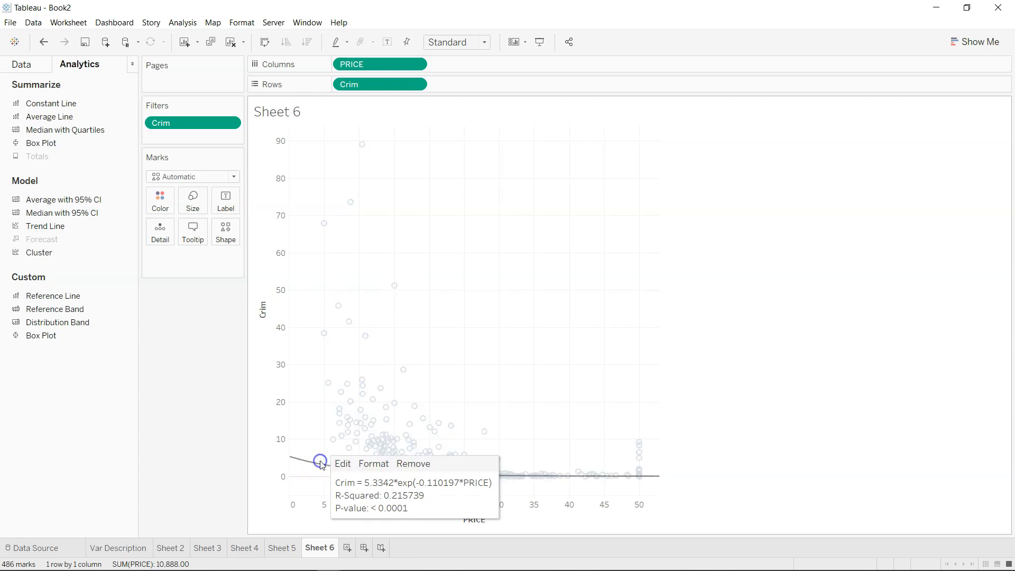
left_click(343, 463)
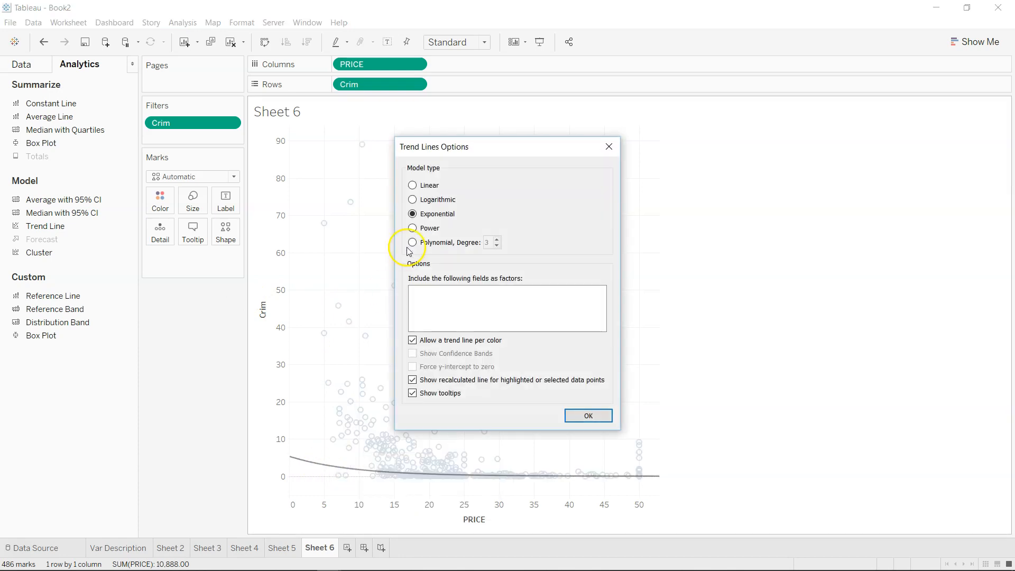
left_click(432, 201)
left_click(599, 415)
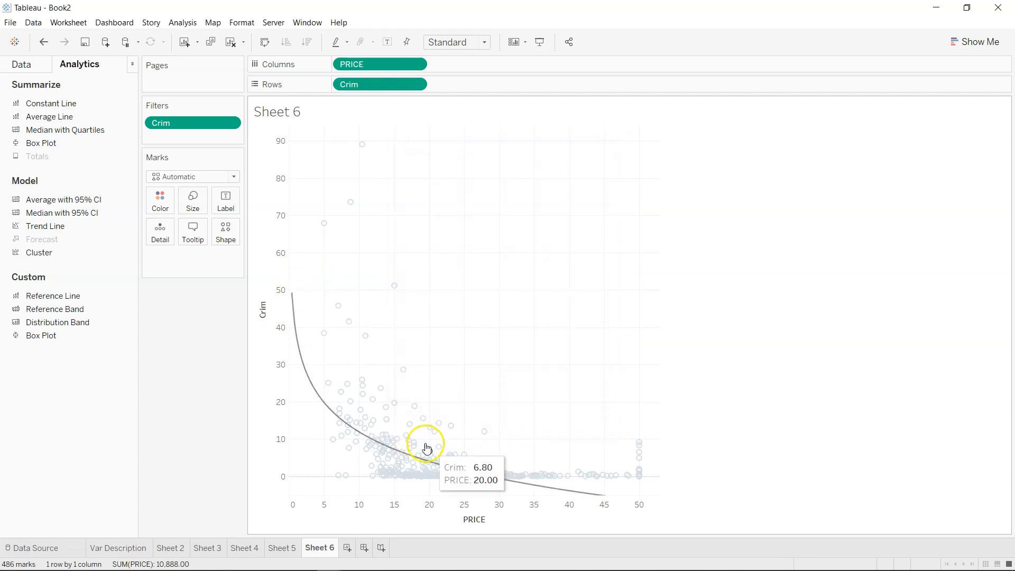
left_click(719, 365)
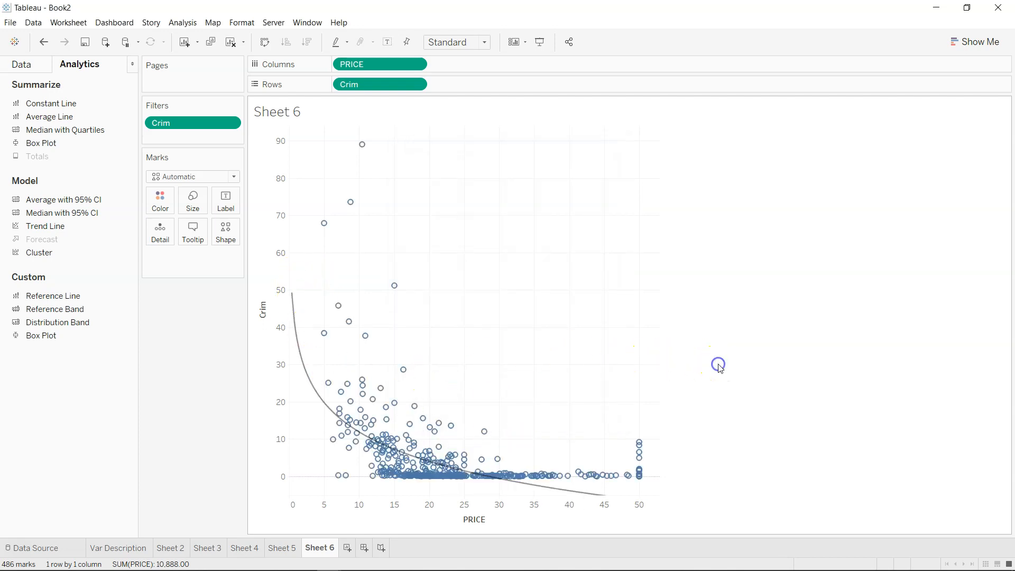
- Swap the scatter plot's axes so Crim is on the columns and PRICE is on the rows, and inspect the trend line
mouse_move(293, 321)
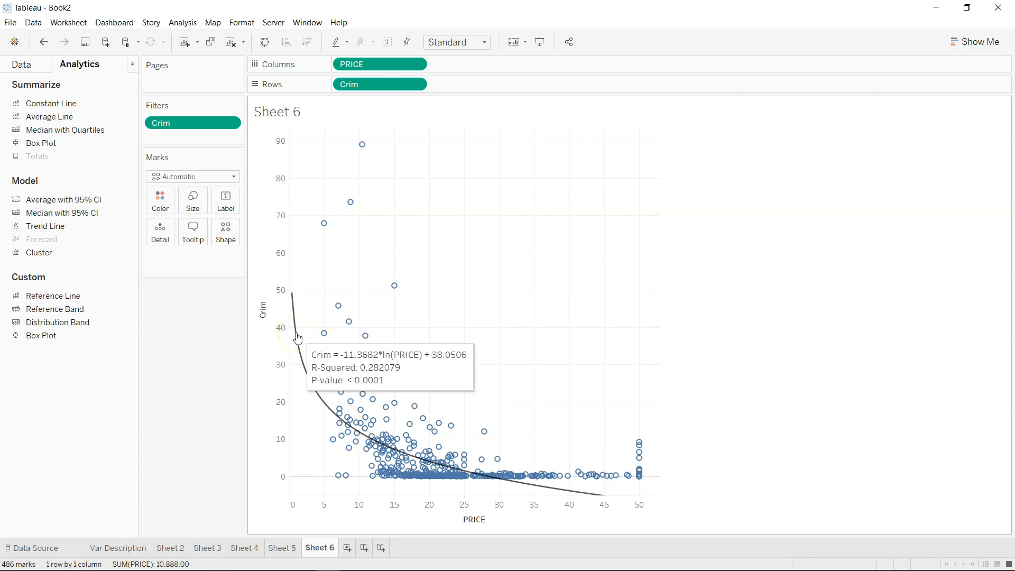
left_click(265, 42)
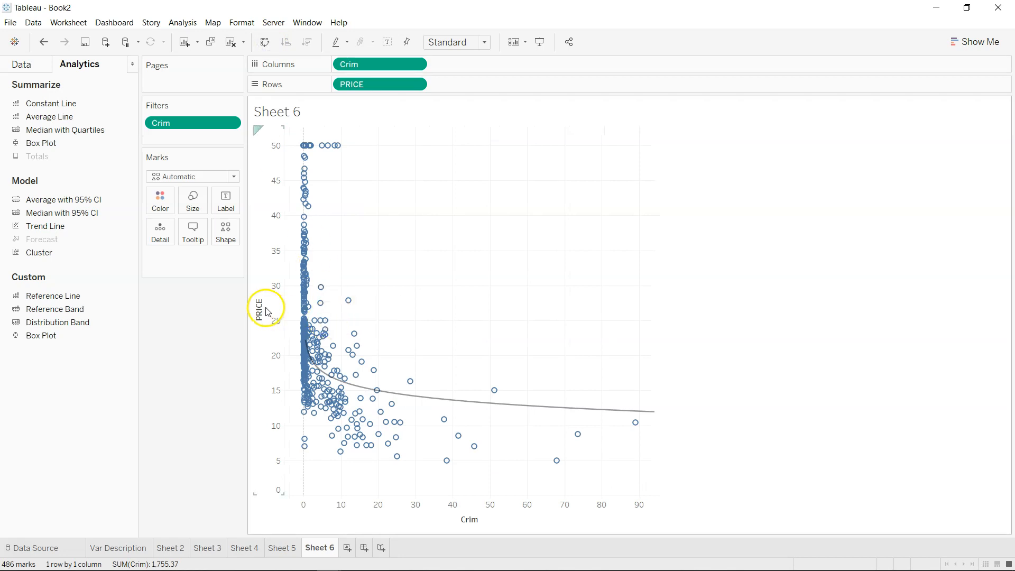
mouse_move(450, 401)
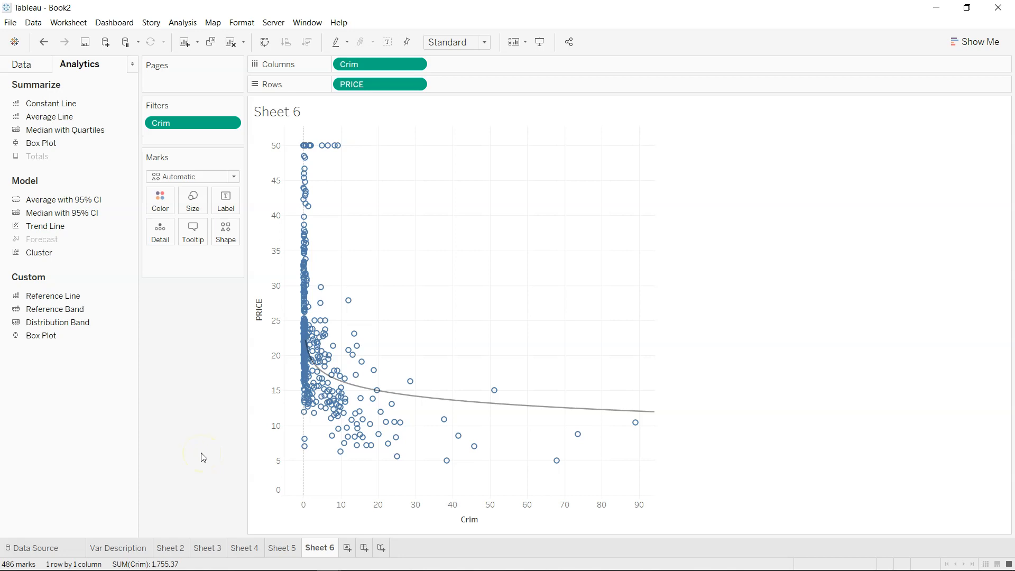
- Review the charts on Sheets 5, 4, 3 and 2 in turn, including the Crim box plots, and return to Sheet 6
left_click(24, 64)
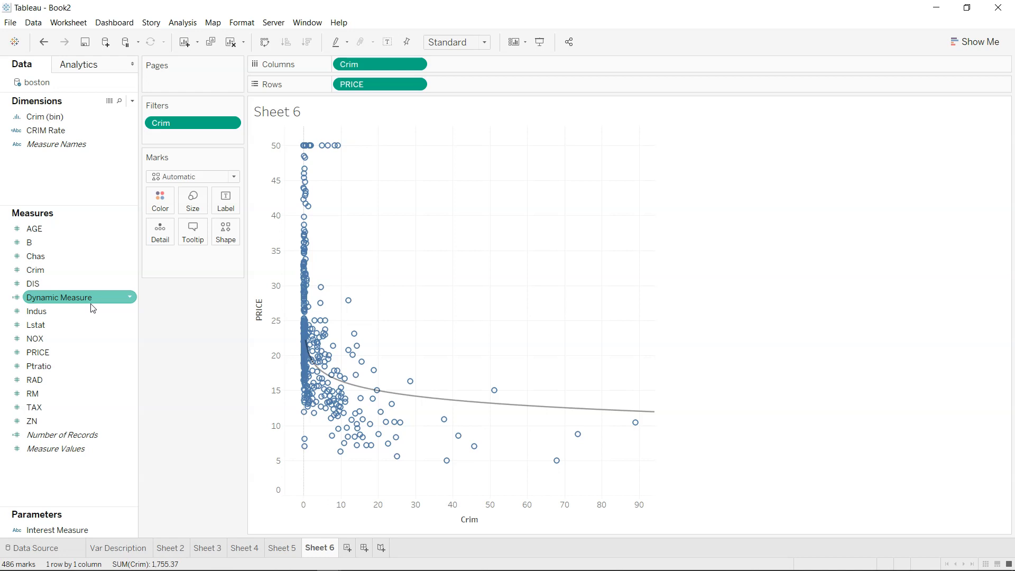
left_click(282, 548)
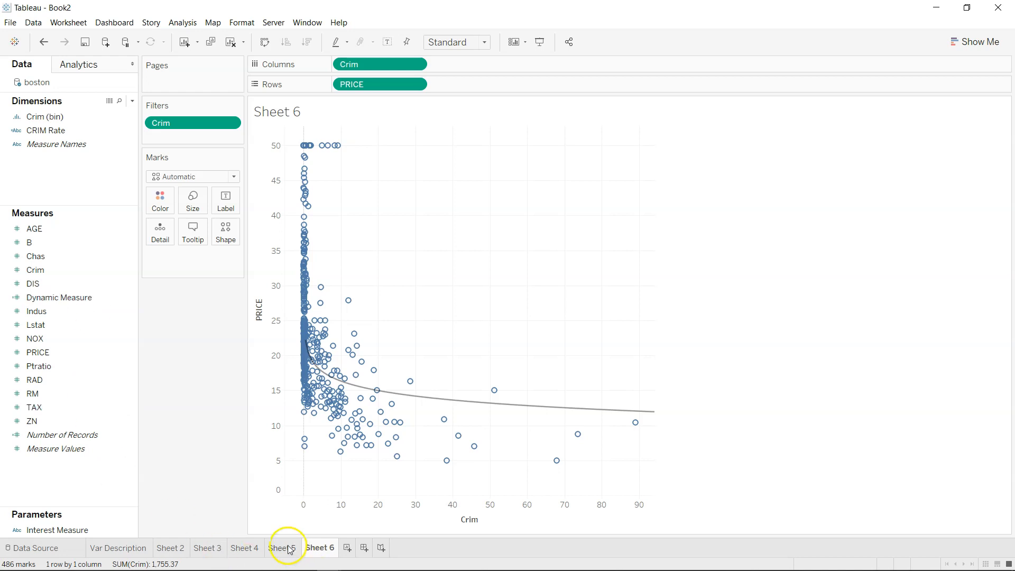
mouse_move(299, 182)
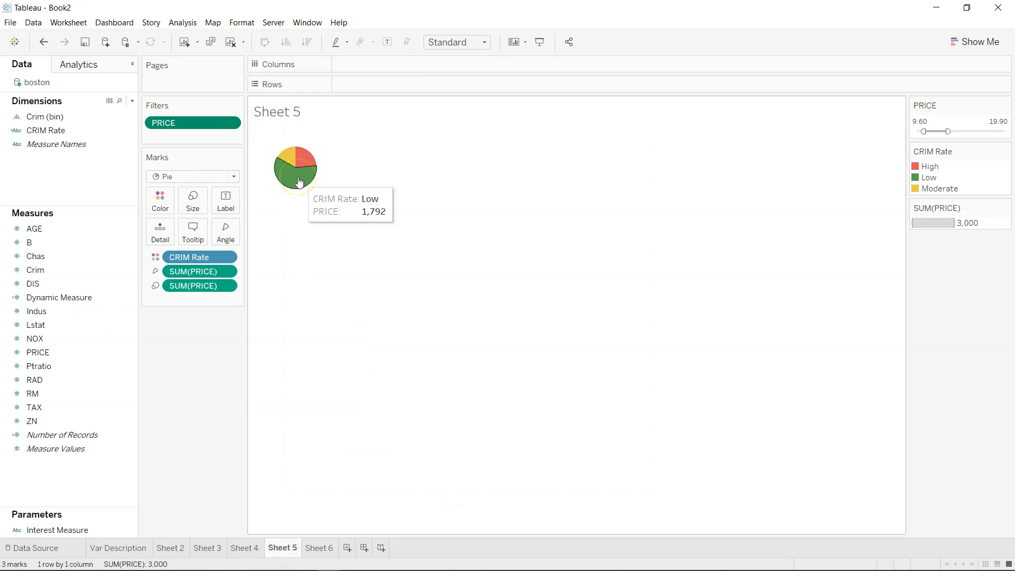
left_click(252, 550)
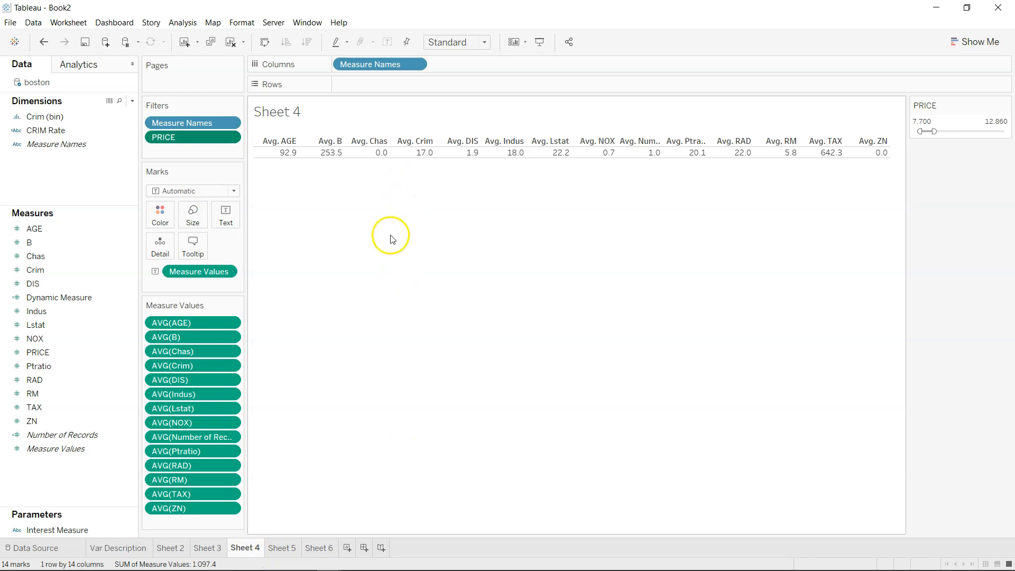
left_click(210, 547)
mouse_move(361, 450)
mouse_move(320, 368)
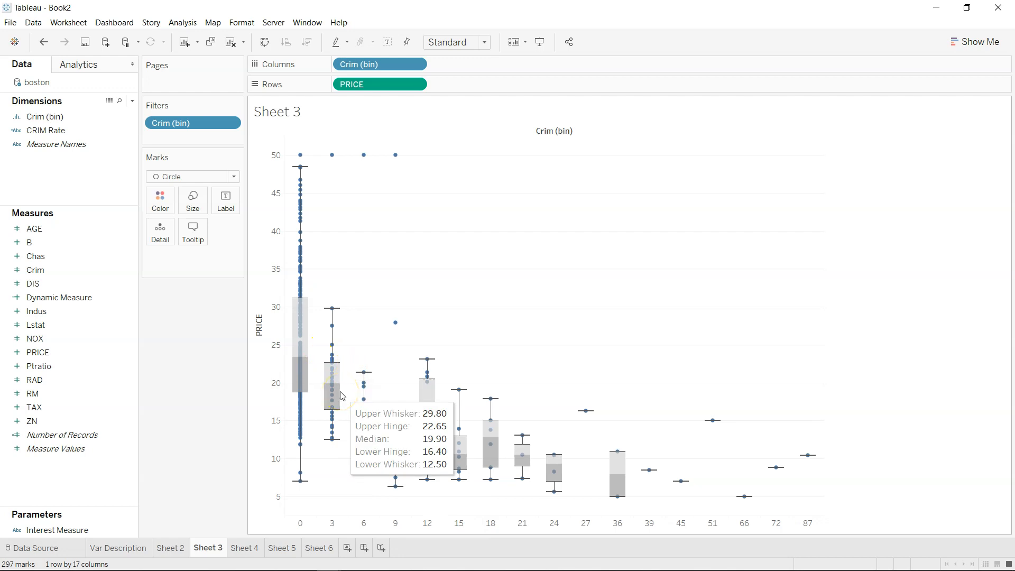
left_click(170, 548)
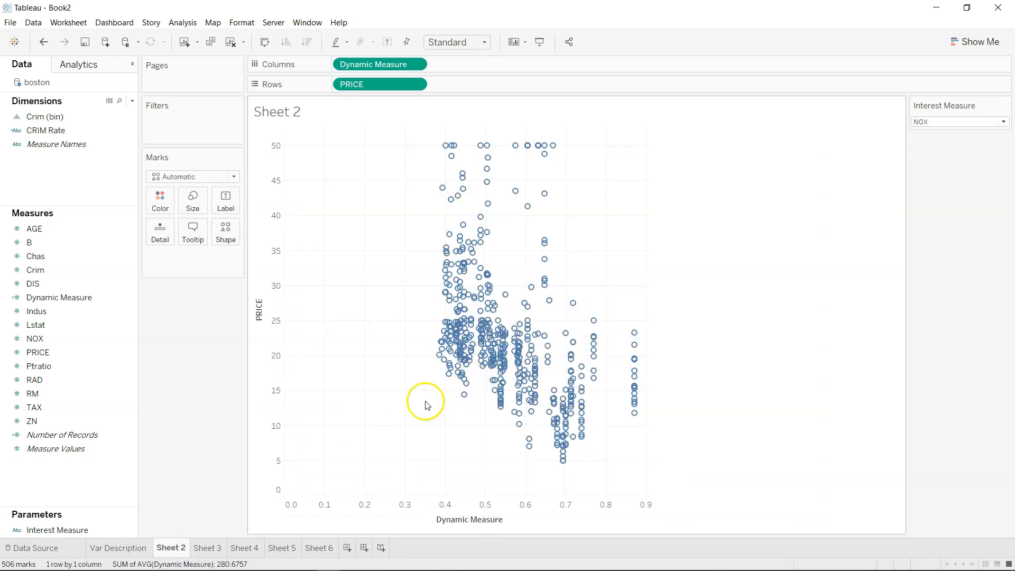
left_click(319, 548)
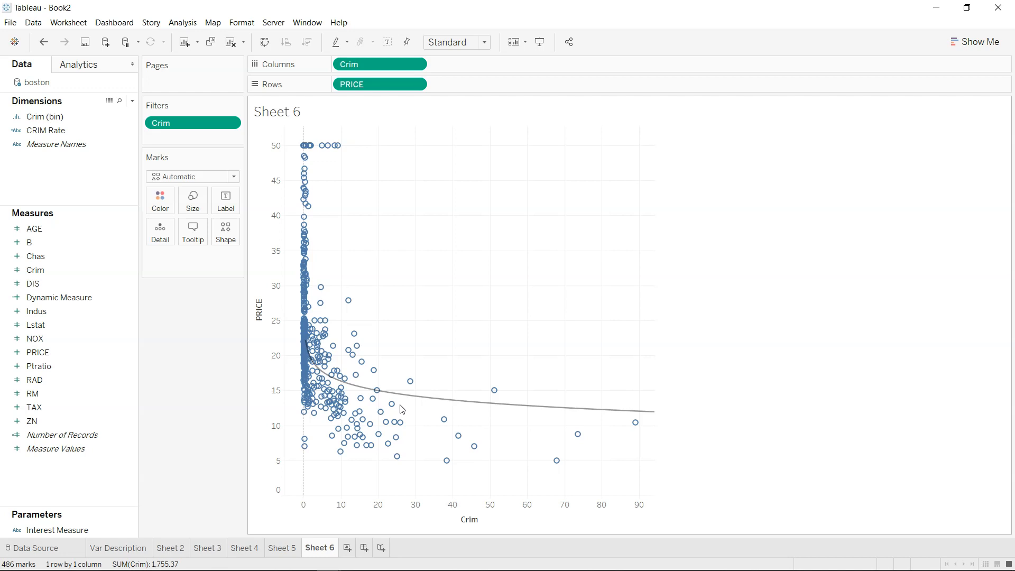
- Revisit the pie chart, check the Interest Measure choices on Sheet 2, and read the variable definitions on the Var Description sheet
left_click(282, 548)
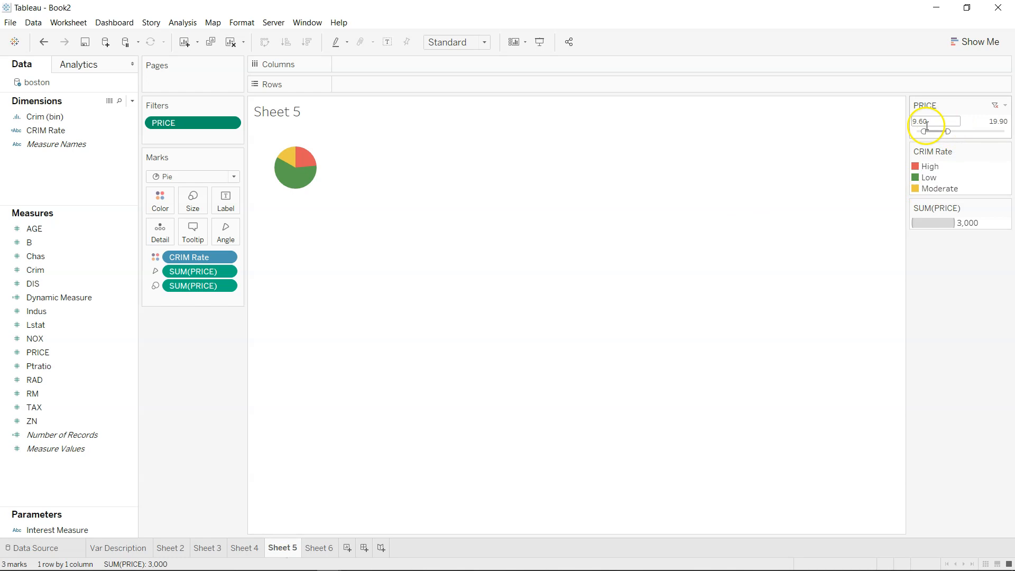
left_click(168, 547)
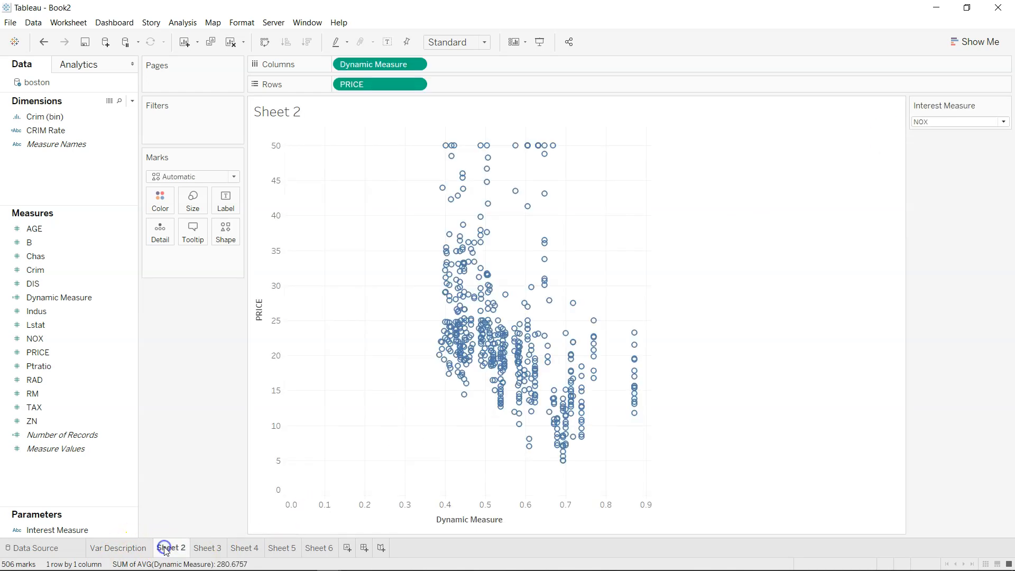
left_click(947, 124)
left_click(947, 125)
left_click(146, 547)
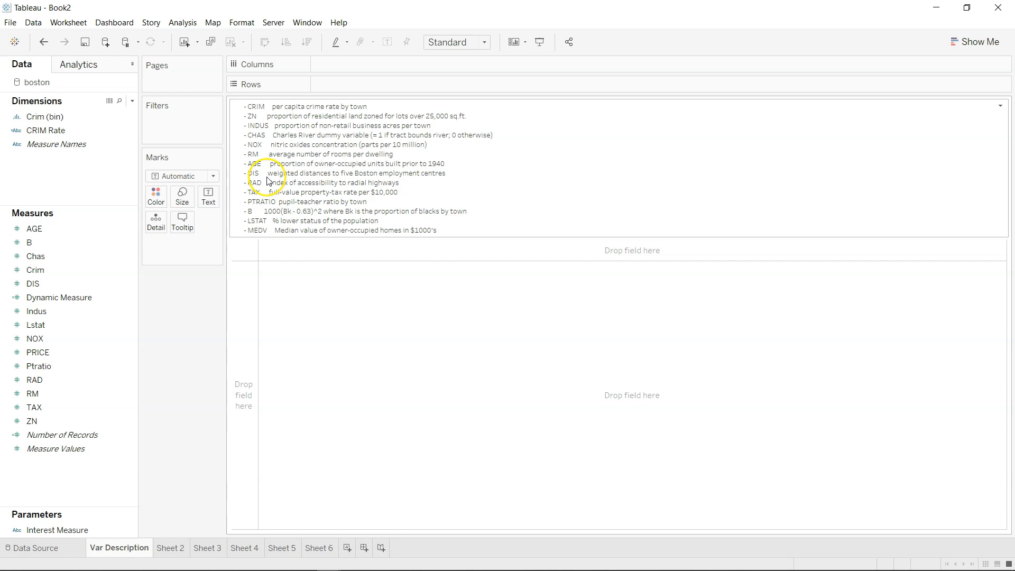
key("alt")
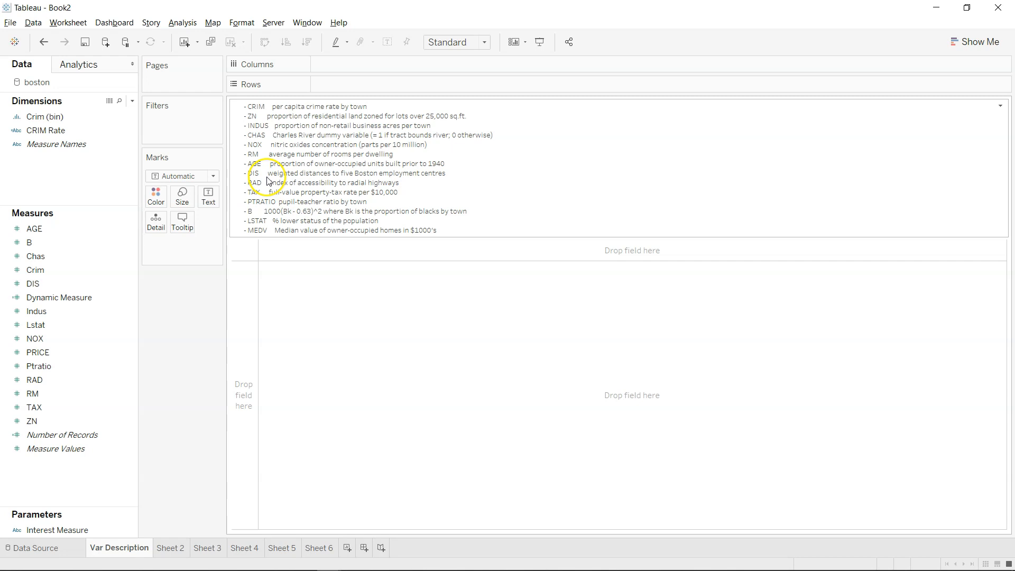